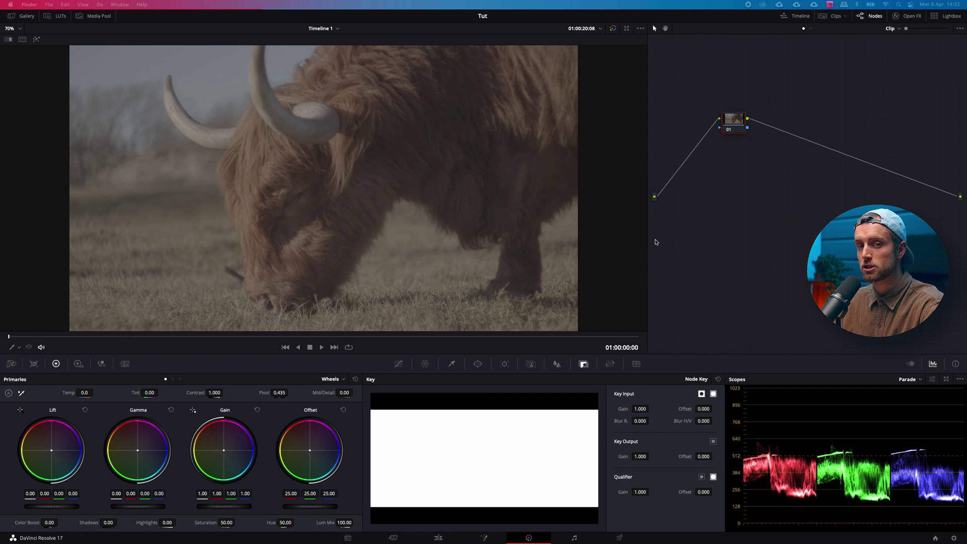
pyautogui.click(344, 379)
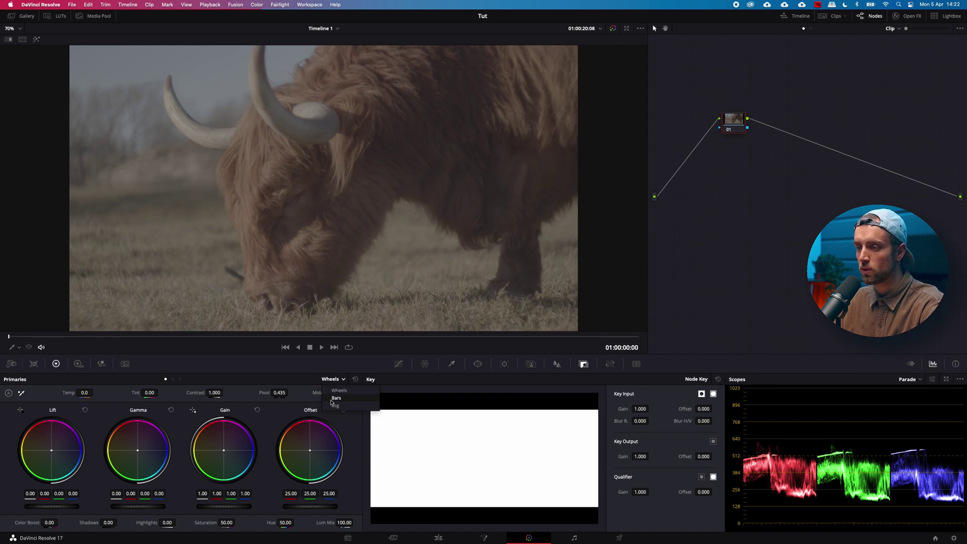
pyautogui.click(107, 414)
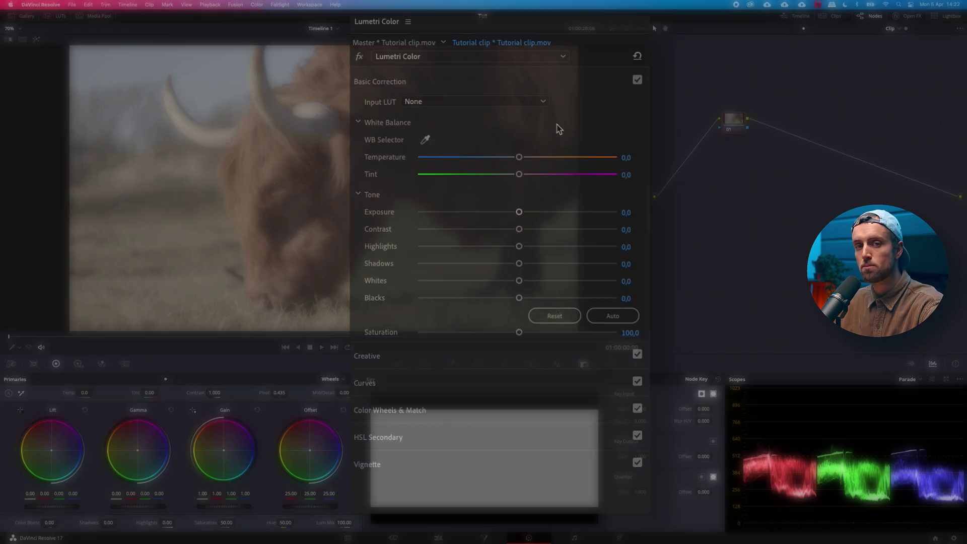
pyautogui.click(545, 104)
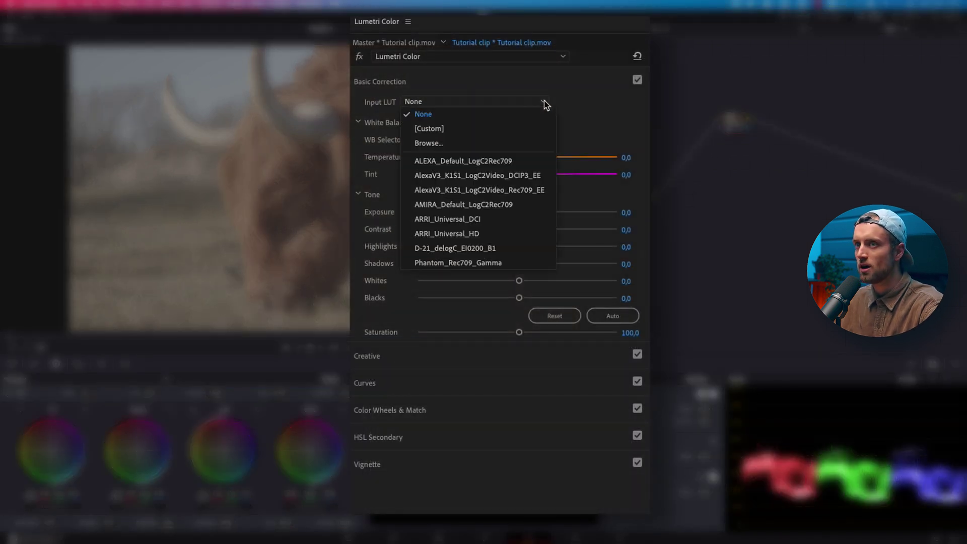
pyautogui.click(545, 104)
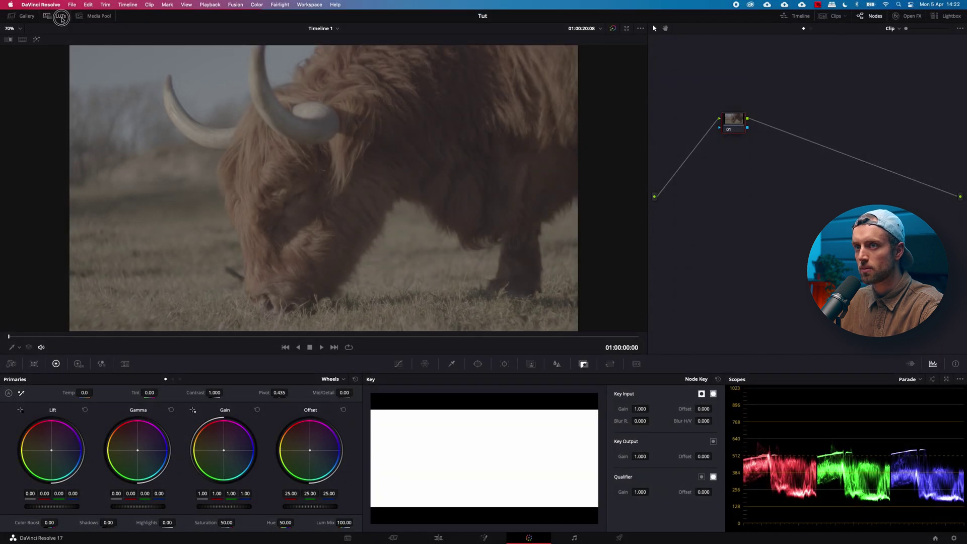
# Step: Show the LUT browser and add four serial nodes after node 01, leaving node 01 selected
pyautogui.click(60, 16)
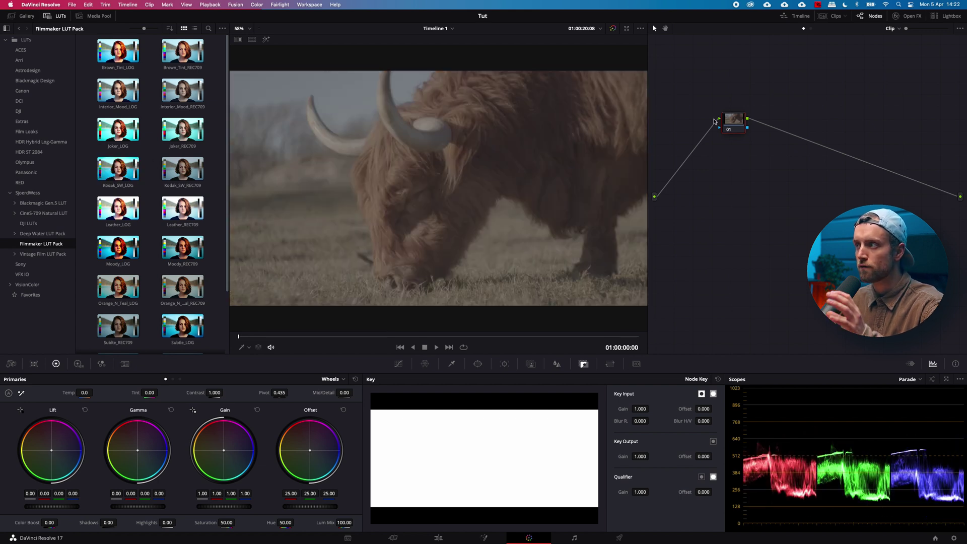
pyautogui.hotkey('alt', 's')
pyautogui.hotkey('alt', 's')
pyautogui.hotkey('alt', 's')
pyautogui.hotkey('alt', 's')
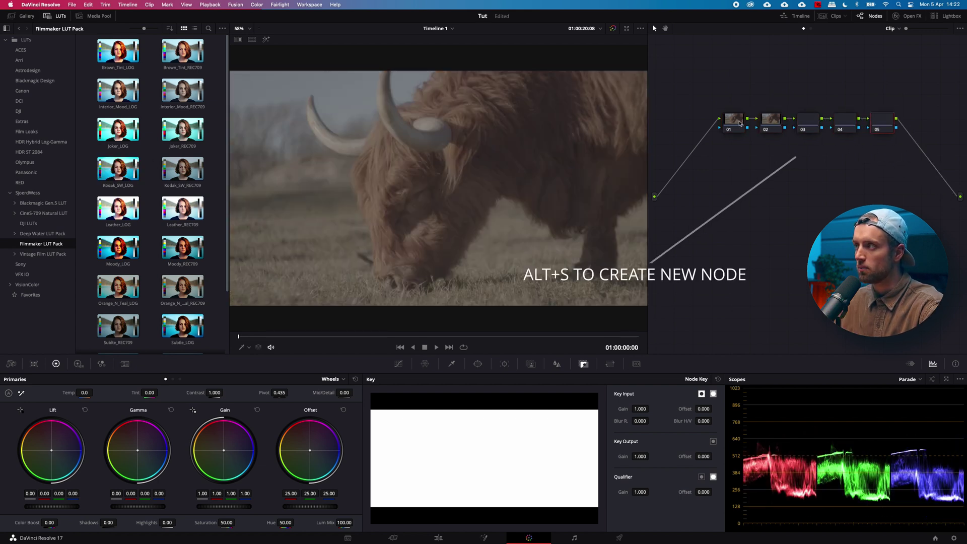
pyautogui.click(735, 123)
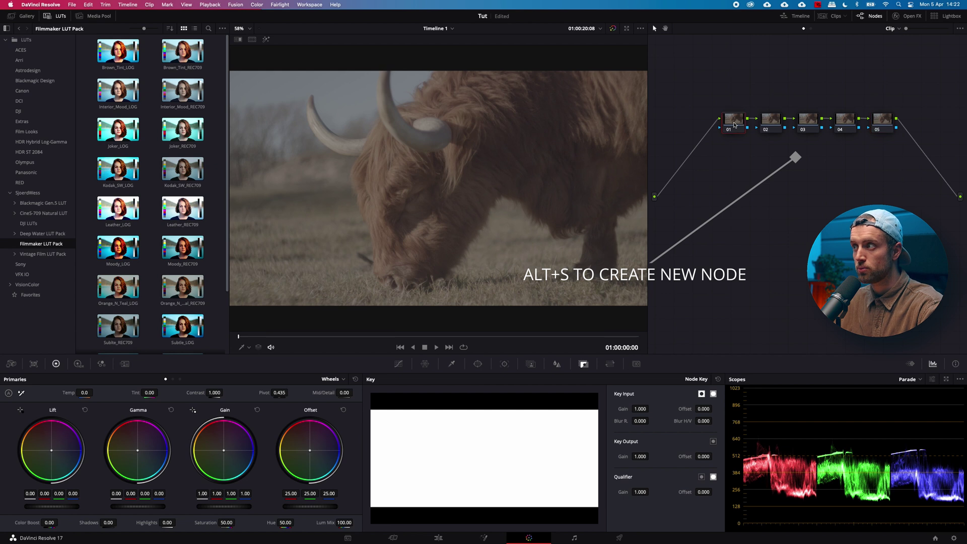
pyautogui.click(887, 127)
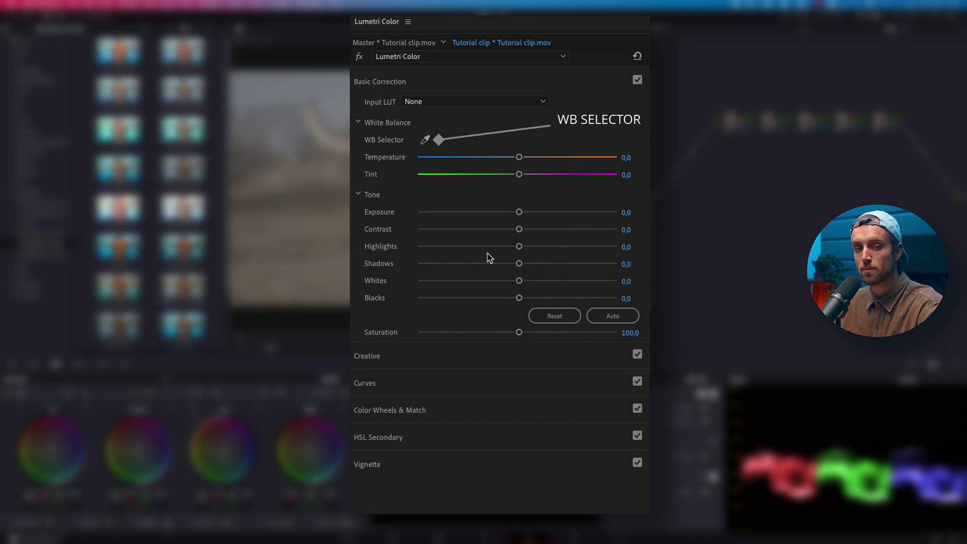
# Step: Try white balancing node 01 by sampling the animal's horn and by adjusting the temperature manually, resetting each attempt
pyautogui.click(22, 394)
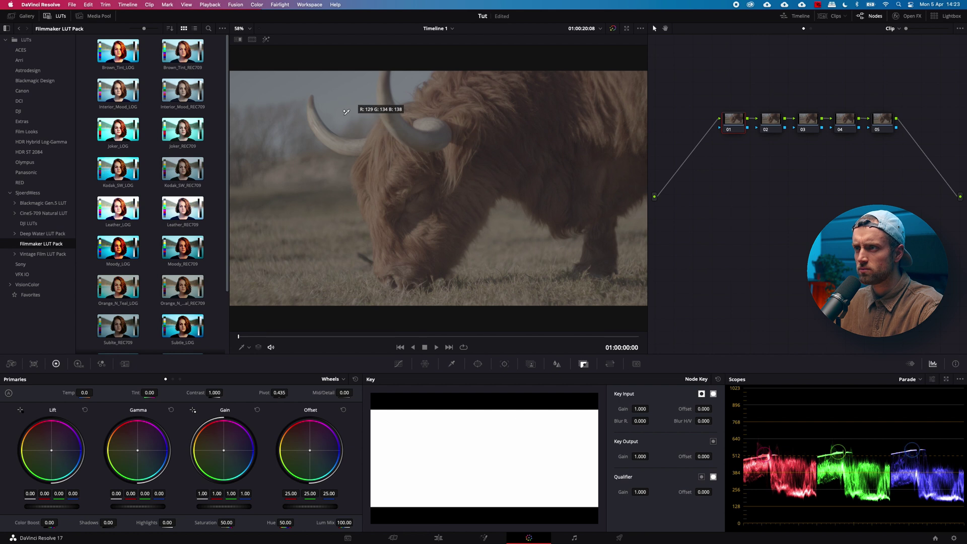
pyautogui.click(314, 111)
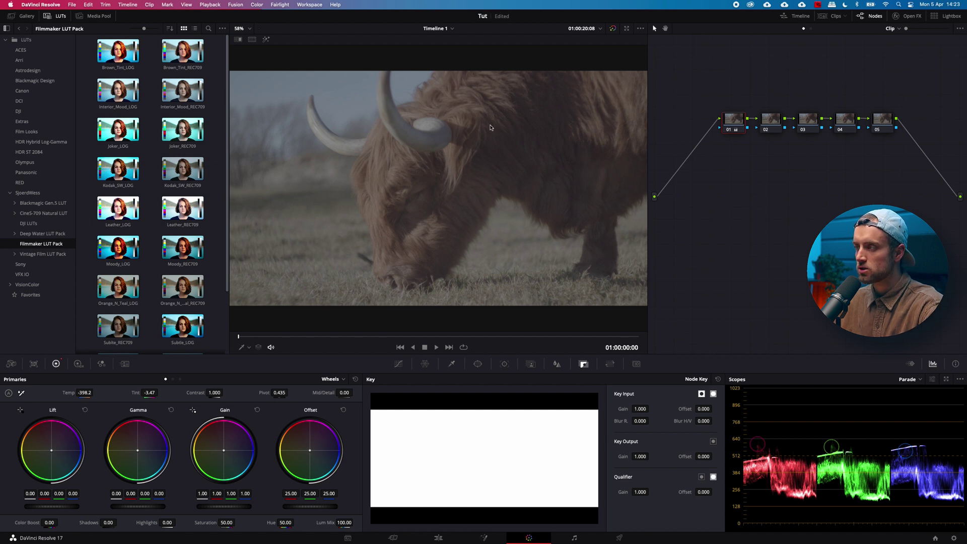
pyautogui.hotkey('shift', 'Home')
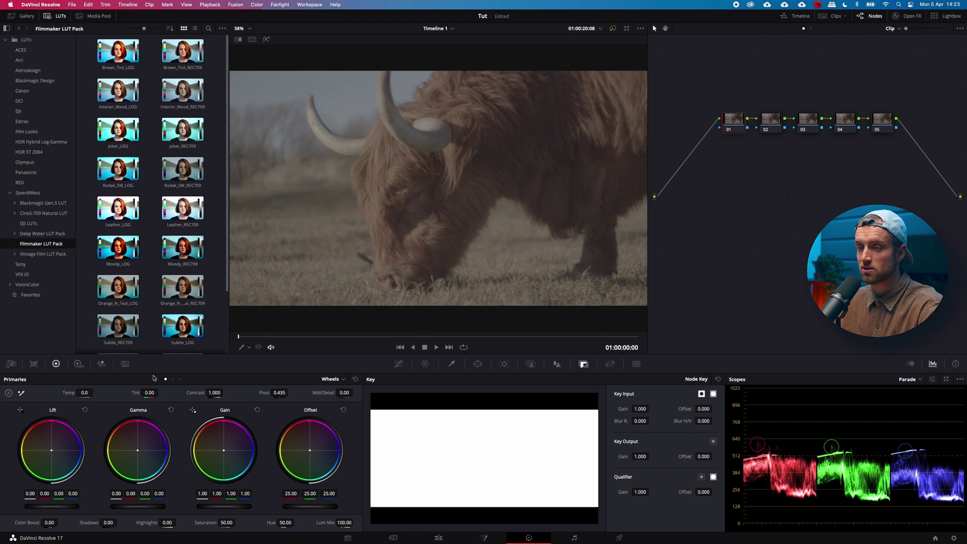
pyautogui.moveTo(86, 394)
pyautogui.mouseDown()
pyautogui.moveTo(197, 397)
pyautogui.moveTo(157, 394)
pyautogui.mouseUp()
pyautogui.doubleClick(88, 394)
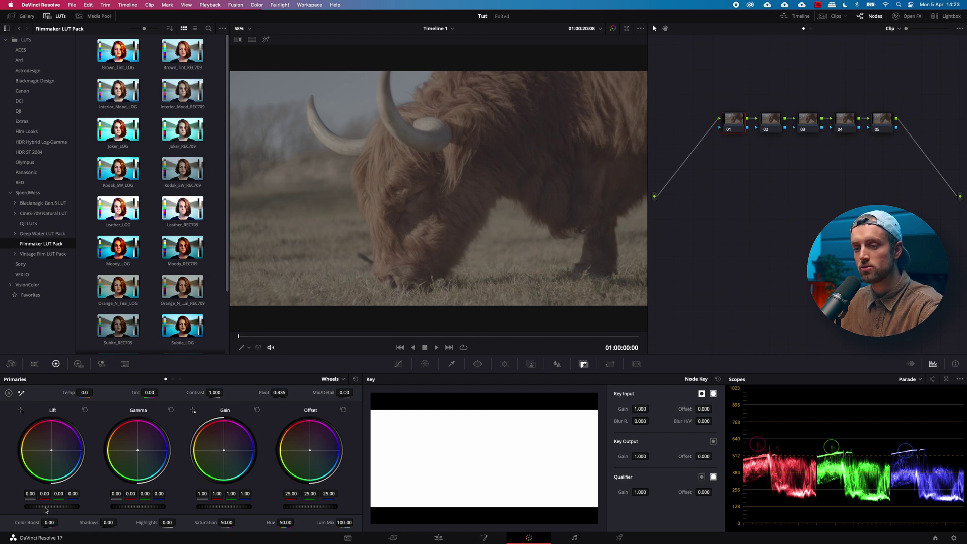
# Step: Try the Lift, Gamma, Gain and Offset master adjustments on node 01, lowering Offset to 5.70, and undo the change
pyautogui.moveTo(45, 510)
pyautogui.mouseDown()
pyautogui.moveTo(87, 506)
pyautogui.moveTo(30, 508)
pyautogui.moveTo(51, 508)
pyautogui.mouseUp()
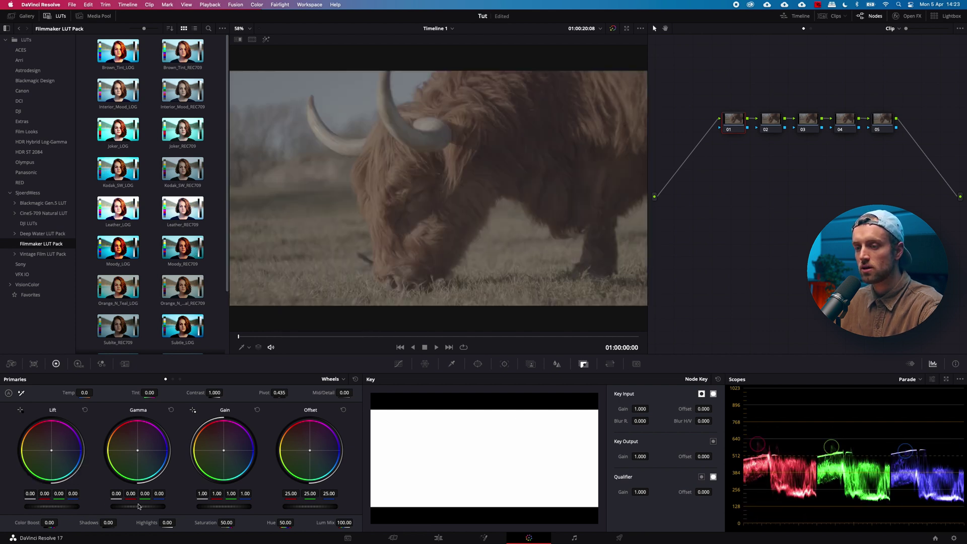
pyautogui.moveTo(139, 506)
pyautogui.mouseDown()
pyautogui.moveTo(123, 507)
pyautogui.moveTo(144, 508)
pyautogui.mouseUp()
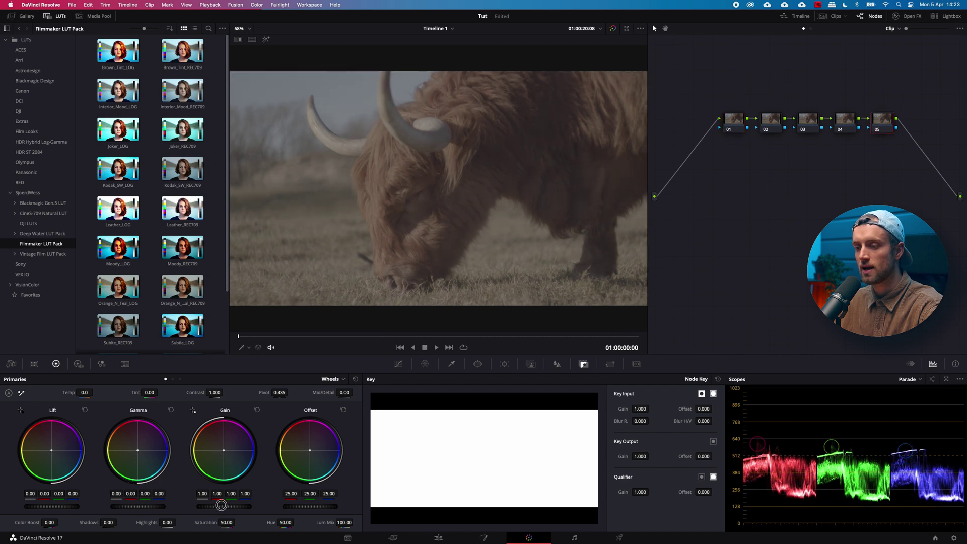
pyautogui.moveTo(222, 505)
pyautogui.mouseDown()
pyautogui.moveTo(229, 506)
pyautogui.moveTo(221, 505)
pyautogui.mouseUp()
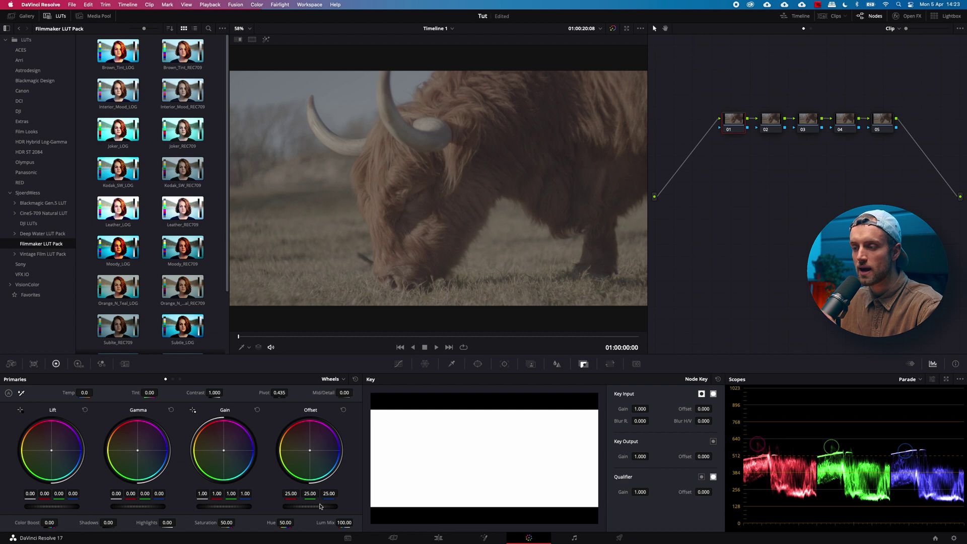
pyautogui.moveTo(318, 510); pyautogui.dragTo(114, 469)
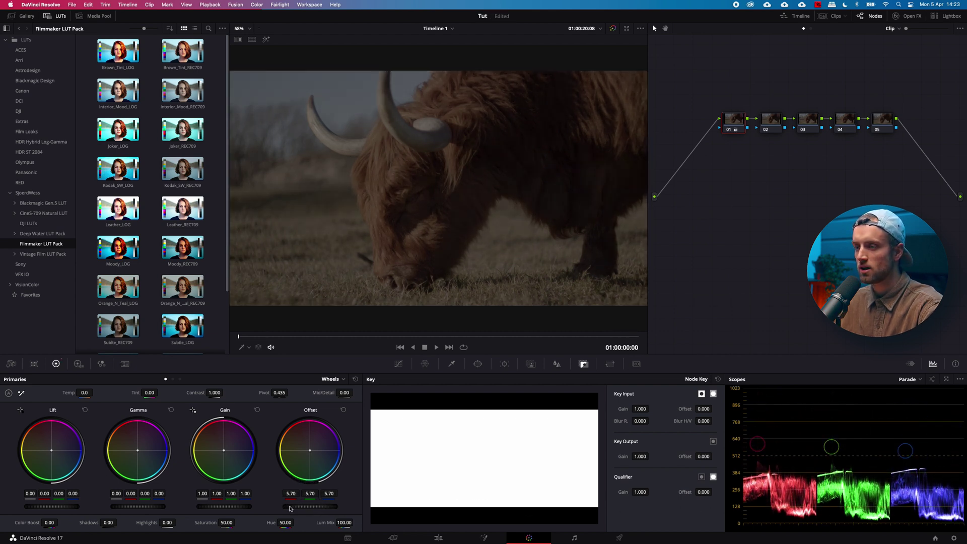
pyautogui.press('super+z')
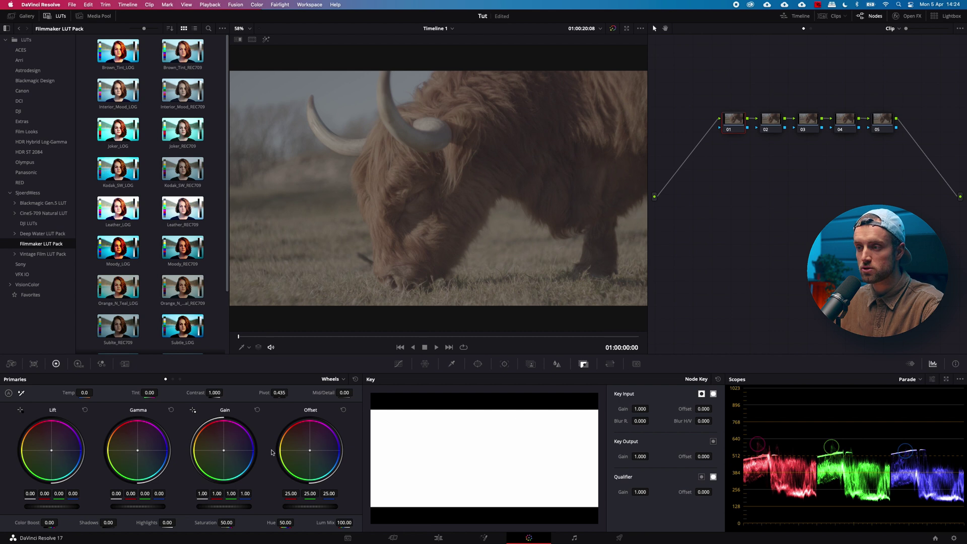
# Step: Try Shadow and Midtone adjustments with the Log wheels on node 01, undo them and return to the standard primary wheels
pyautogui.click(332, 379)
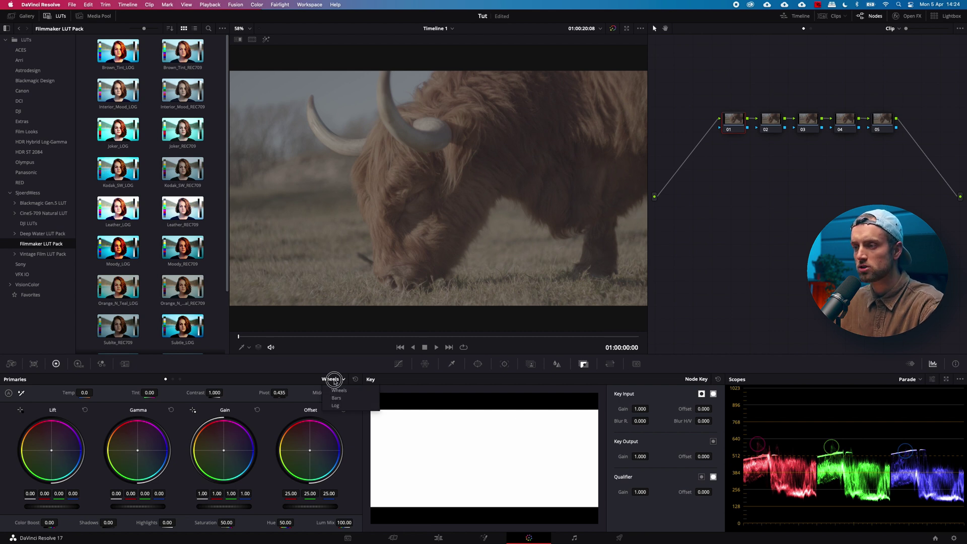
pyautogui.click(335, 405)
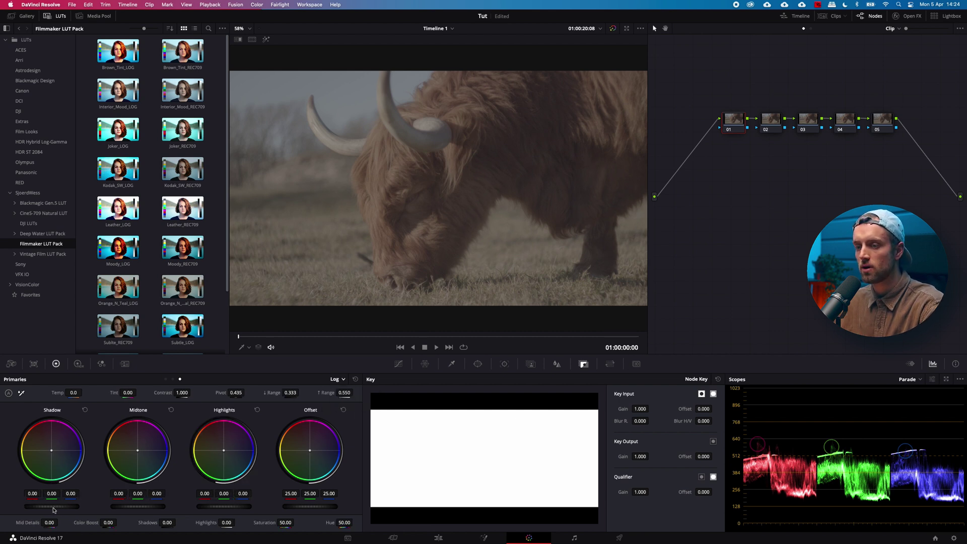
pyautogui.moveTo(65, 510)
pyautogui.mouseDown()
pyautogui.moveTo(40, 510)
pyautogui.moveTo(57, 510)
pyautogui.mouseUp()
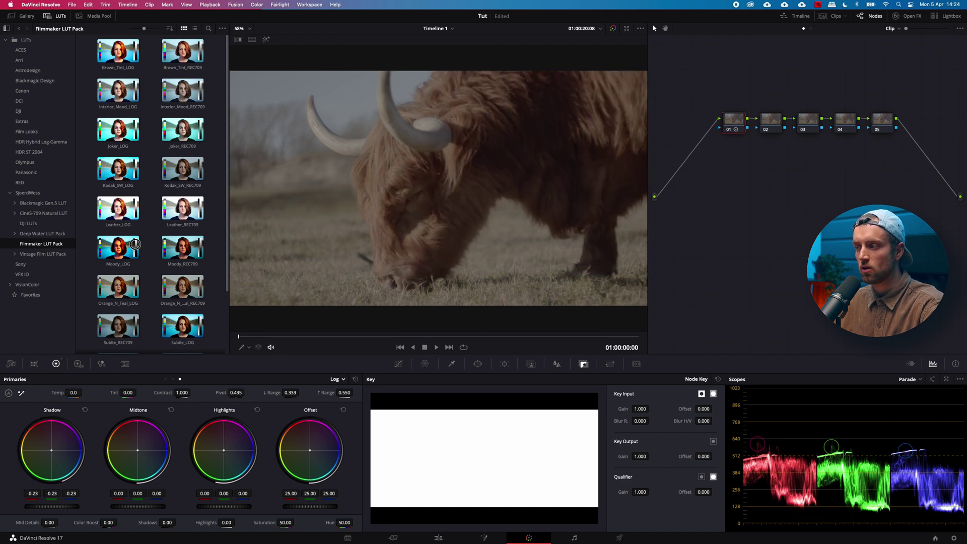
pyautogui.moveTo(135, 243); pyautogui.dragTo(410, 266)
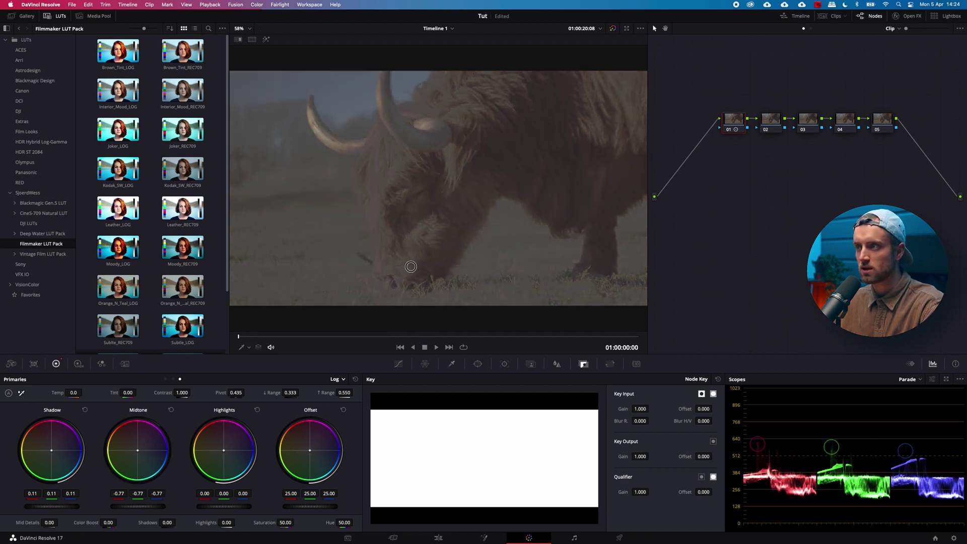
pyautogui.press('super+z')
pyautogui.press('super+z')
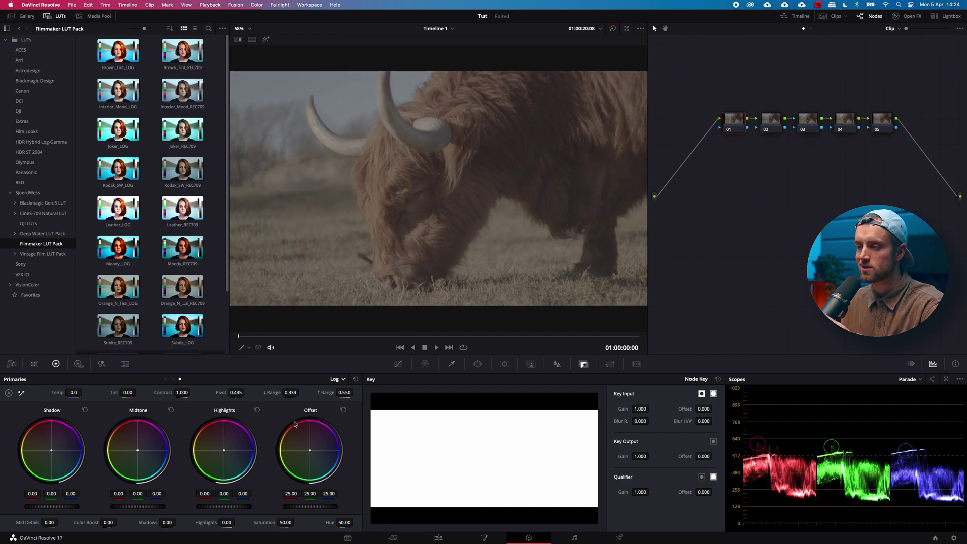
pyautogui.click(338, 379)
pyautogui.click(337, 390)
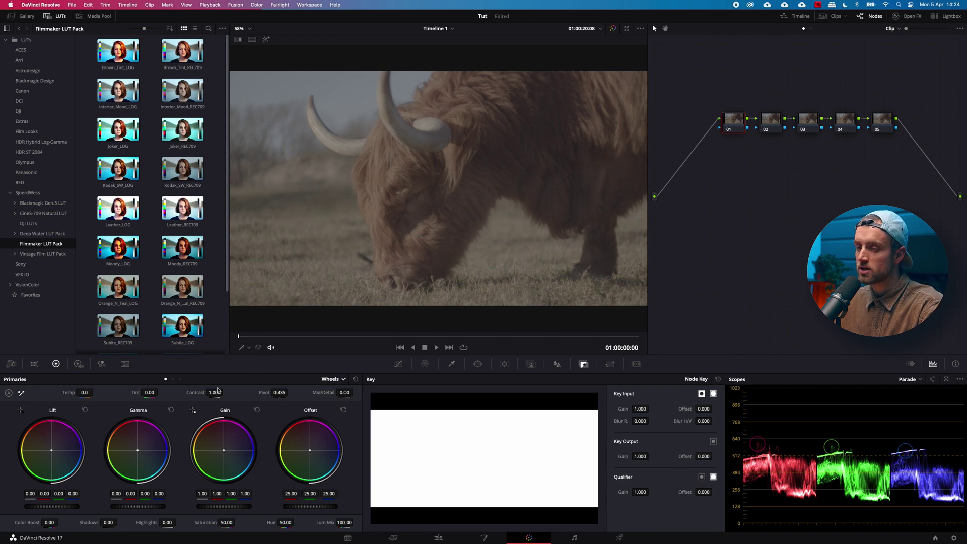
# Step: Set node 01's contrast to 1.442 and its pivot to 0.333
pyautogui.moveTo(217, 390); pyautogui.dragTo(253, 393)
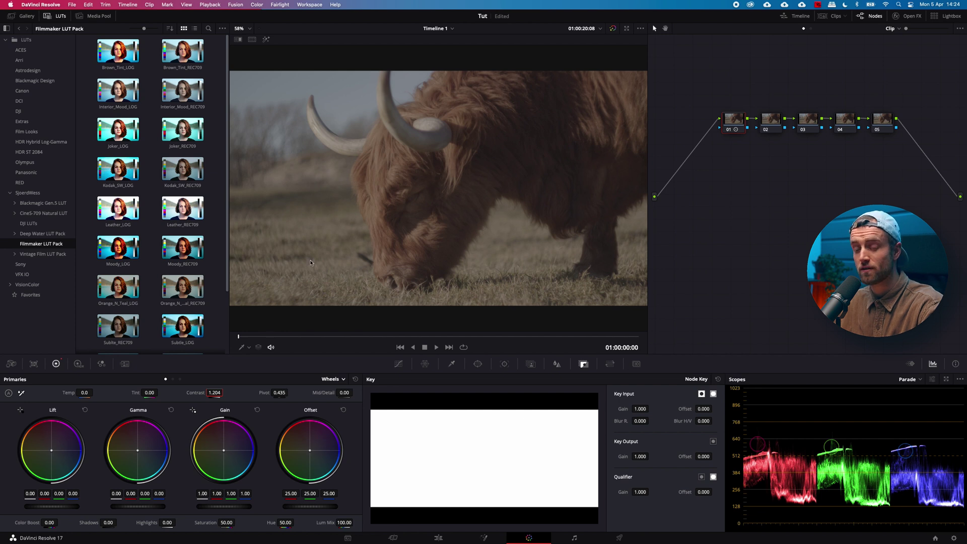
pyautogui.moveTo(214, 392); pyautogui.dragTo(259, 392)
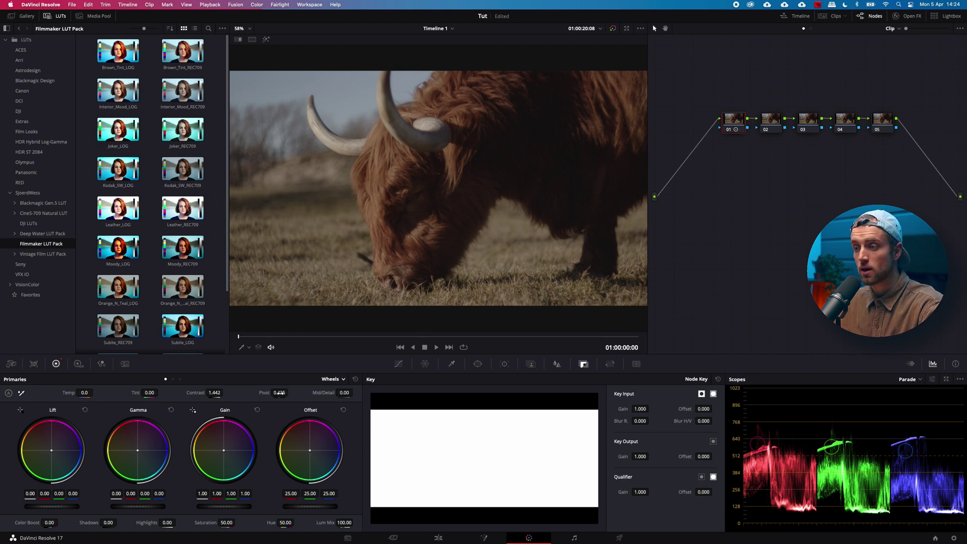
pyautogui.moveTo(280, 393); pyautogui.dragTo(262, 390)
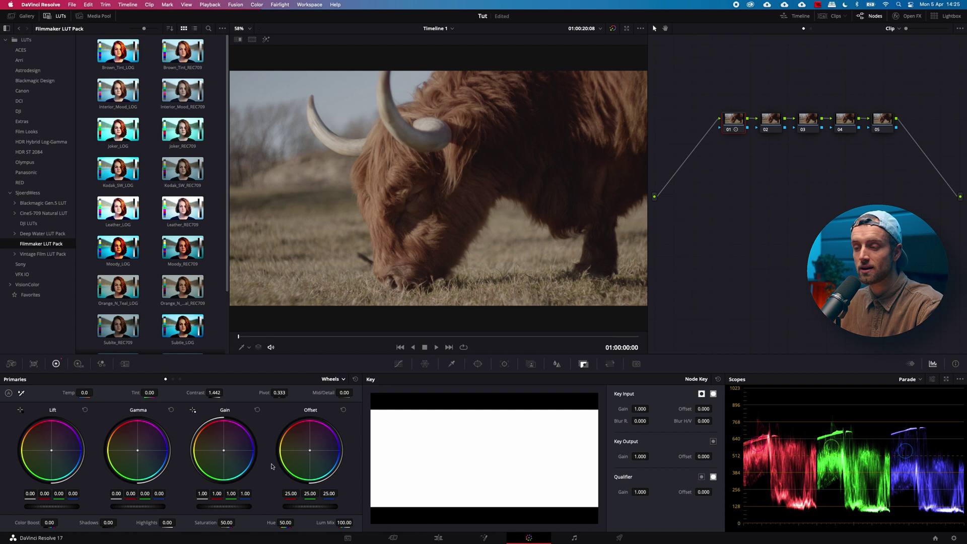
# Step: Set node 01's saturation to 91.60 and compare the clip with the grade bypassed and enabled
pyautogui.moveTo(232, 524); pyautogui.dragTo(309, 518)
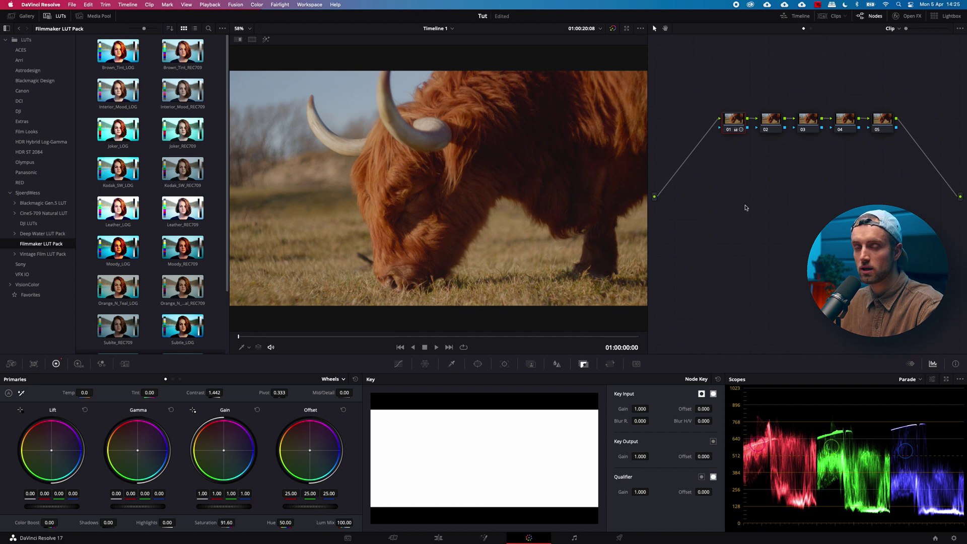
pyautogui.hotkey('shift', 'd')
pyautogui.hotkey('shift', 'd')
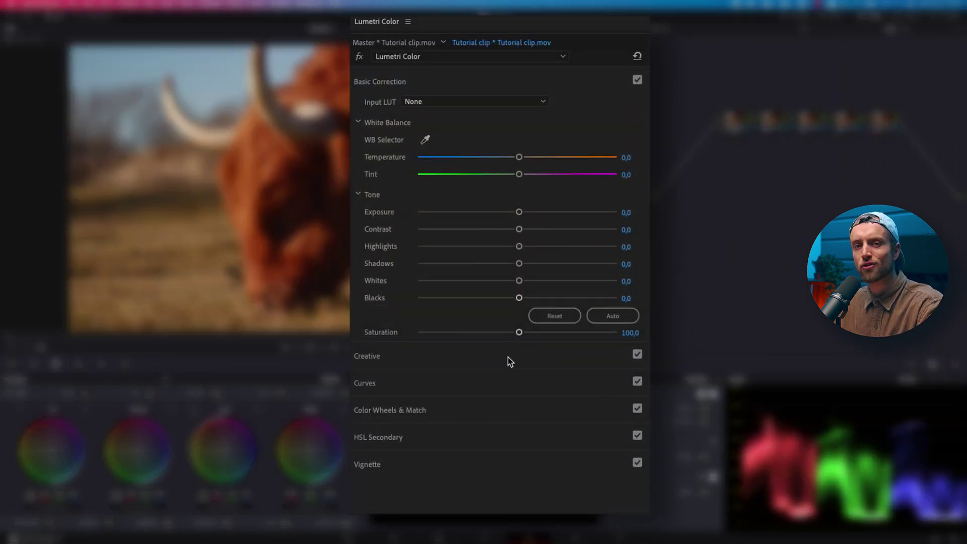
# Step: Apply the Joker_REC709 LUT from the Filmmaker LUT Pack to node 05
pyautogui.click(508, 357)
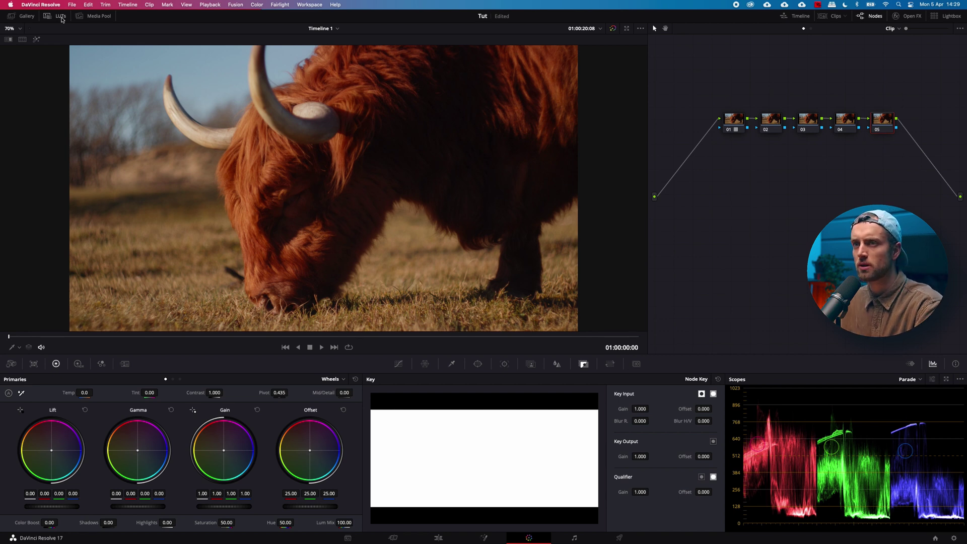
pyautogui.click(61, 16)
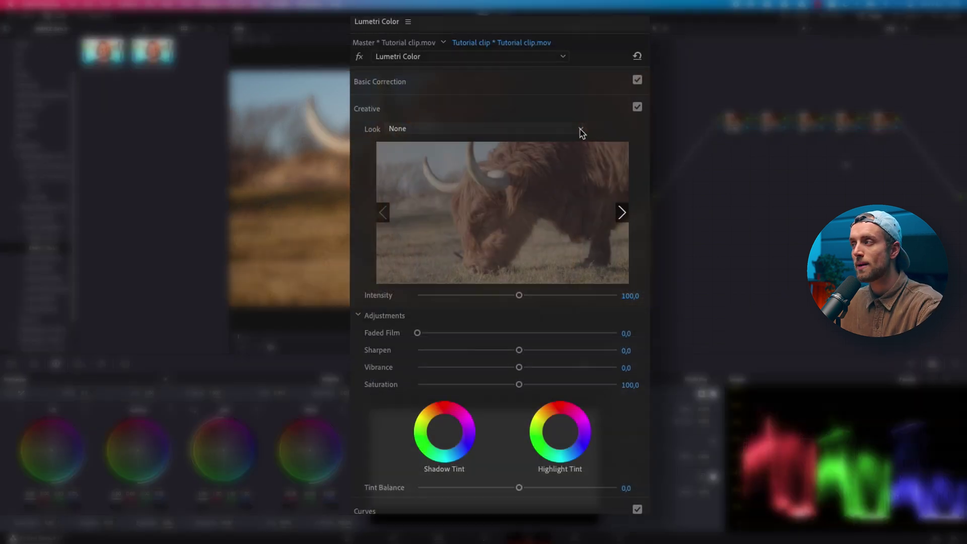
pyautogui.click(582, 130)
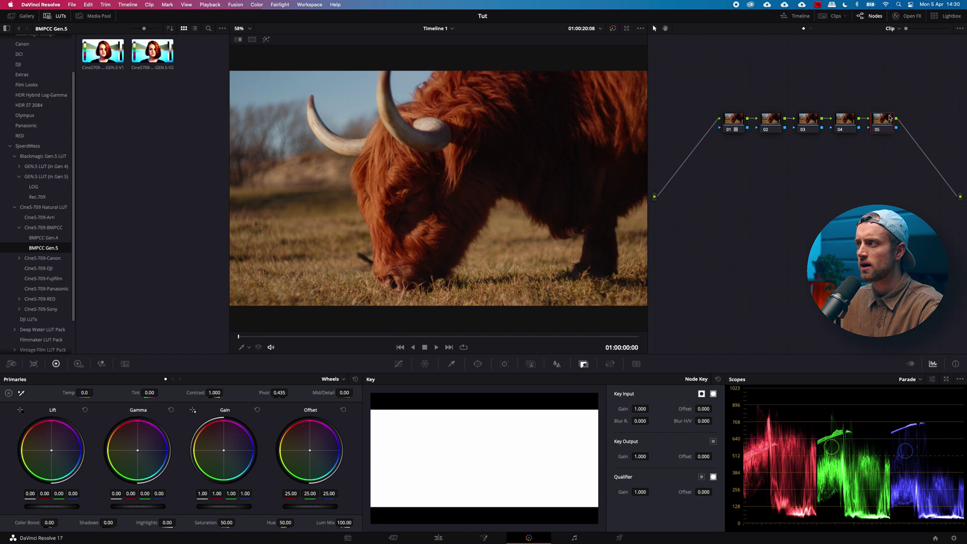
pyautogui.moveTo(889, 123)
pyautogui.mouseDown()
pyautogui.moveTo(894, 132)
pyautogui.moveTo(889, 123)
pyautogui.mouseUp()
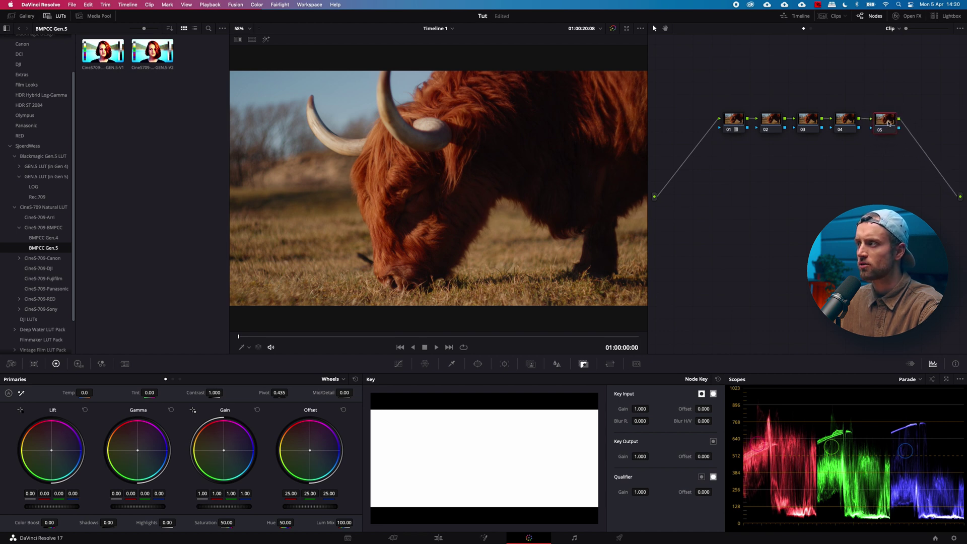
pyautogui.scroll(-3, 41, 315)
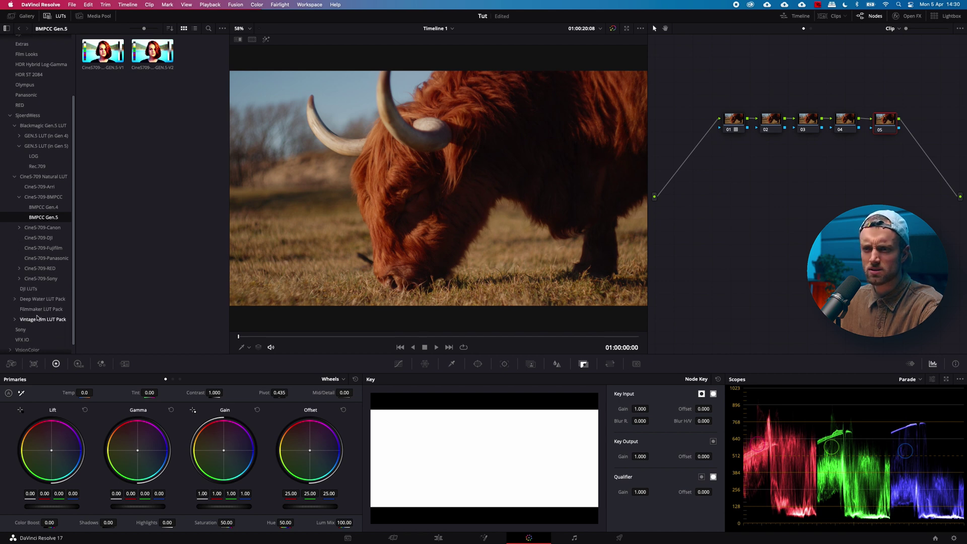
pyautogui.click(43, 308)
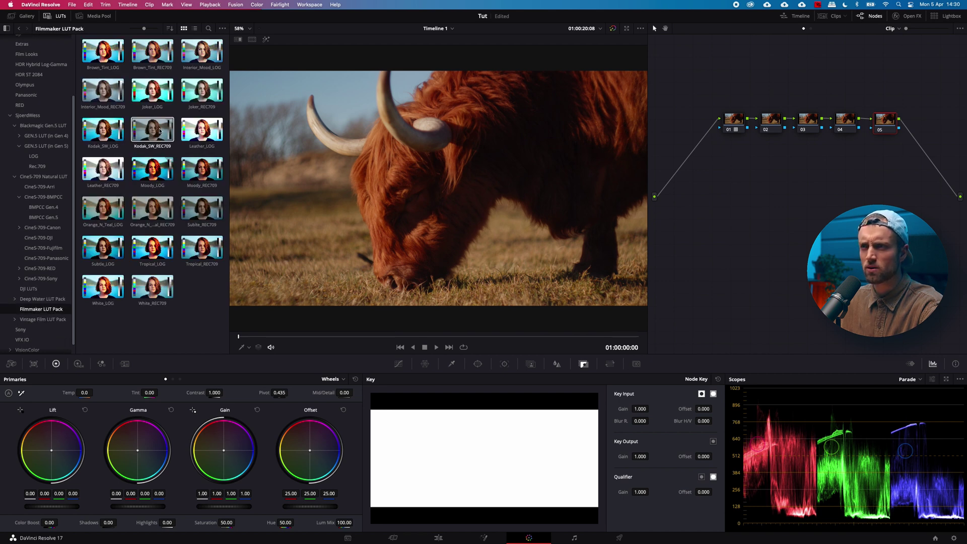
pyautogui.moveTo(220, 95); pyautogui.dragTo(891, 121)
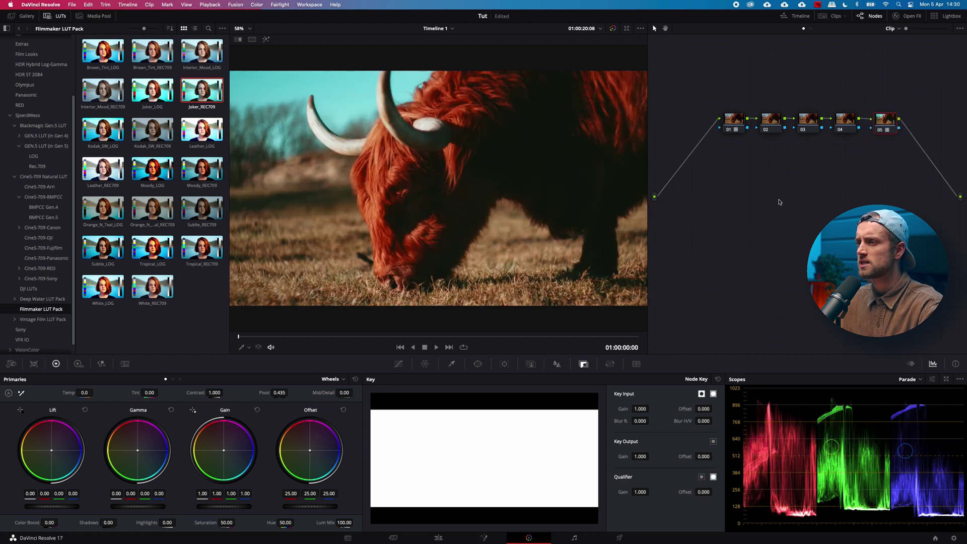
# Step: Close the LUT browser and lower node 05's key output gain to reduce the strength of the Joker_REC709 LUT
pyautogui.click(60, 16)
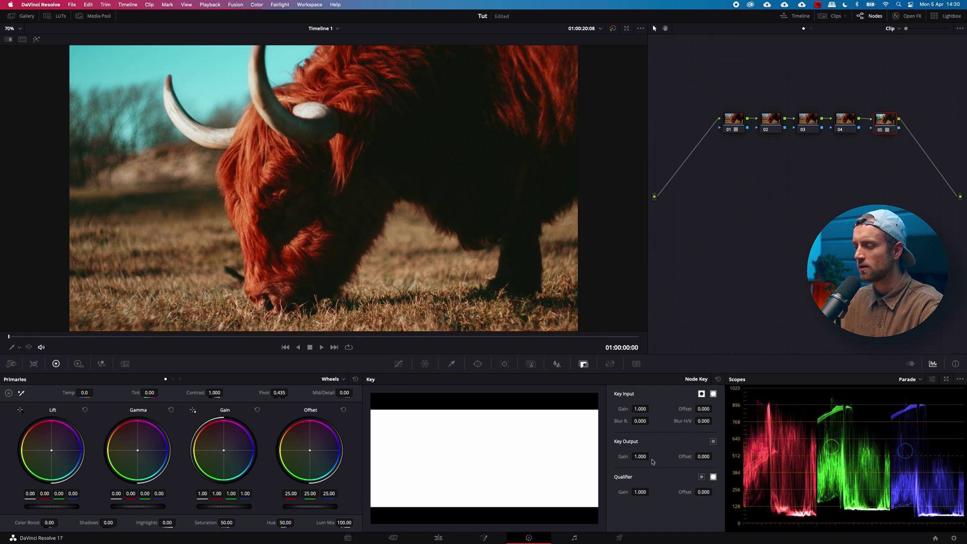
pyautogui.moveTo(641, 457); pyautogui.dragTo(680, 270)
# Step: Add a serial node before node 01 and place it just below the start of the node chain
pyautogui.click(739, 119)
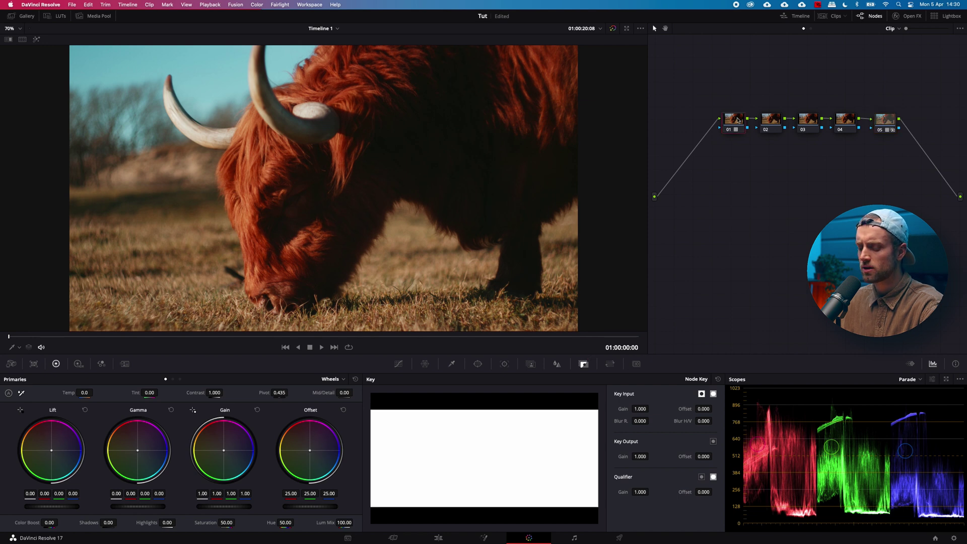
pyautogui.hotkey('shift', 's')
pyautogui.moveTo(735, 153); pyautogui.dragTo(697, 147)
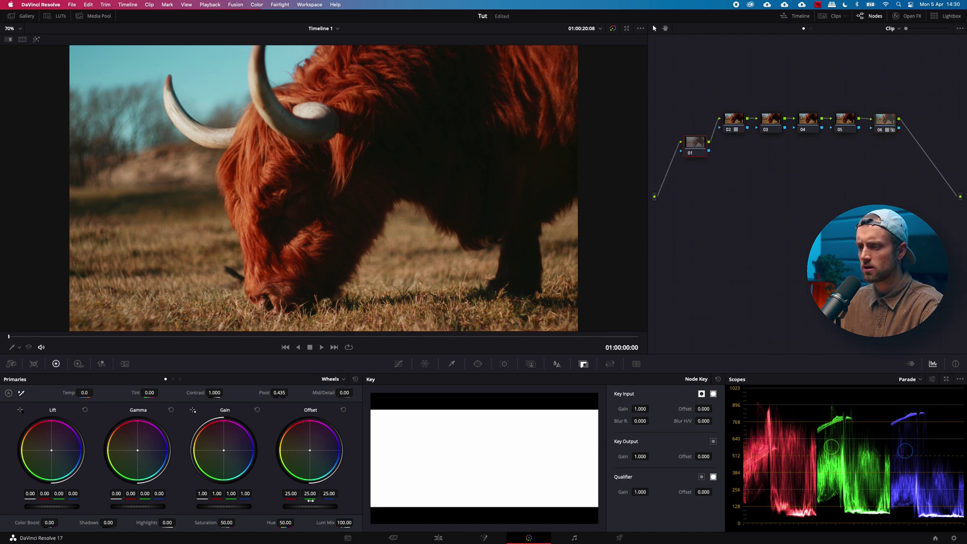
# Step: Set the new first node's Lift to 0.03 and Gain to 0.98, and compare the clip with the grade bypassed and enabled
pyautogui.moveTo(65, 501); pyautogui.dragTo(76, 504)
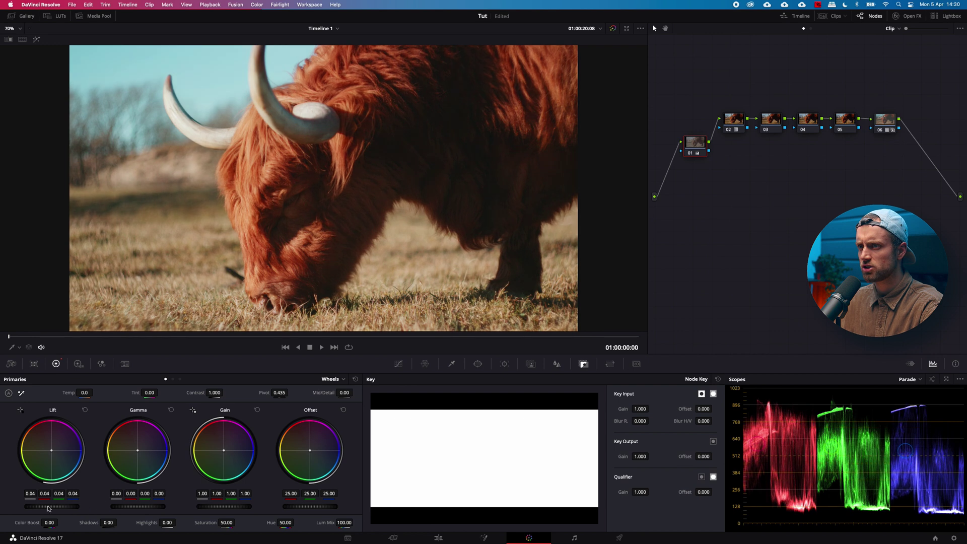
pyautogui.moveTo(247, 508); pyautogui.dragTo(229, 508)
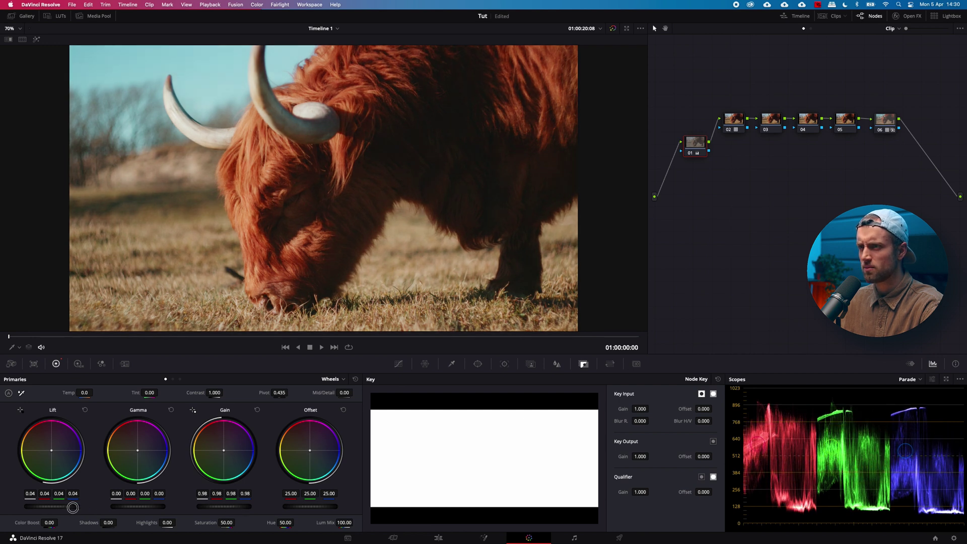
pyautogui.moveTo(71, 508); pyautogui.dragTo(45, 509)
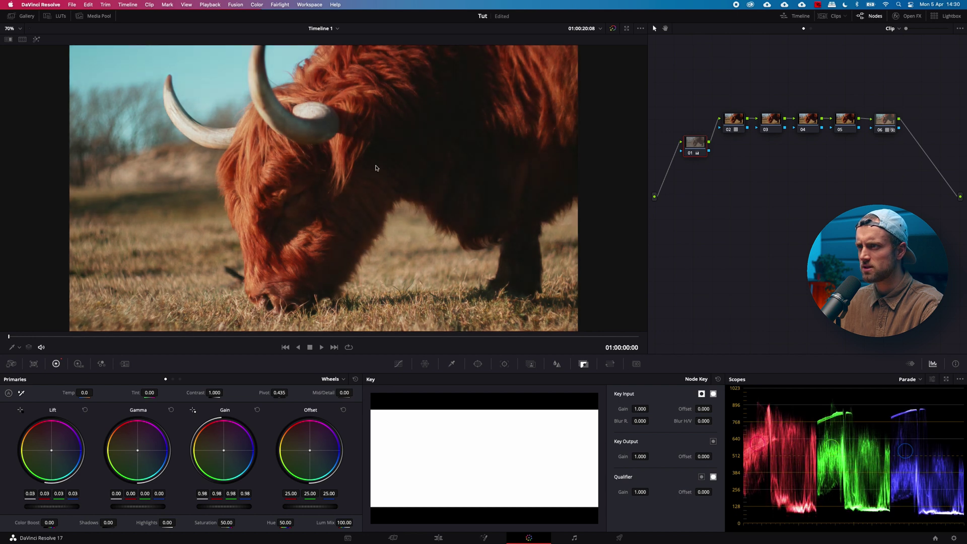
pyautogui.hotkey('shift', 'd')
pyautogui.hotkey('shift', 'd')
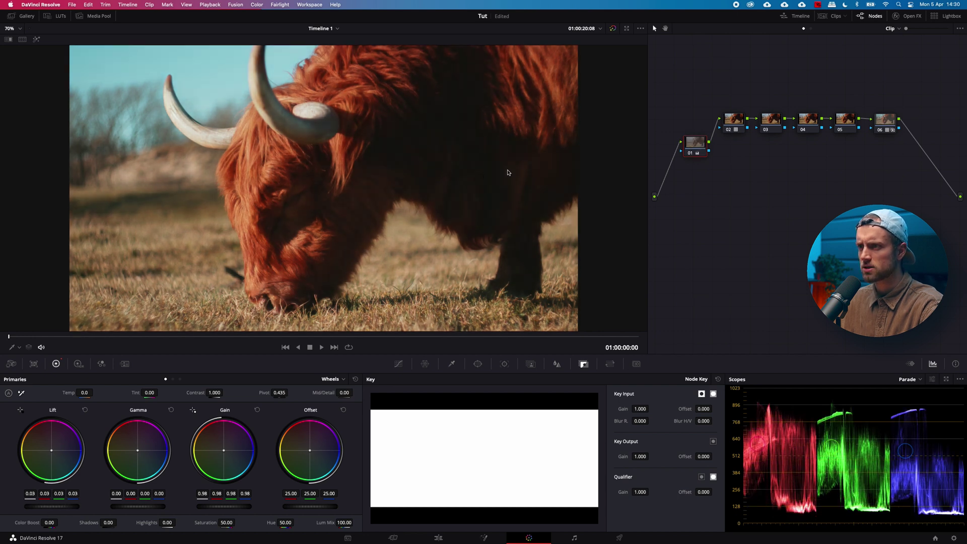
pyautogui.click(828, 149)
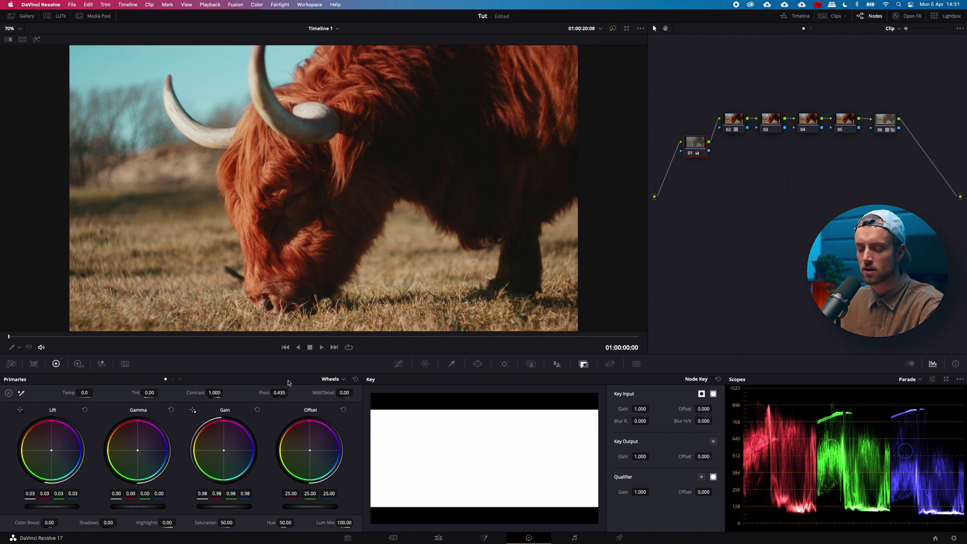
pyautogui.click(769, 120)
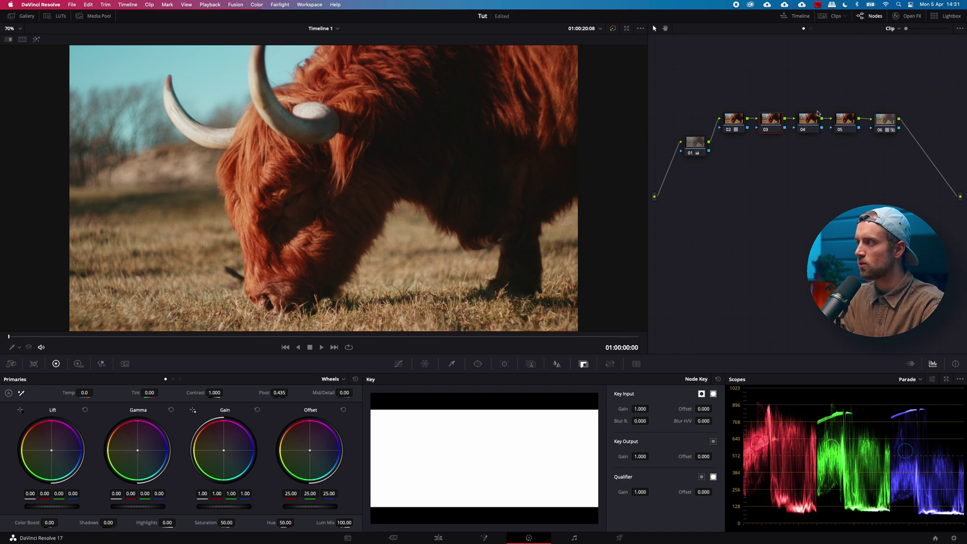
pyautogui.click(847, 121)
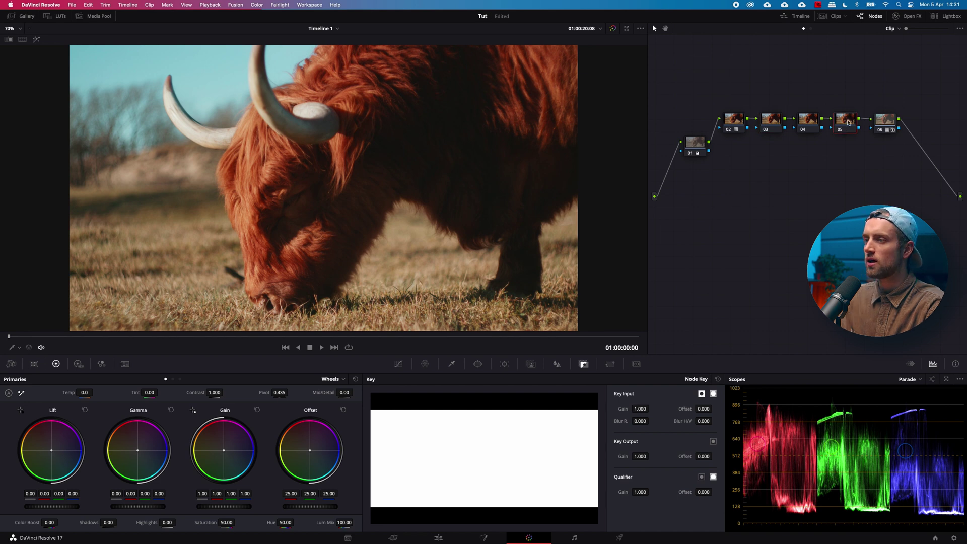
# Step: Add a serial node after LUT node 06, add three parallel nodes to it, and place the parallel mixer just after them
pyautogui.click(885, 120)
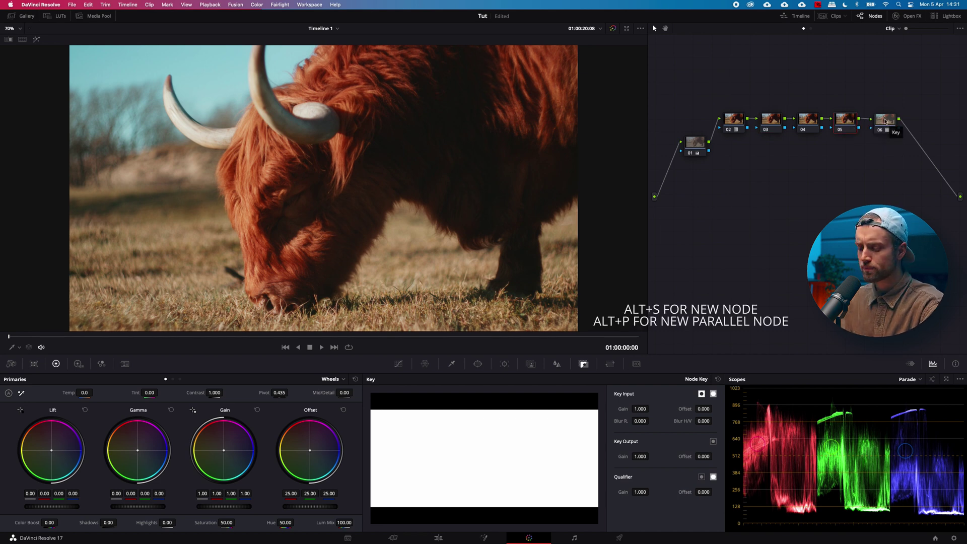
pyautogui.hotkey('alt', 's')
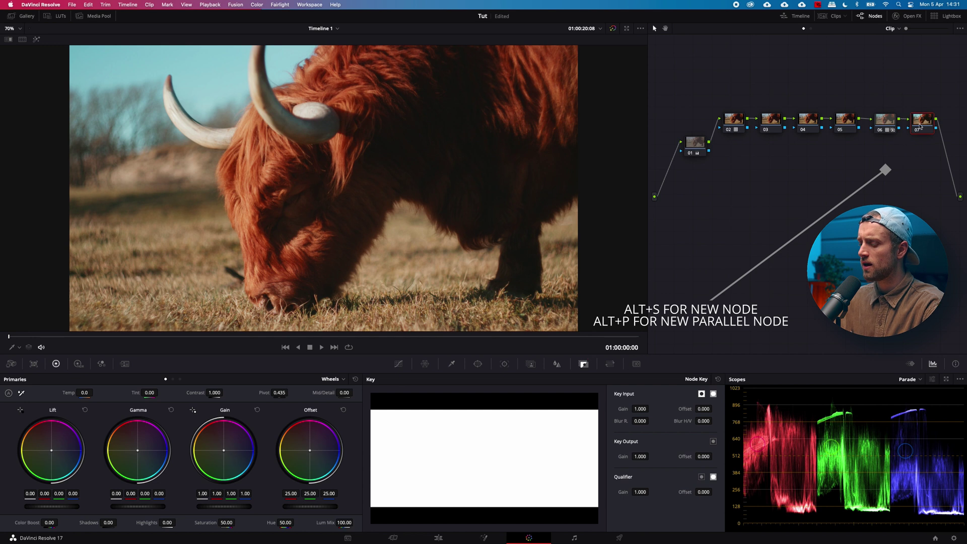
pyautogui.hotkey('alt', 'p')
pyautogui.hotkey('alt', 'p')
pyautogui.hotkey('alt', 'p')
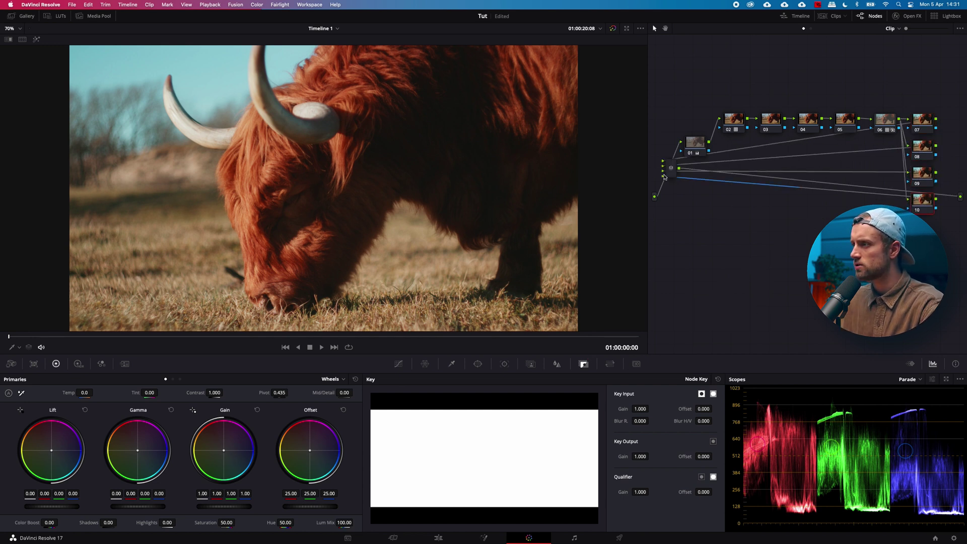
pyautogui.moveTo(675, 170); pyautogui.dragTo(958, 156)
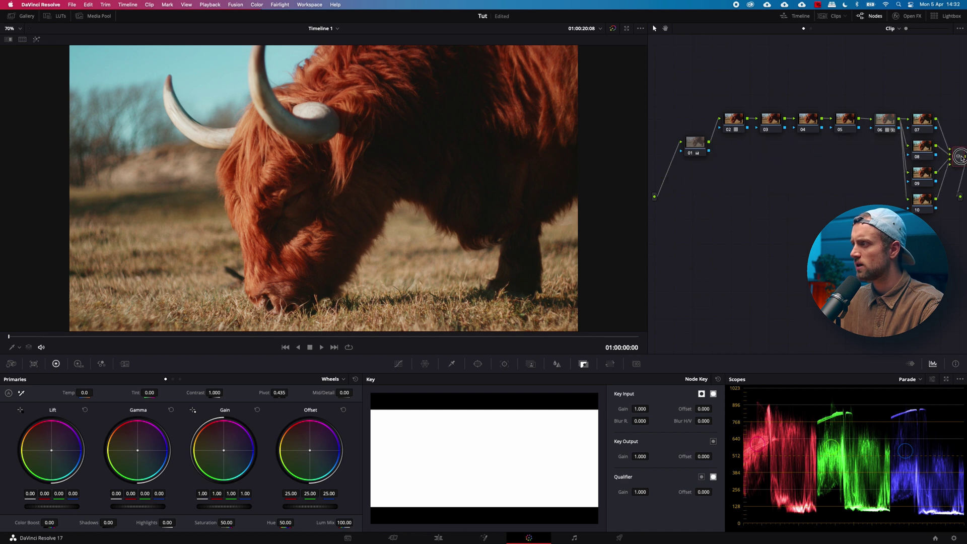
# Step: Raise the black point of node 07's custom curve to lift the shadows
pyautogui.click(927, 123)
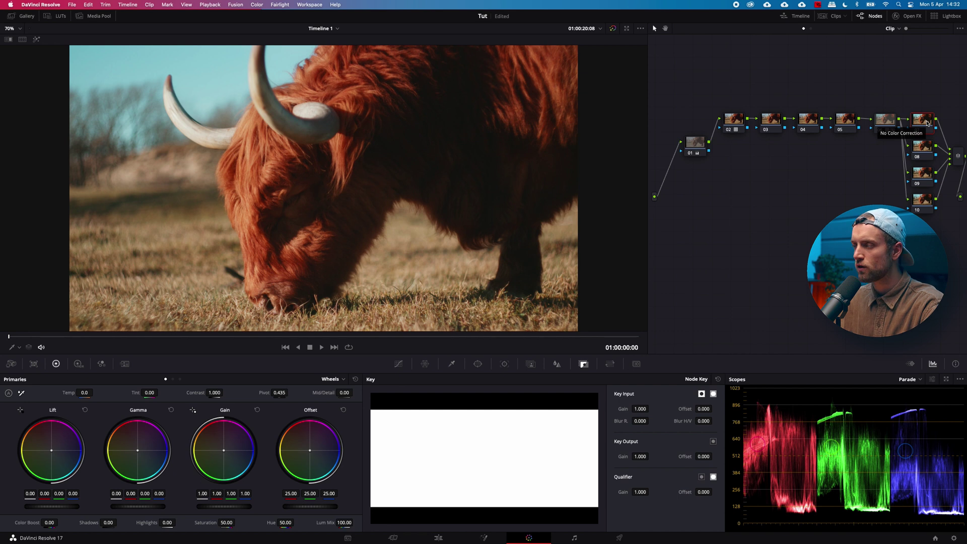
pyautogui.click(399, 364)
pyautogui.moveTo(373, 524); pyautogui.dragTo(369, 515)
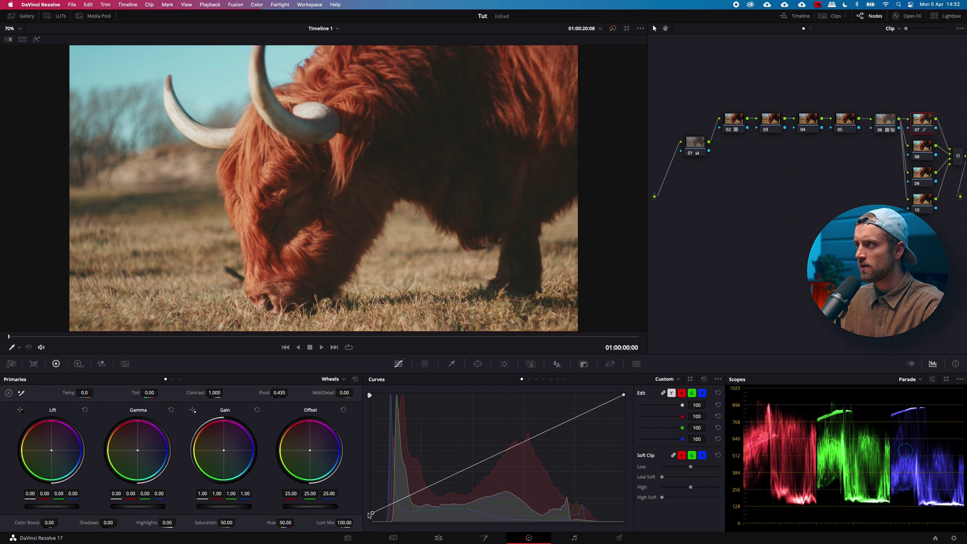
# Step: Set node 08's saturation to 61.60 and open the Hue Vs Hue curve for node 09
pyautogui.click(918, 145)
pyautogui.moveTo(223, 523)
pyautogui.mouseDown()
pyautogui.moveTo(271, 519)
pyautogui.moveTo(231, 524)
pyautogui.mouseUp()
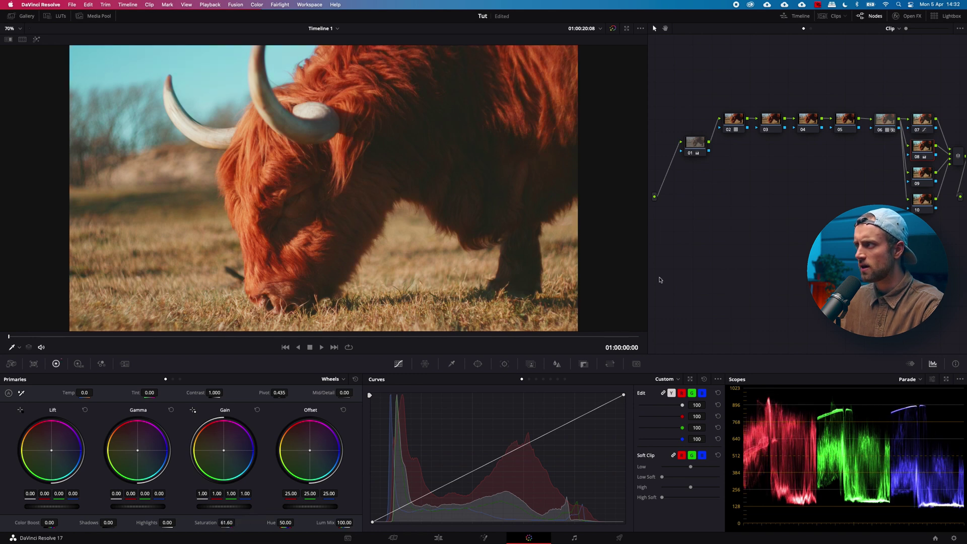
pyautogui.click(919, 175)
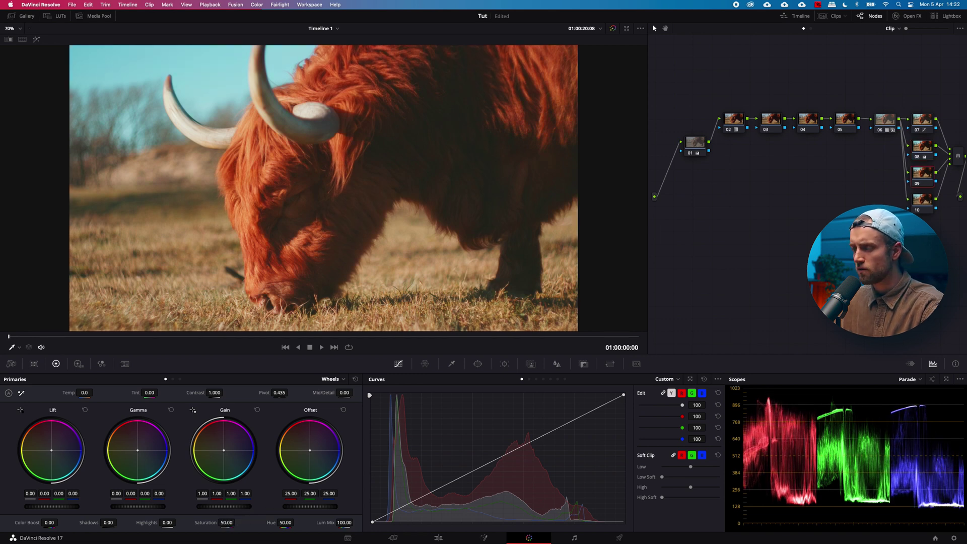
pyautogui.hscroll(1, 529, 447)
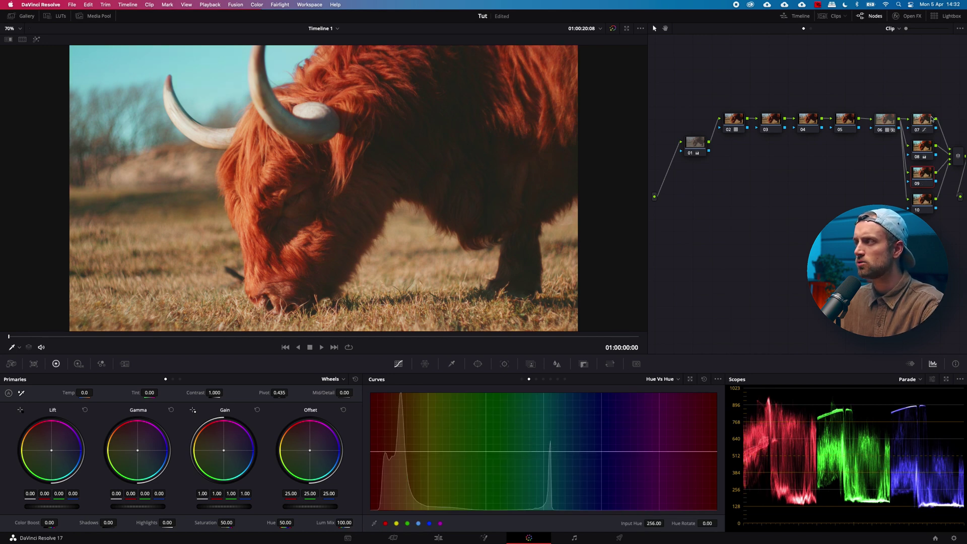
# Step: Delete the four parallel nodes 07 to 10 after the LUT node
pyautogui.moveTo(926, 86); pyautogui.dragTo(928, 218)
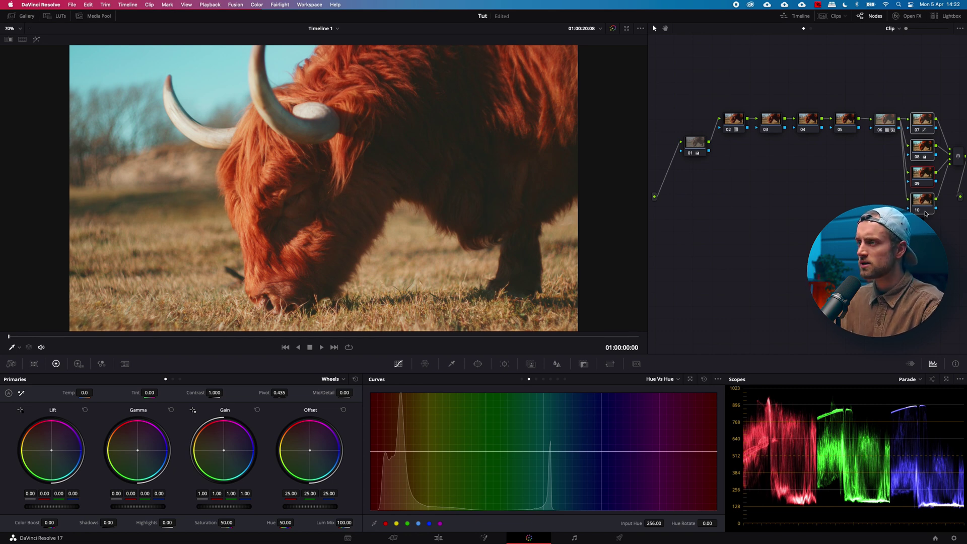
pyautogui.press('Delete')
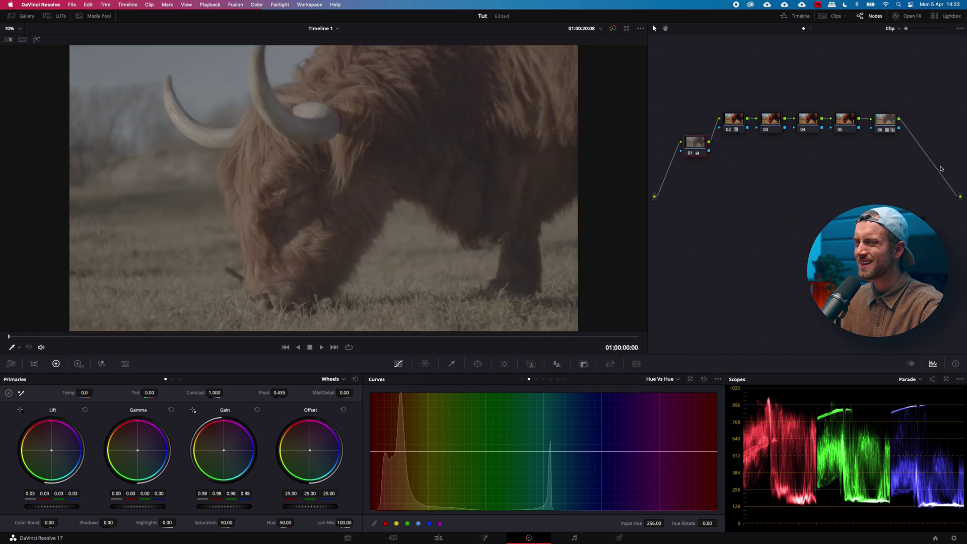
# Step: Compare the clip with LUT node 06 disabled and enabled
pyautogui.click(894, 120)
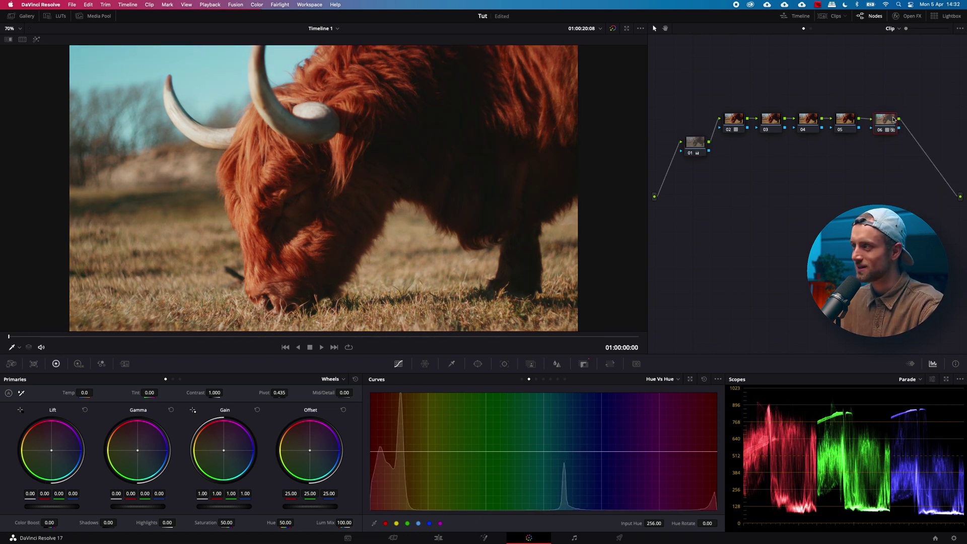
pyautogui.hotkey('ctrl', 'd')
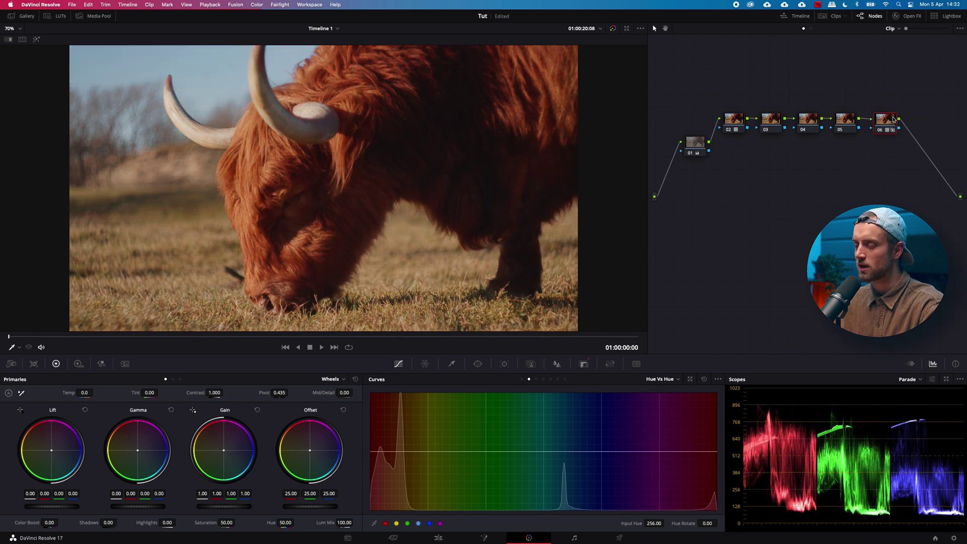
pyautogui.hotkey('ctrl', 'd')
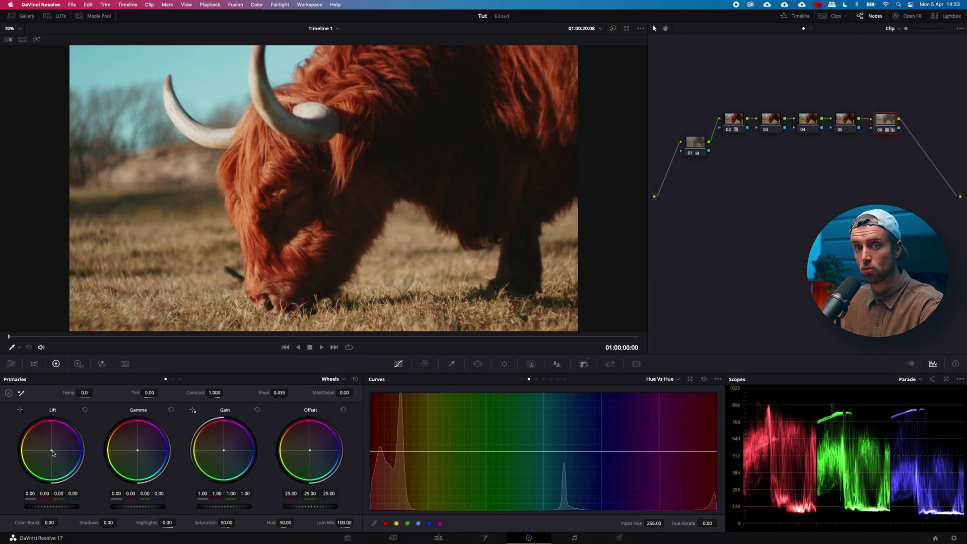
# Step: Try a blue Lift tint of red -0.11, green 0.02 and blue 0.15 on node 06, and undo it
pyautogui.moveTo(53, 453); pyautogui.dragTo(59, 456)
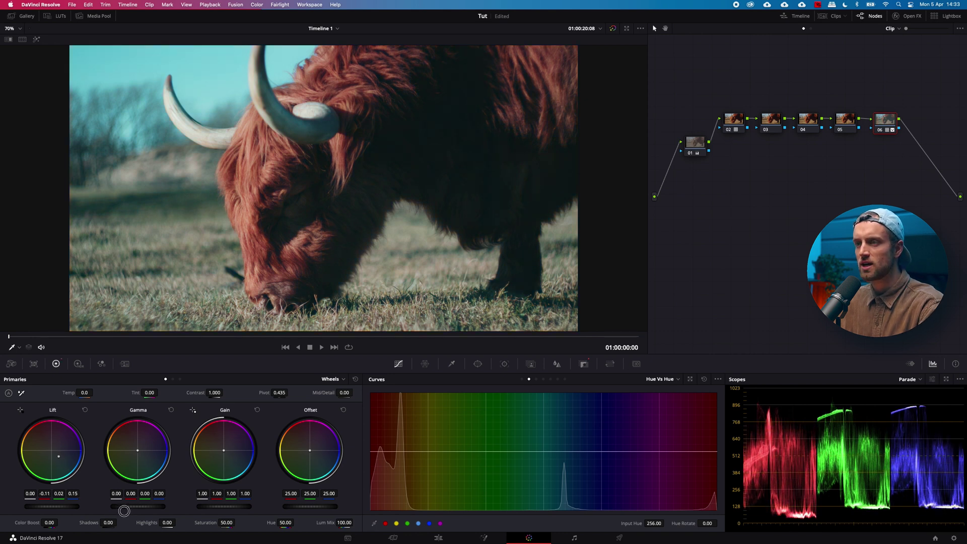
pyautogui.press('super+z')
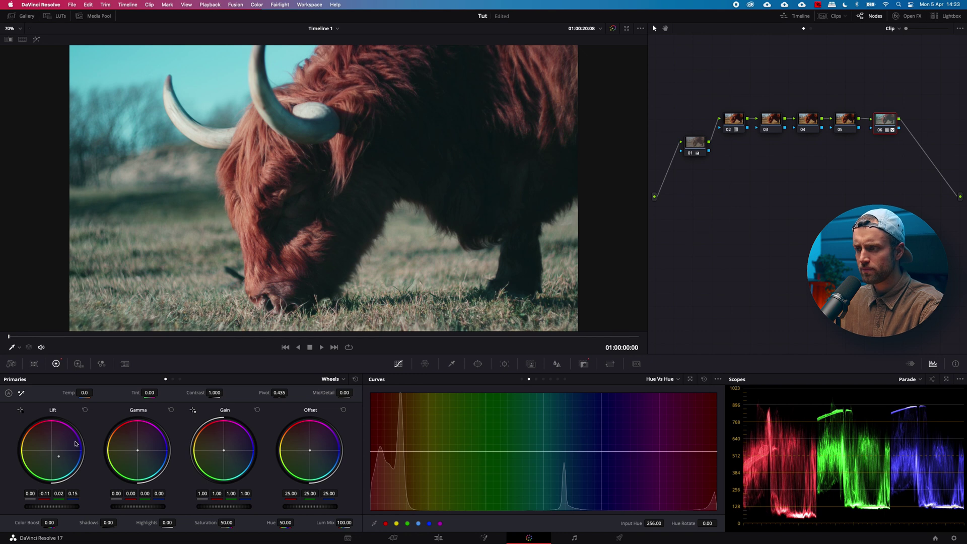
# Step: Try a Log Shadow tint of red -0.25, green 0.04 and blue 0.37 on node 06, undo it and return to the primary wheels
pyautogui.click(344, 379)
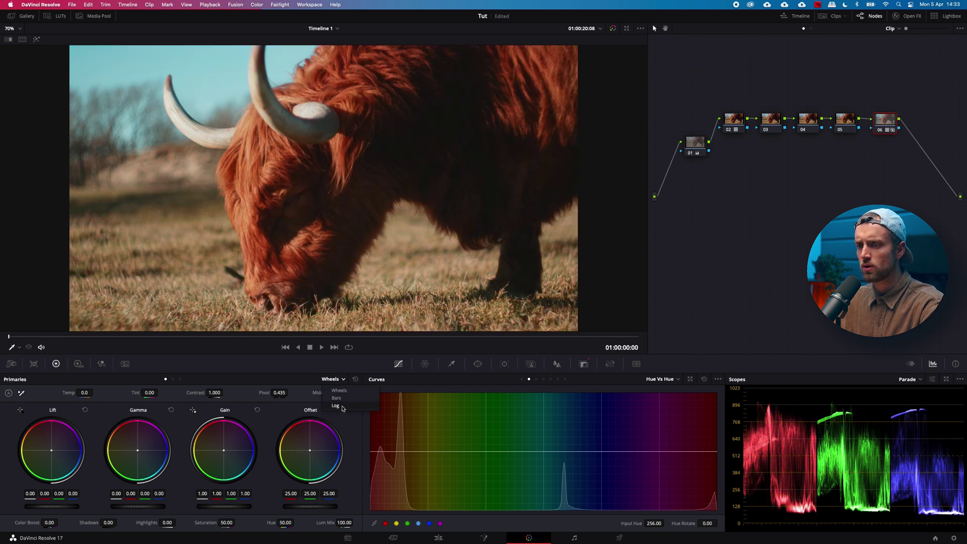
pyautogui.click(334, 404)
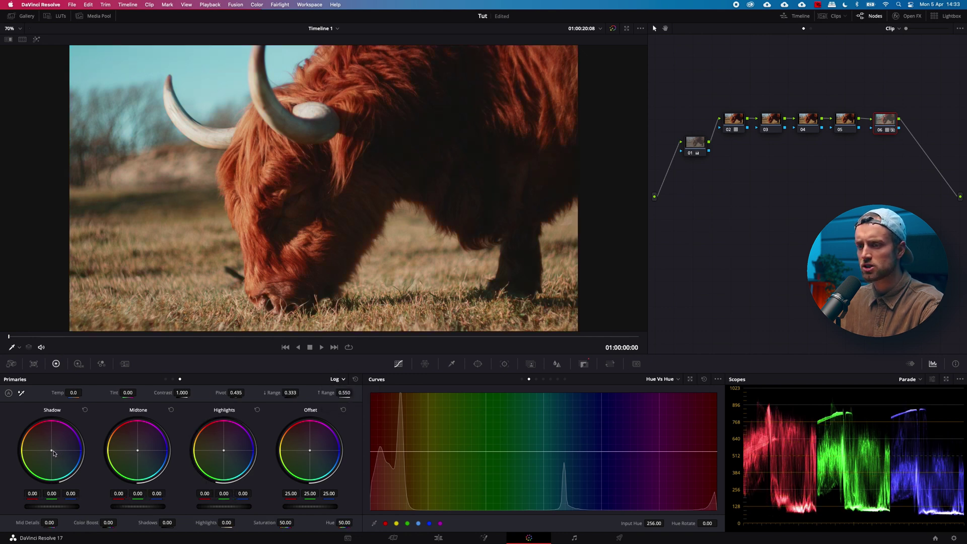
pyautogui.moveTo(54, 453); pyautogui.dragTo(58, 456)
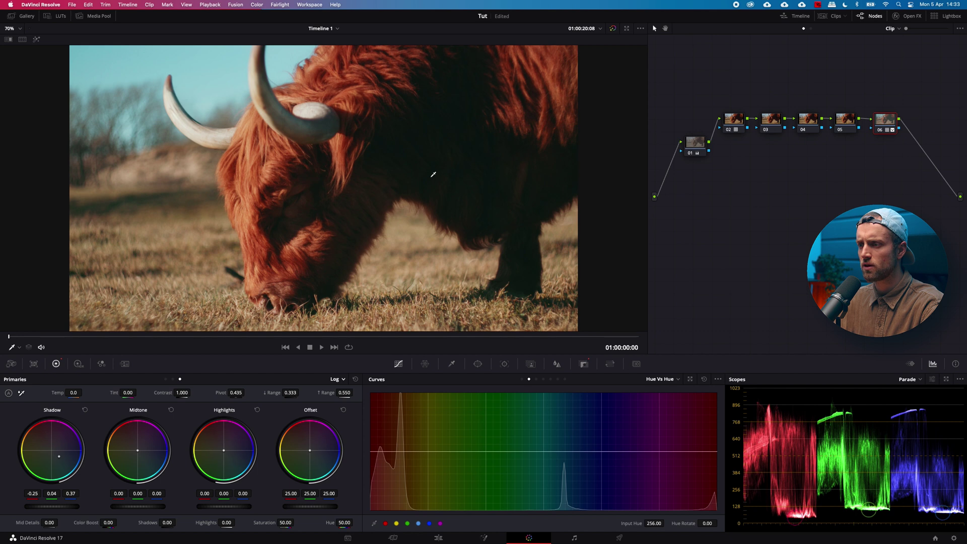
pyautogui.click(336, 378)
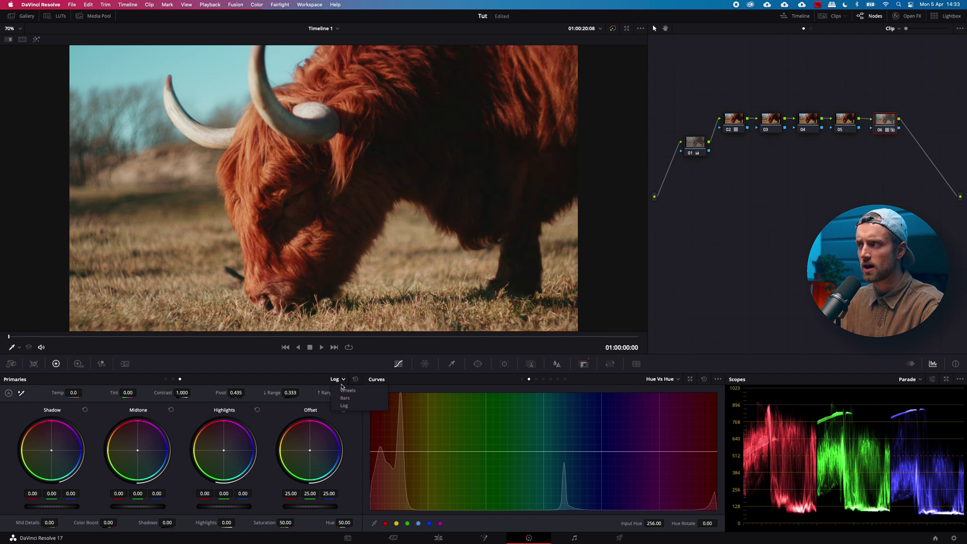
pyautogui.click(342, 390)
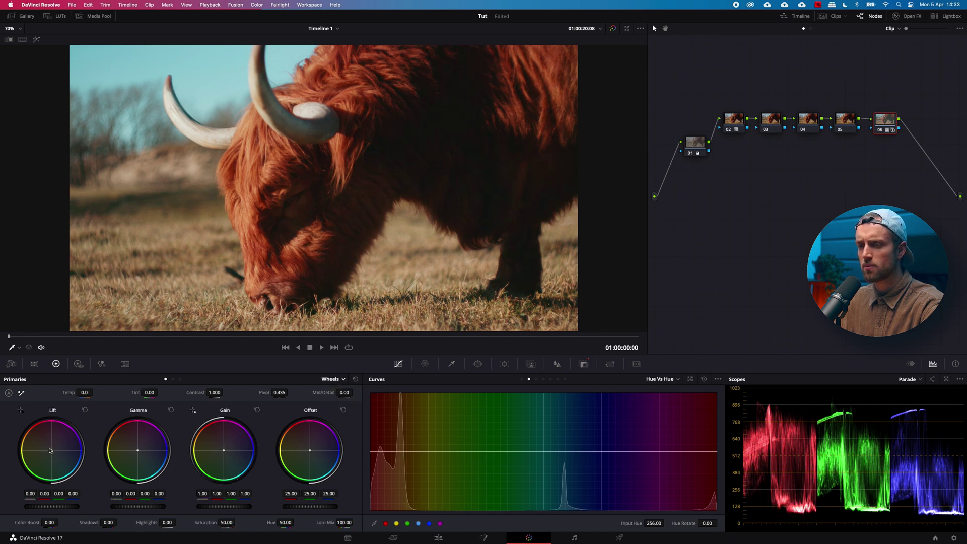
# Step: Try a stronger blue Lift tint of red -0.15, green 0.03 and blue 0.19 on node 06, and reset it
pyautogui.moveTo(49, 450); pyautogui.dragTo(61, 461)
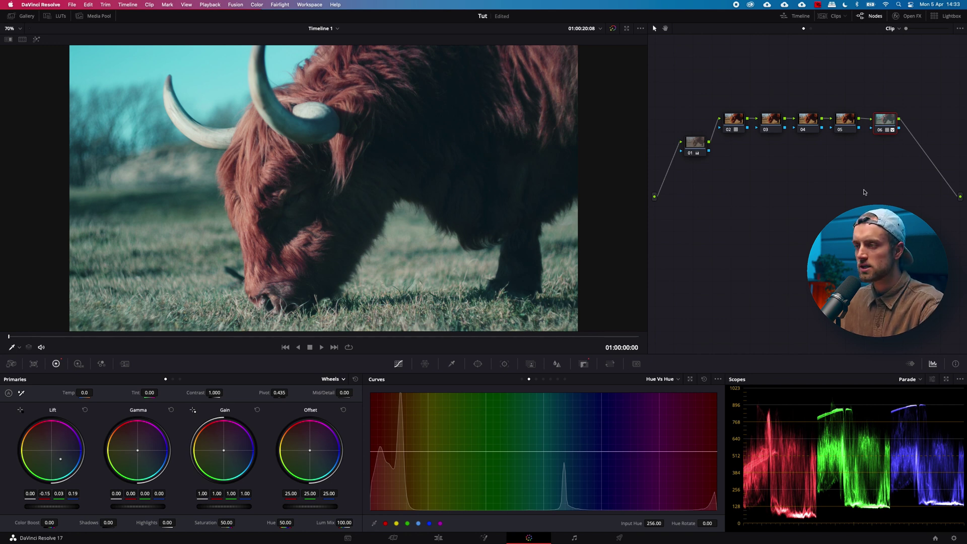
pyautogui.doubleClick(52, 454)
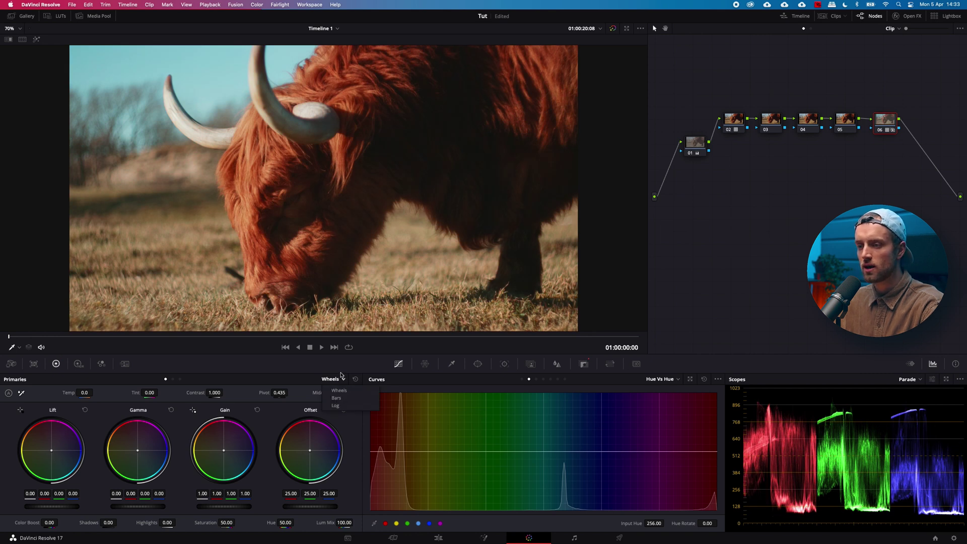
# Step: Tint node 06's Lift to red -0.04, green 0.01, blue 0.05 and its Gamma to red 0.03, green -0.01, blue -0.02
pyautogui.click(303, 404)
pyautogui.moveTo(53, 454); pyautogui.dragTo(54, 455)
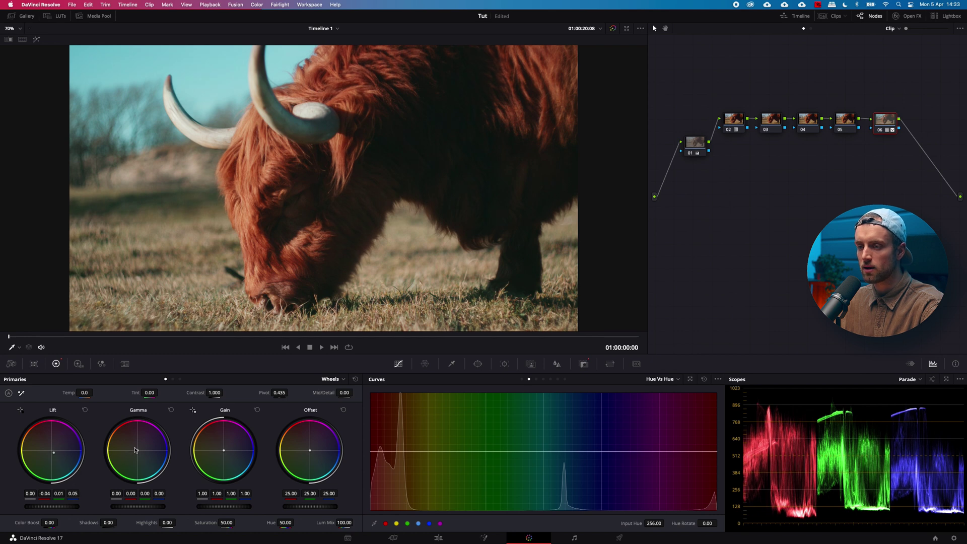
pyautogui.moveTo(135, 450); pyautogui.dragTo(136, 449)
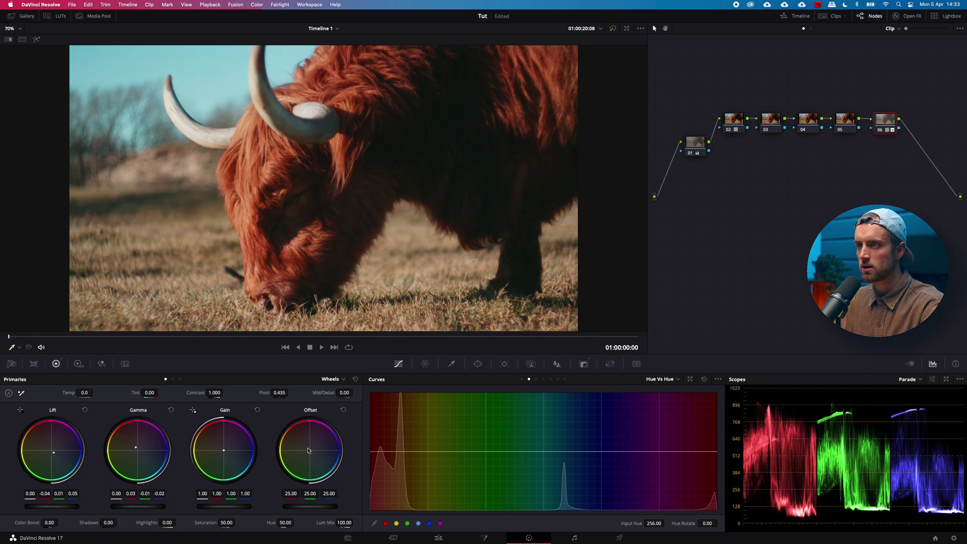
# Step: Try an Offset tint of 17.34, 25.81, 36.95 and a Gain tint of 0.94, 1.02, 0.97 on node 06, and reset all wheels
pyautogui.moveTo(309, 451); pyautogui.dragTo(314, 455)
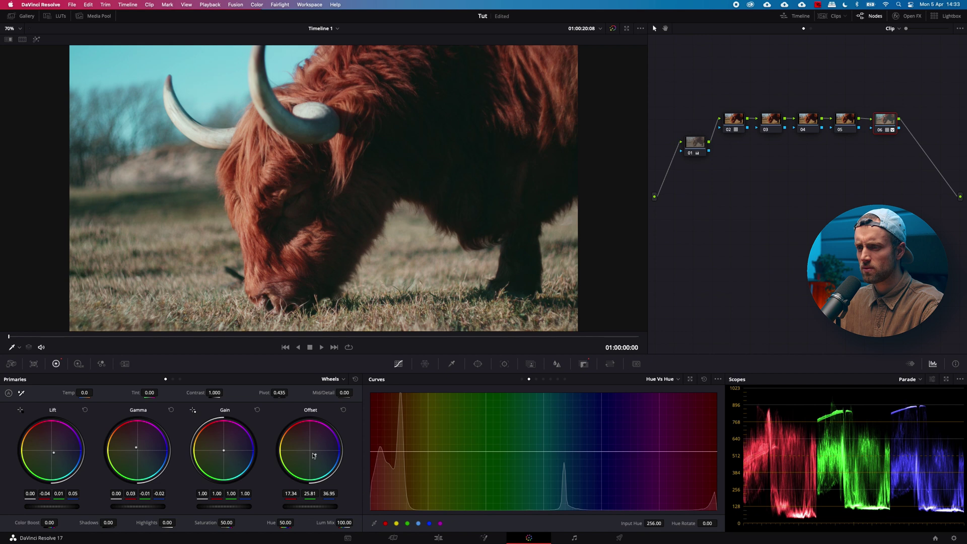
pyautogui.moveTo(224, 451); pyautogui.dragTo(221, 458)
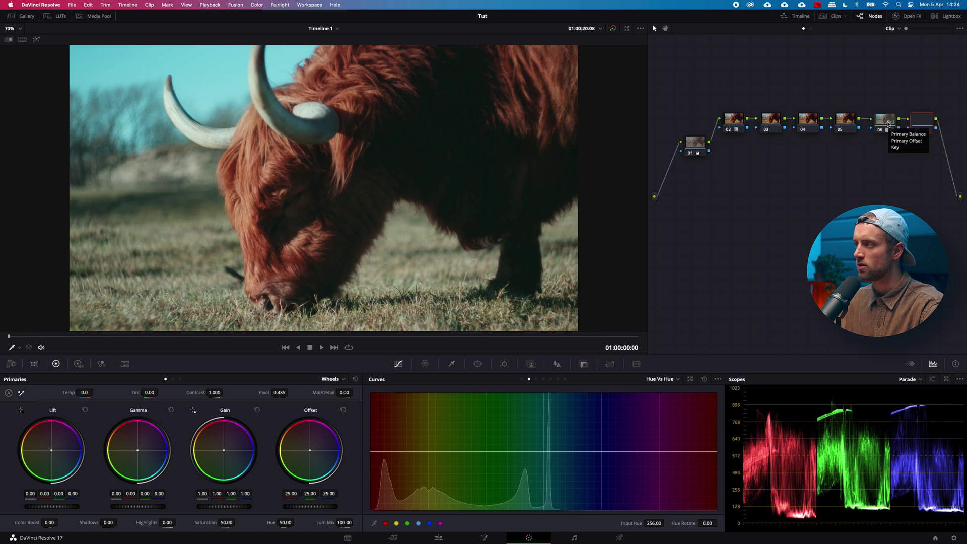
pyautogui.click(890, 127)
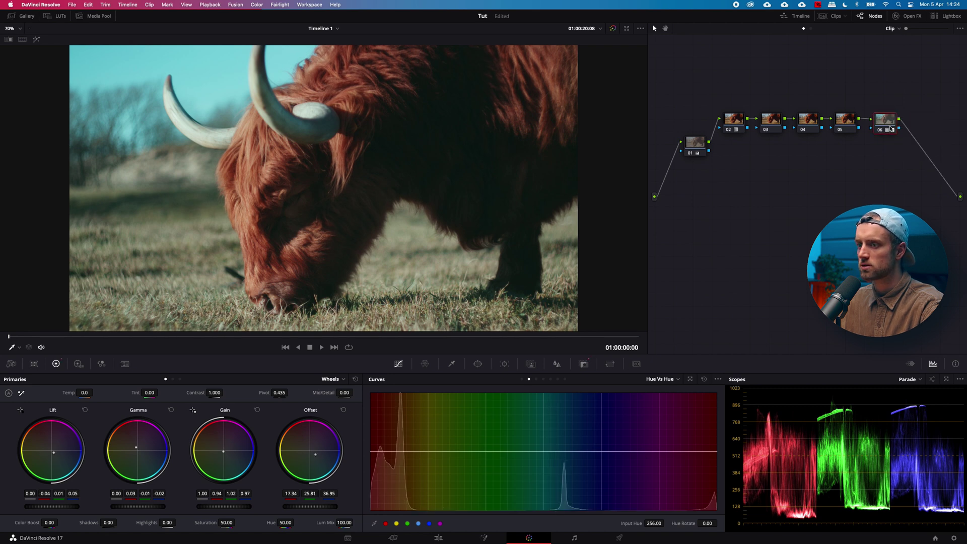
pyautogui.click(356, 379)
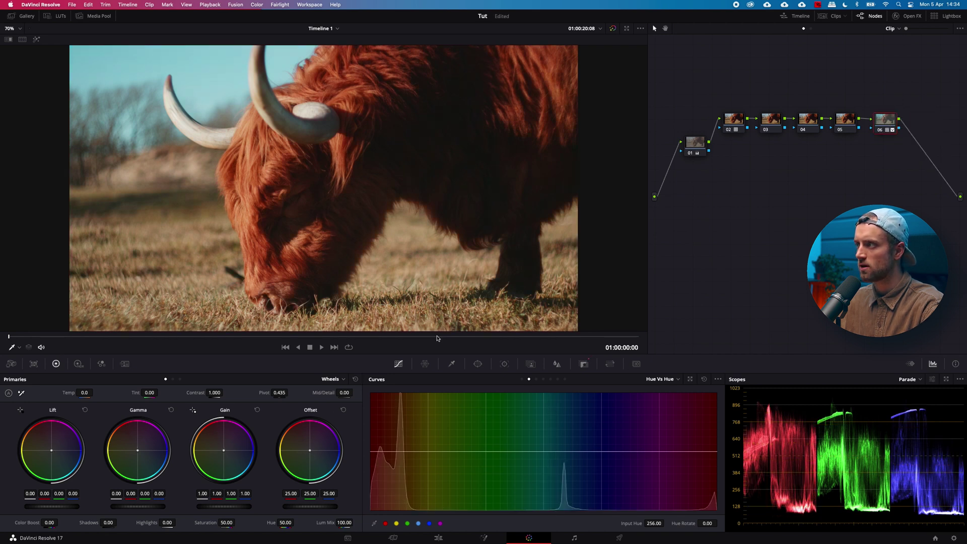
# Step: Add a serial node after node 06, undo it, and remove node 06 from the chain as well
pyautogui.hotkey('alt', 's')
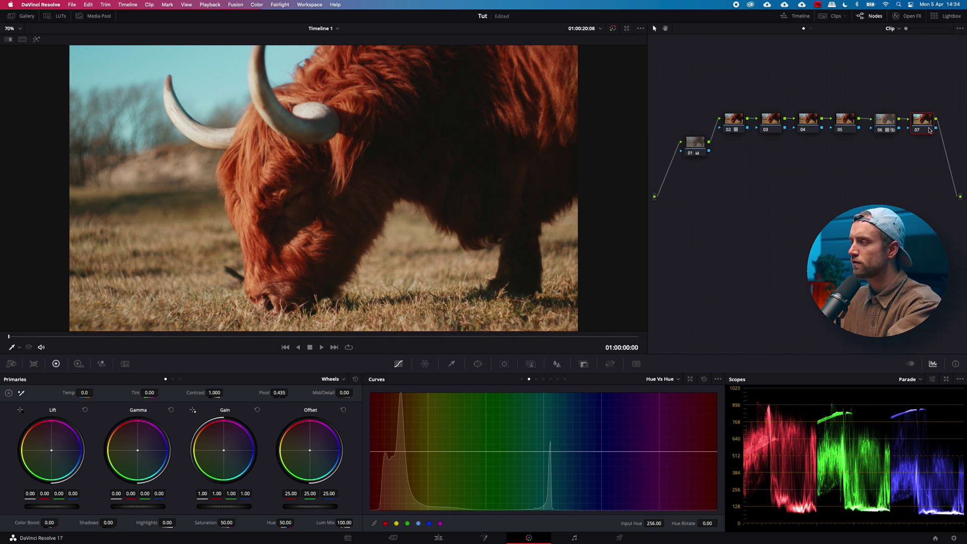
pyautogui.hotkey('ctrl', 'z')
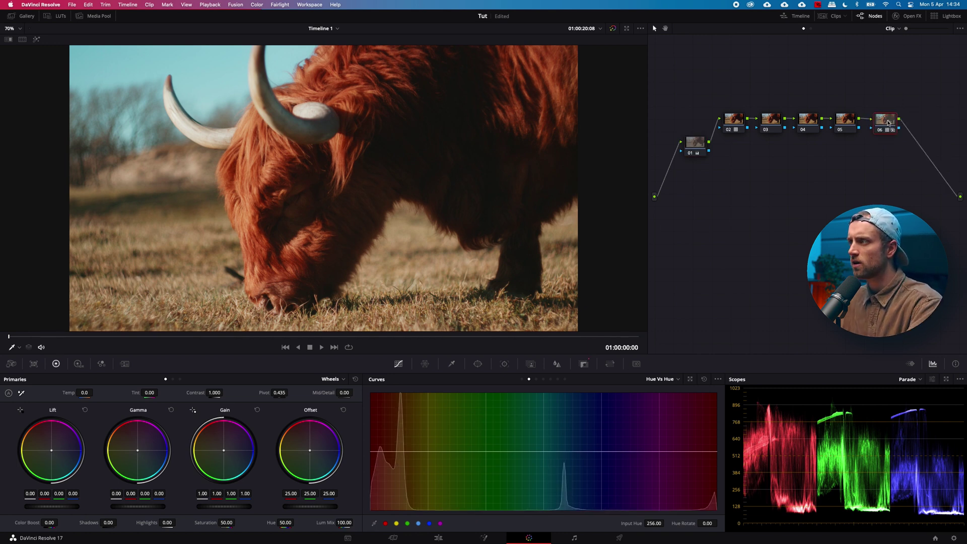
pyautogui.hotkey('ctrl', 'z')
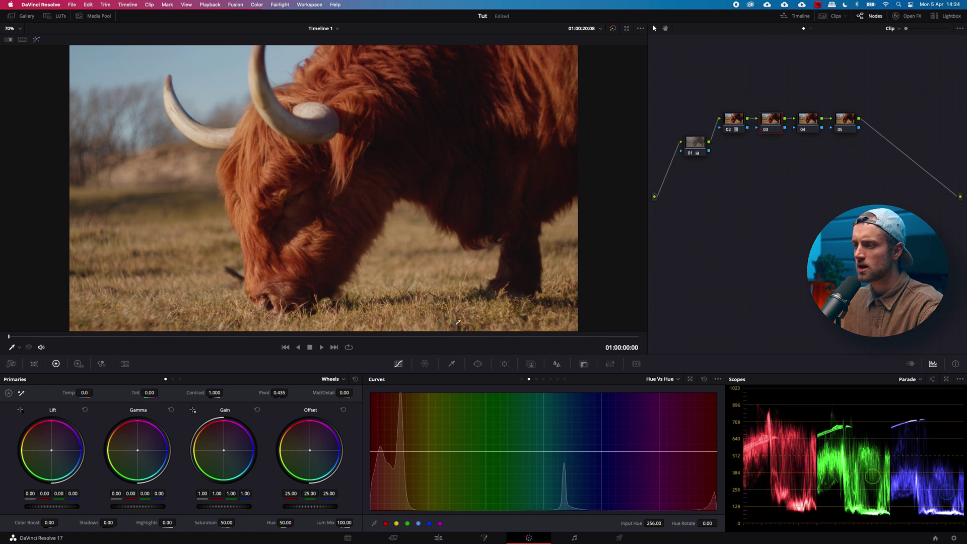
# Step: Show the Custom curves, and look through the RGB and Hue Saturation curves of Lumetri Color in Premiere Pro
pyautogui.click(522, 379)
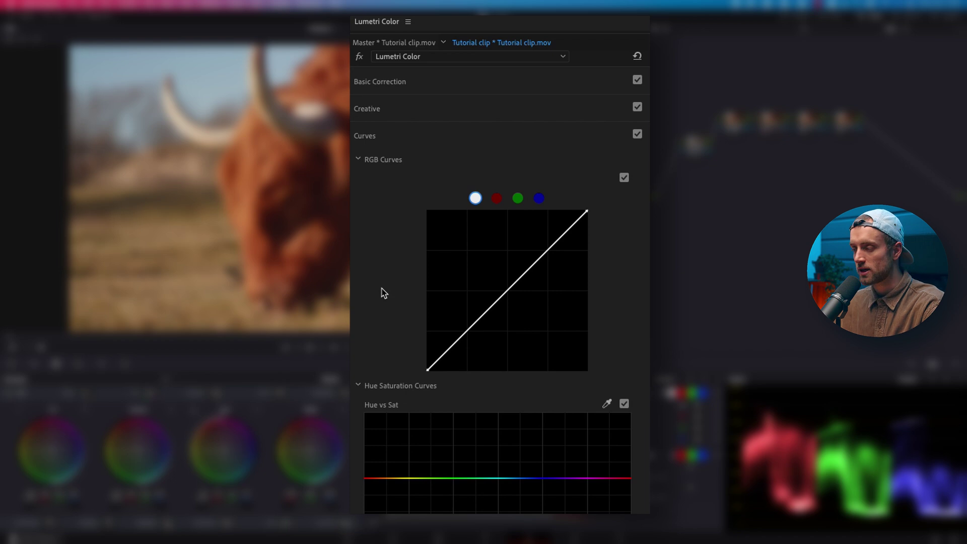
pyautogui.scroll(-2, 382, 292)
pyautogui.scroll(-6, 383, 295)
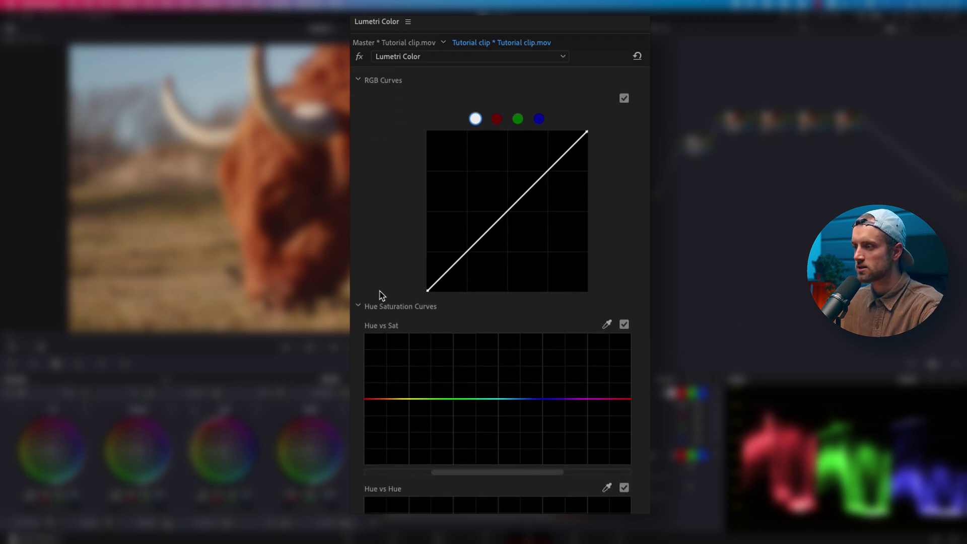
pyautogui.scroll(-2, 382, 296)
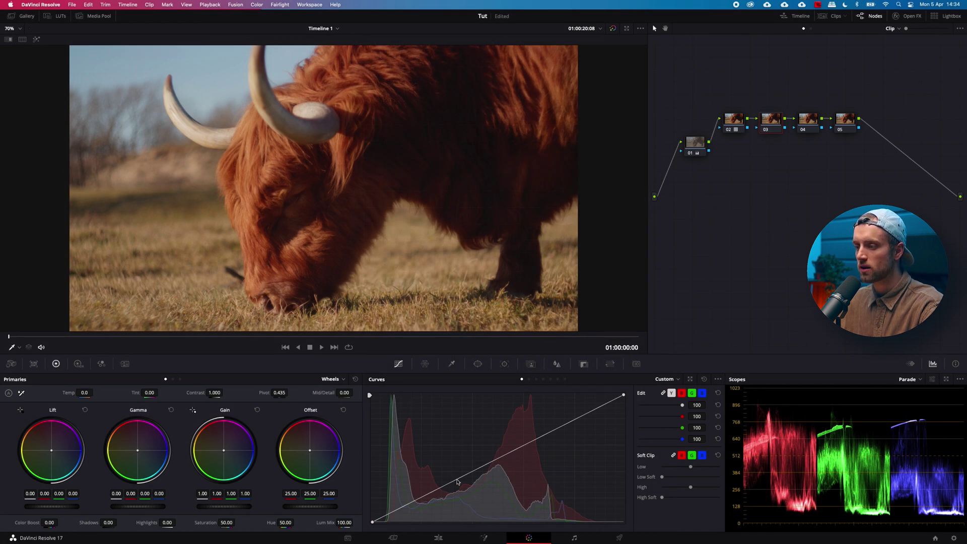
# Step: Try a contrast S-curve with lowered shadows and raised highlights on node 03's custom curve in DaVinci Resolve, and reset it
pyautogui.moveTo(457, 482); pyautogui.dragTo(438, 503)
pyautogui.moveTo(561, 433); pyautogui.dragTo(563, 419)
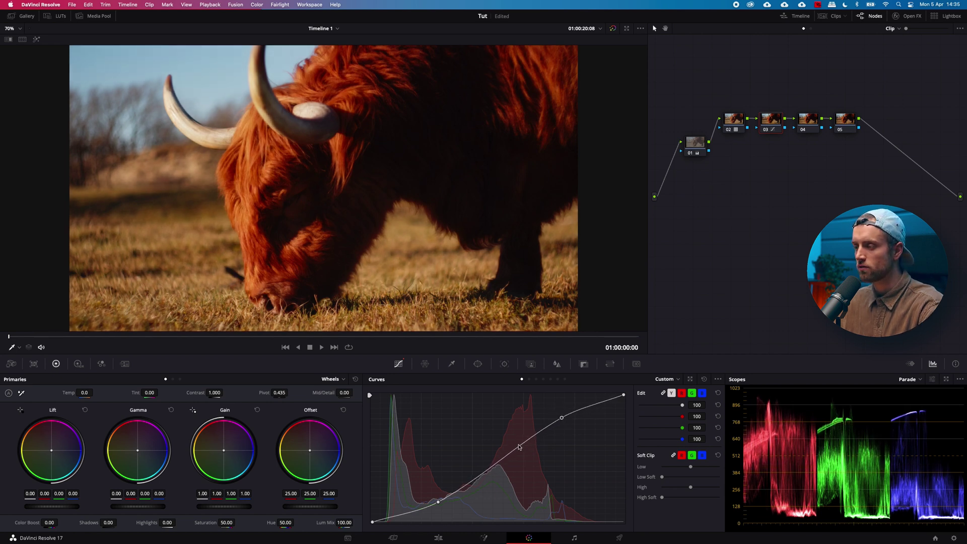
pyautogui.hotkey('shift', 'Home')
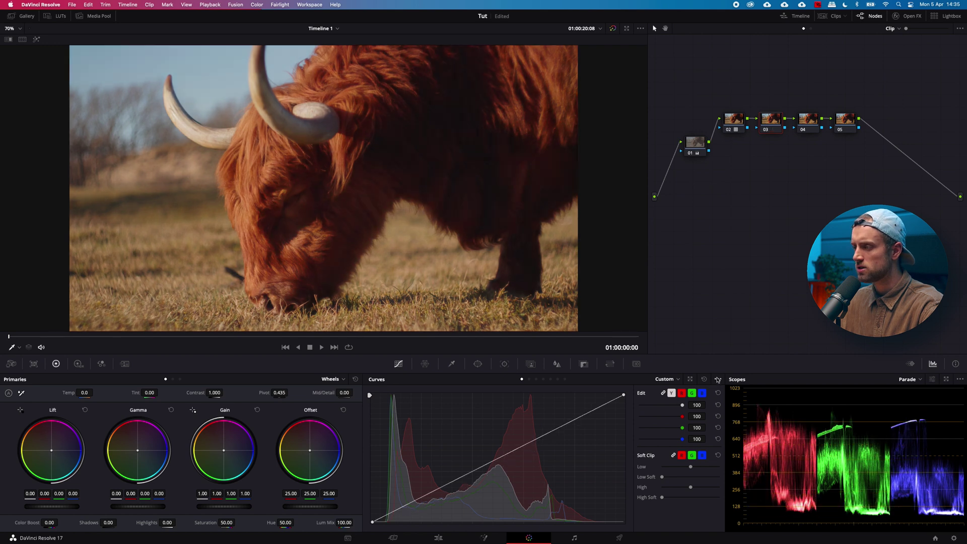
# Step: Try shaping node 03's custom curve with spline handles, lifting the highlights and deepening the shadows, and reset the curve
pyautogui.click(719, 380)
pyautogui.click(656, 401)
pyautogui.click(540, 437)
pyautogui.moveTo(541, 443); pyautogui.dragTo(537, 396)
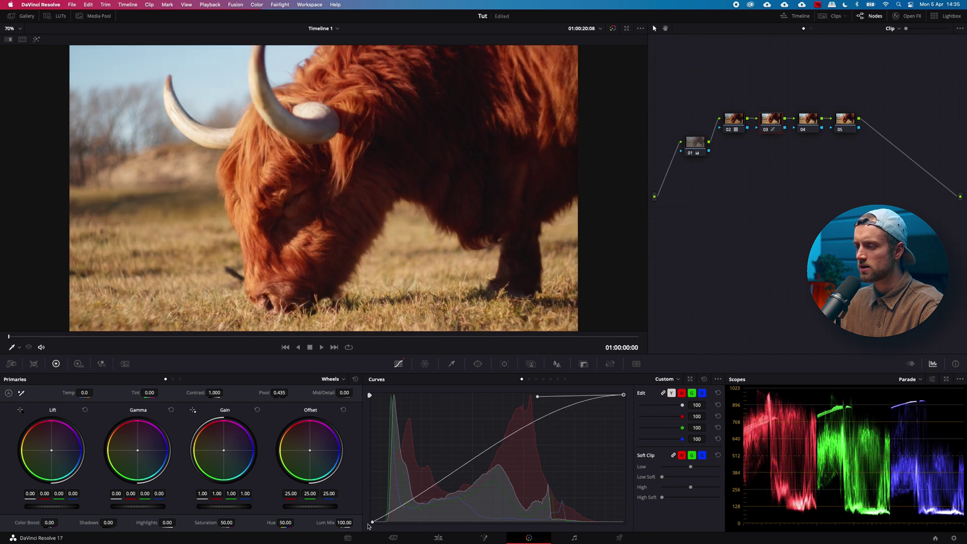
pyautogui.moveTo(368, 526); pyautogui.dragTo(418, 522)
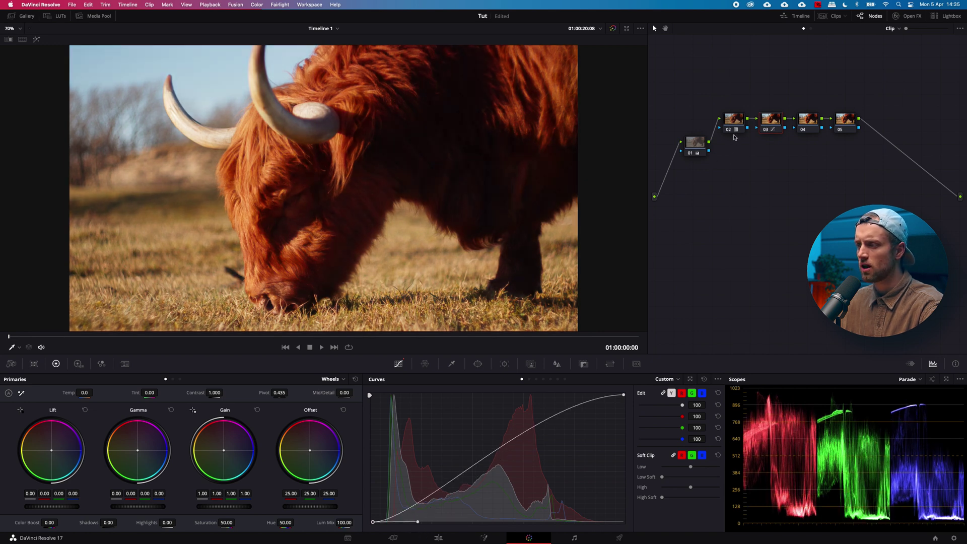
pyautogui.click(704, 380)
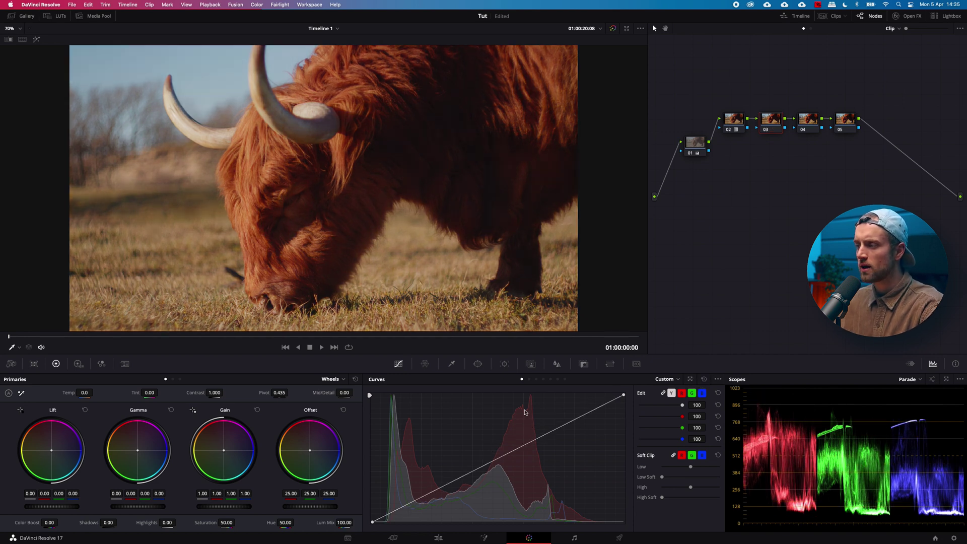
# Step: Look through the other curve types, from Hue Vs Hue, Hue Vs Sat and Hue Vs Lum to Lum Vs Sat and Sat Vs Sat
pyautogui.click(529, 379)
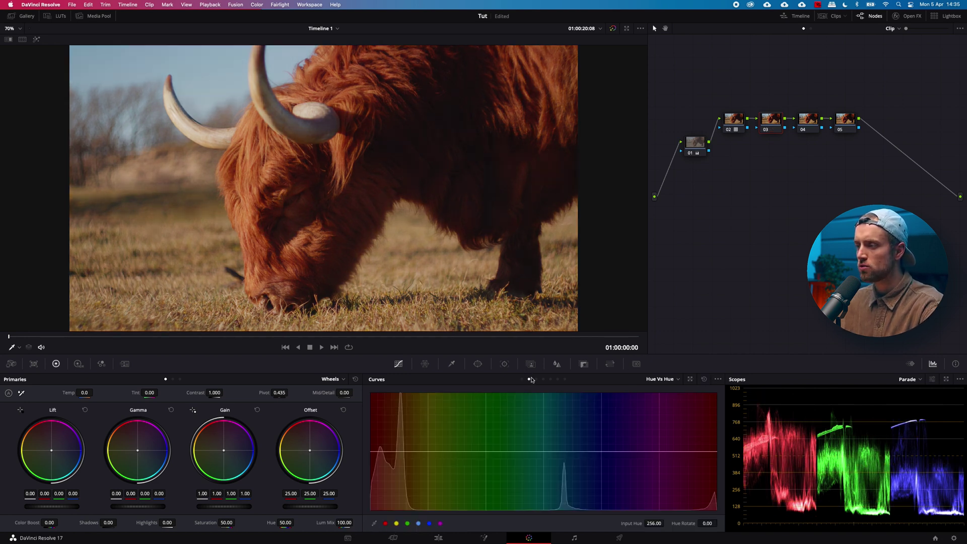
pyautogui.click(537, 379)
pyautogui.click(543, 380)
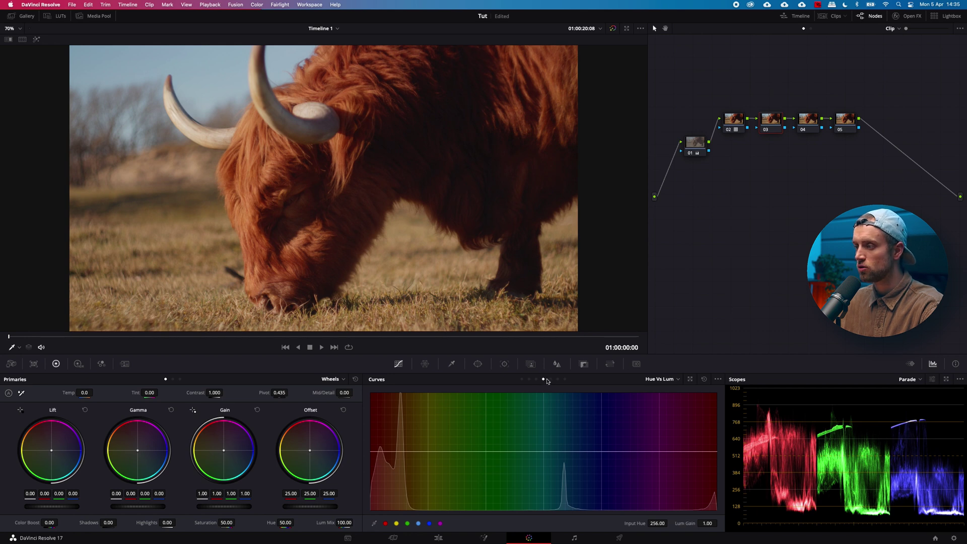
pyautogui.click(552, 379)
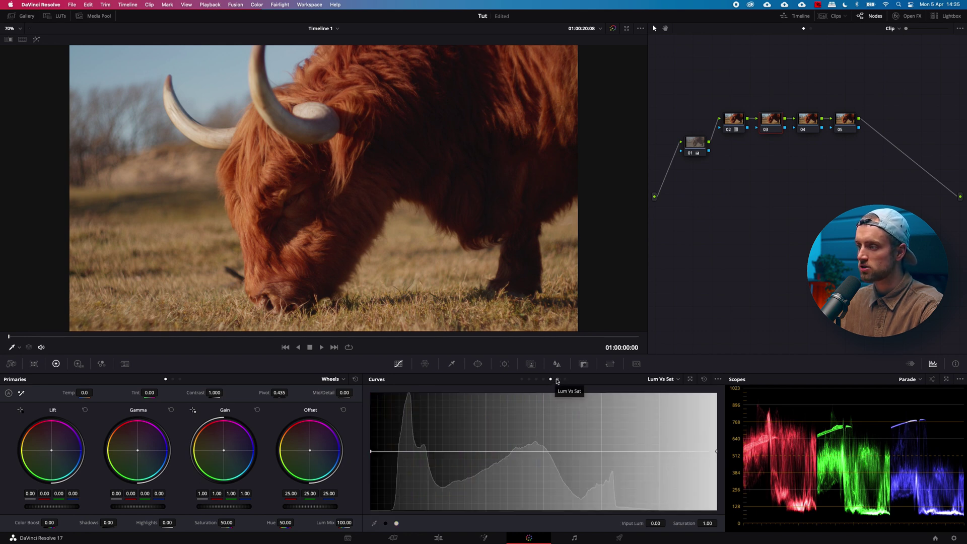
pyautogui.click(558, 379)
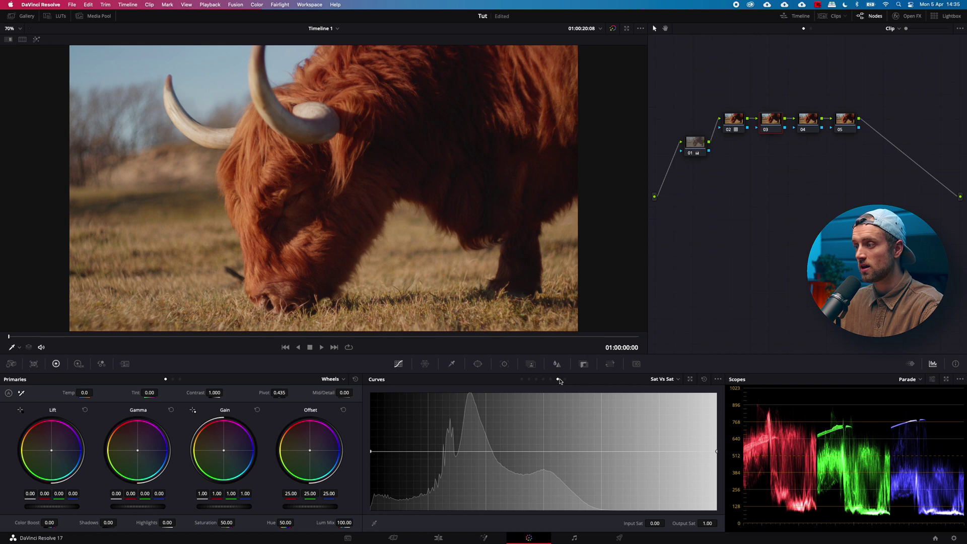
pyautogui.click(565, 379)
# Step: Try a hue rotation of 24.73 in the green range of node 03's Hue Vs Hue curve, and undo it
pyautogui.click(529, 379)
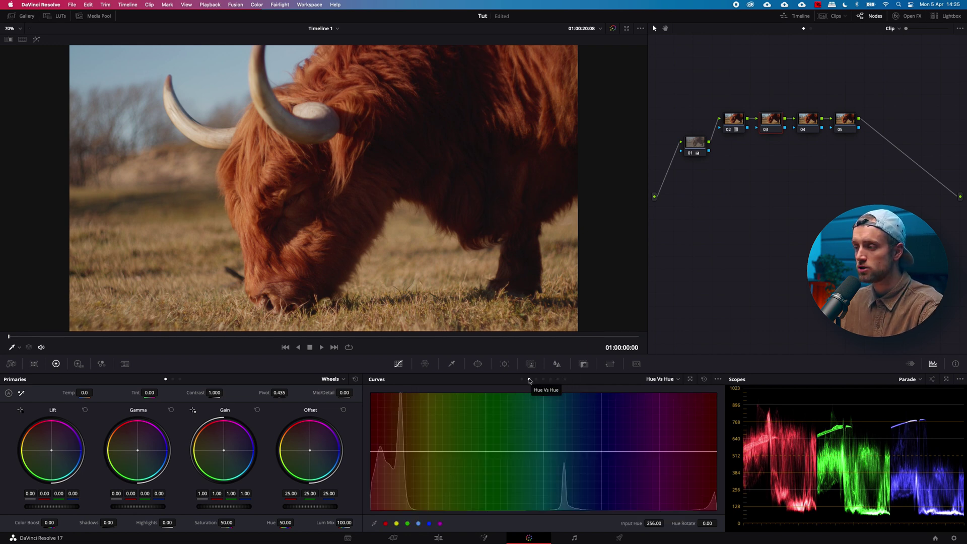
pyautogui.moveTo(460, 452)
pyautogui.mouseDown()
pyautogui.moveTo(460, 439)
pyautogui.moveTo(455, 462)
pyautogui.moveTo(457, 424)
pyautogui.moveTo(456, 451)
pyautogui.moveTo(474, 444)
pyautogui.mouseUp()
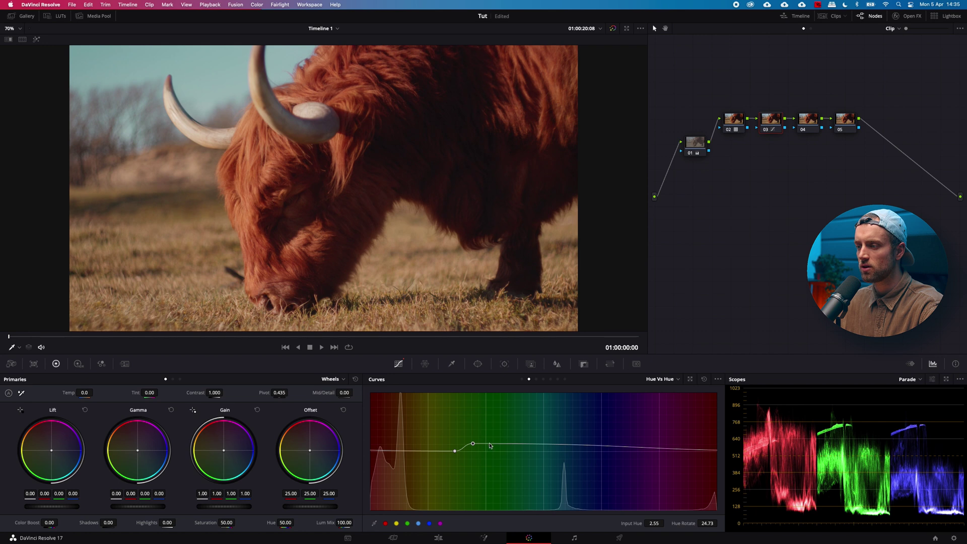
pyautogui.hotkey('ctrl', 'z')
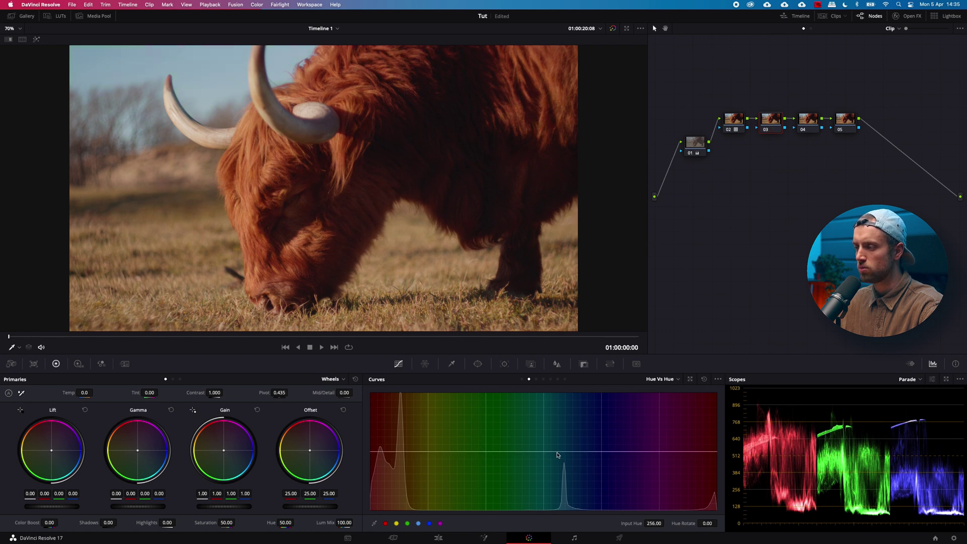
# Step: Try rotating the sky's blue hue by -123.64 between two anchor points on the Hue Vs Hue curve, and undo it
pyautogui.moveTo(566, 455); pyautogui.dragTo(561, 487)
pyautogui.press('super+z')
pyautogui.press('super+z')
pyautogui.press('super+z')
pyautogui.press('super+z')
pyautogui.press('super+z')
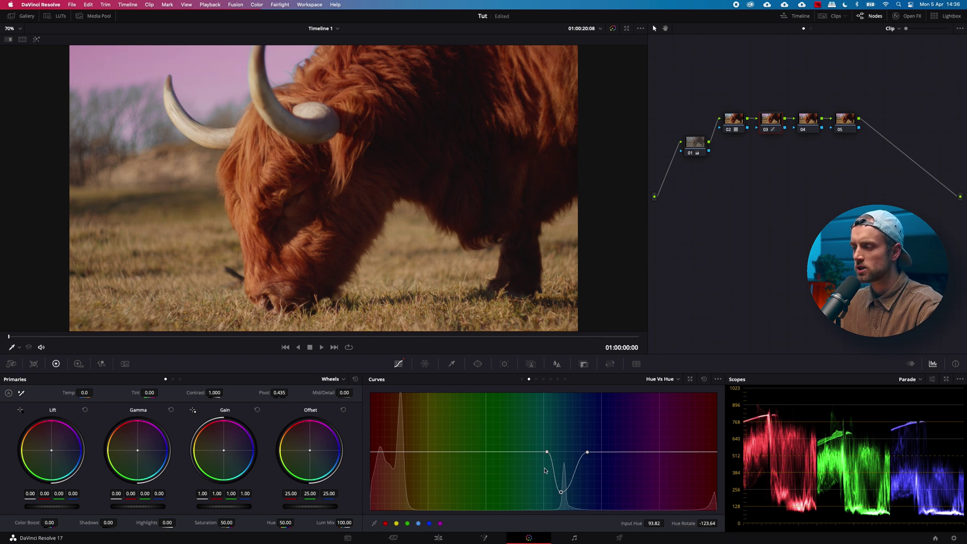
# Step: Raise the sky blue's saturation to 1.80 between two anchor points on node 03's Hue Vs Sat curve
pyautogui.click(535, 379)
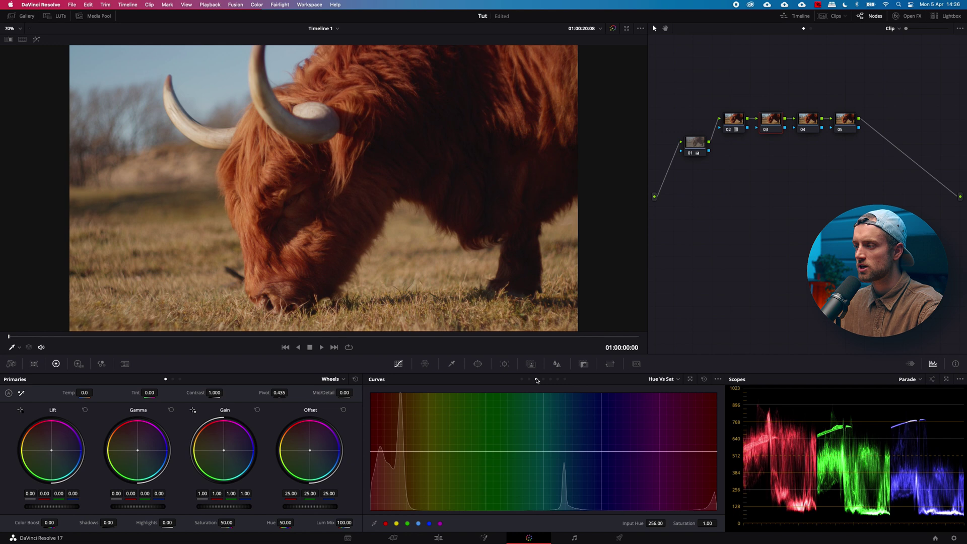
pyautogui.click(548, 452)
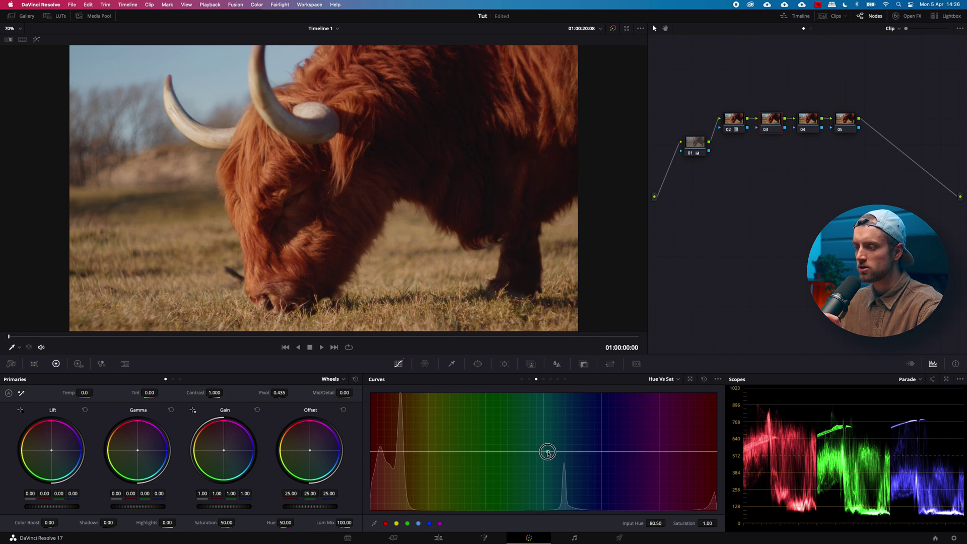
pyautogui.click(595, 452)
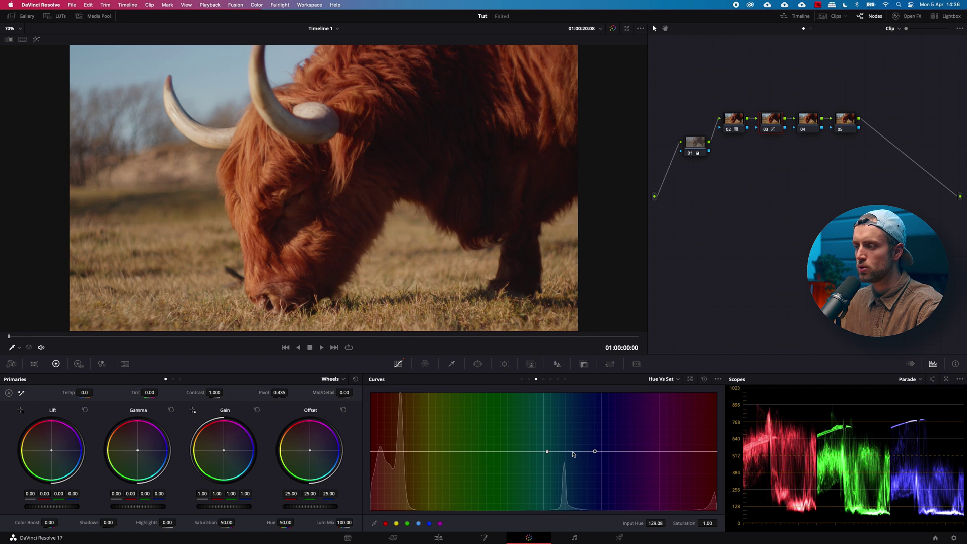
pyautogui.moveTo(573, 453); pyautogui.dragTo(569, 405)
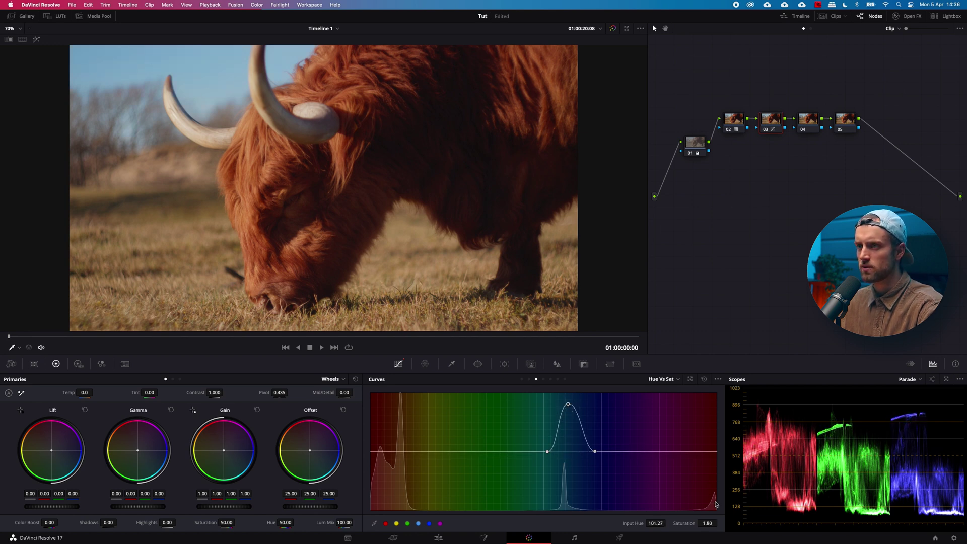
# Step: Compare the image with node 03 disabled and enabled, and reset the node's Hue Vs Sat curve
pyautogui.hotkey('ctrl', 'd')
pyautogui.hotkey('ctrl', 'd')
pyautogui.hotkey('ctrl', 'd')
pyautogui.hotkey('ctrl', 'd')
pyautogui.hotkey('ctrl', 'd')
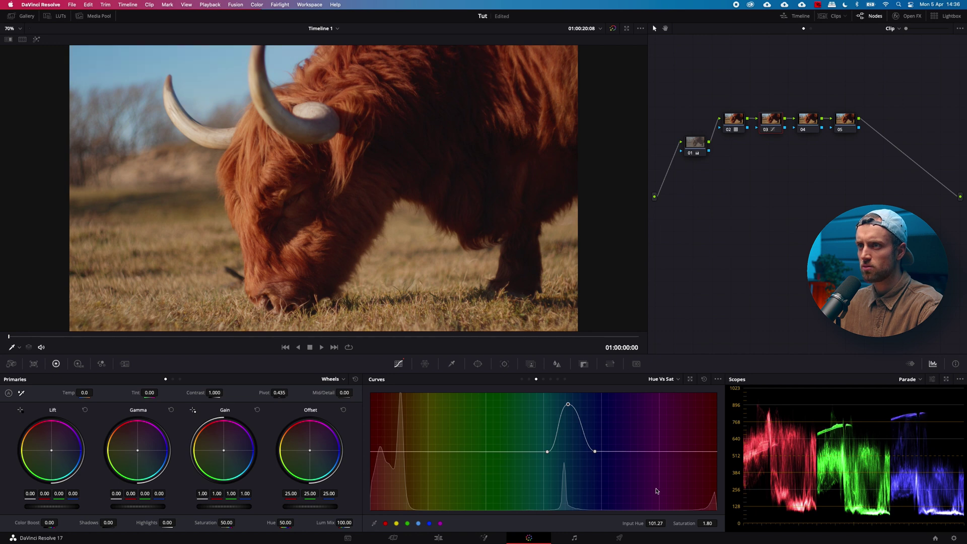
pyautogui.hotkey('ctrl', 'd')
pyautogui.hotkey('ctrl', 'd')
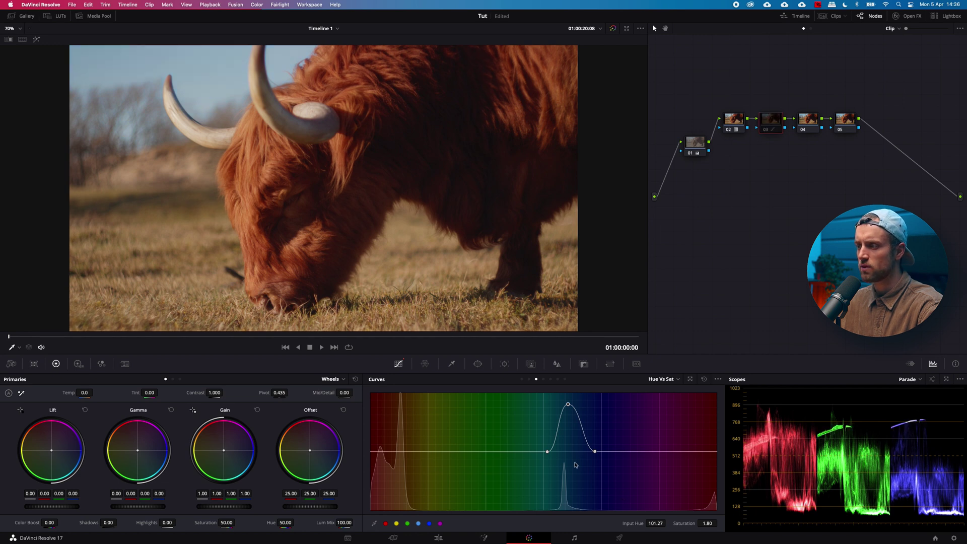
pyautogui.hotkey('shift', 'Home')
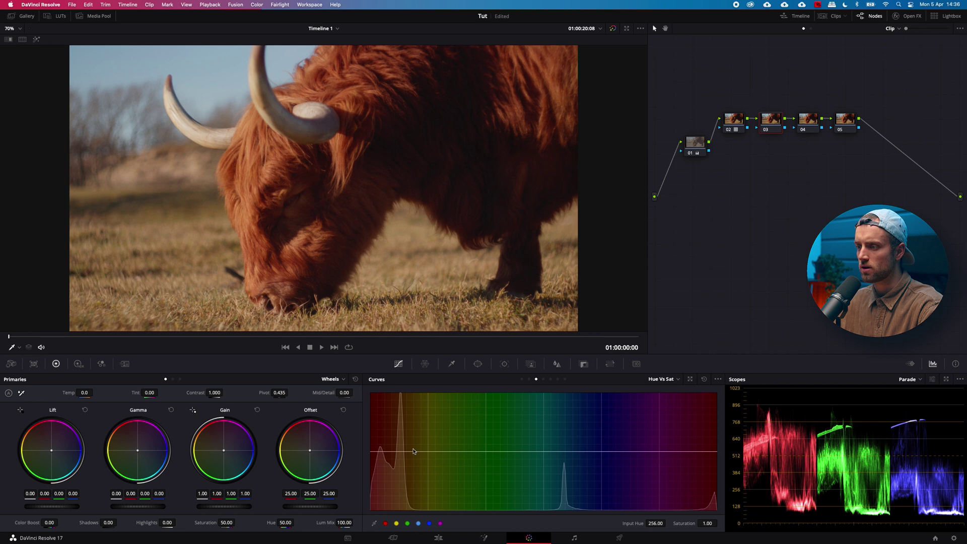
# Step: Raise the orange range's saturation to 1.78 on node 03's Hue Vs Sat curve, and toggle the node to compare, leaving it disabled
pyautogui.click(437, 452)
pyautogui.click(371, 452)
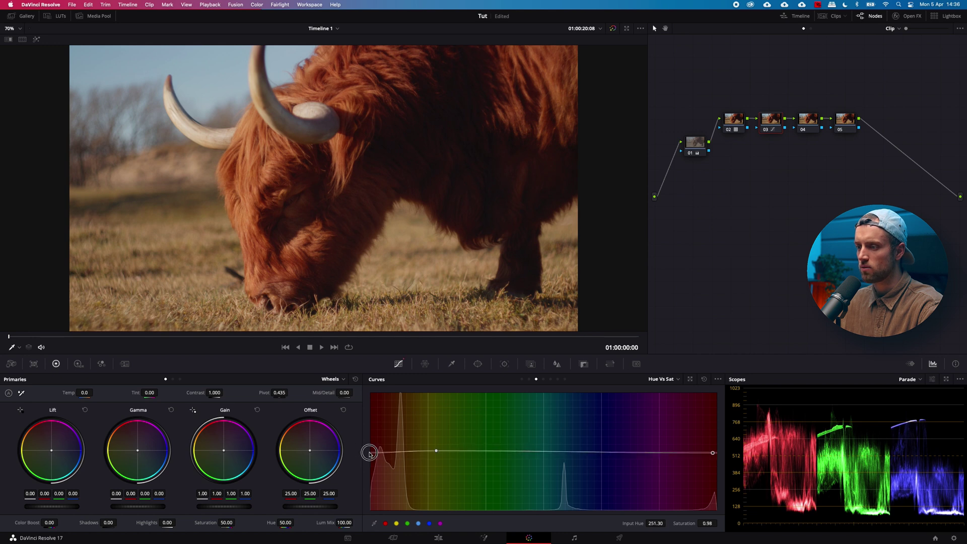
pyautogui.moveTo(402, 452); pyautogui.dragTo(407, 406)
pyautogui.hotkey('ctrl', 'd')
pyautogui.hotkey('ctrl', 'd')
pyautogui.hotkey('ctrl', 'd')
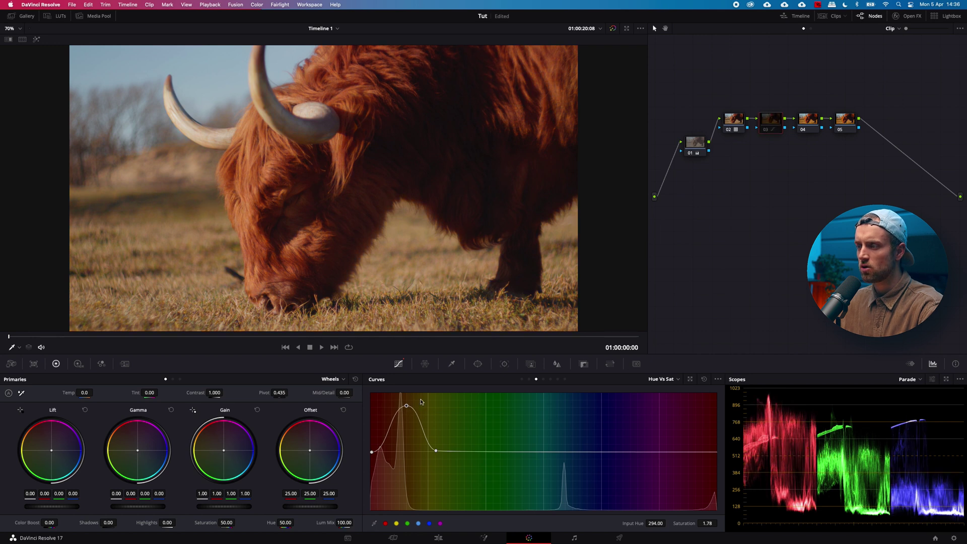
# Step: Raise the sky blue's luminance on node 03's Hue Vs Lum curve, anchor hue 57.39 at Lum Gain 0.95, and enable the node
pyautogui.click(544, 380)
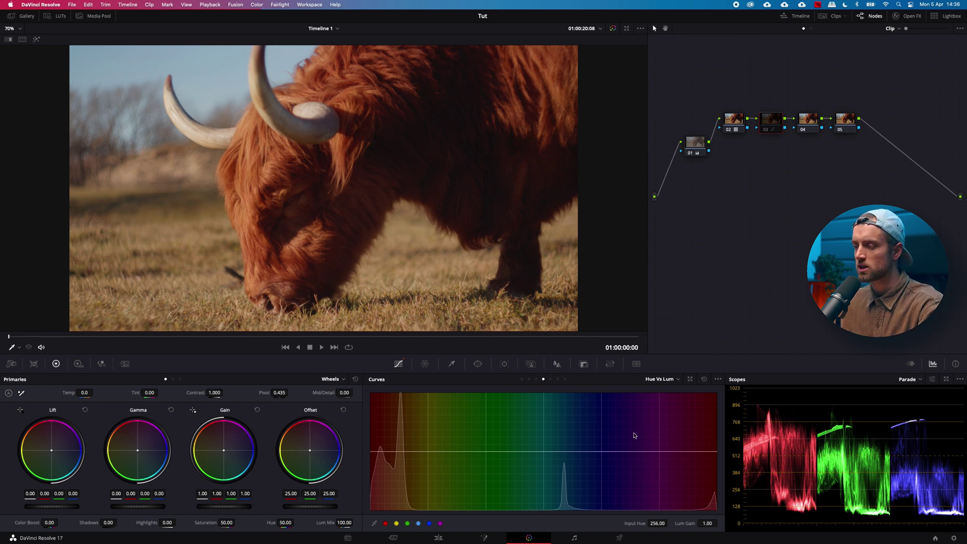
pyautogui.moveTo(570, 456)
pyautogui.mouseDown()
pyautogui.moveTo(570, 417)
pyautogui.moveTo(582, 448)
pyautogui.mouseUp()
pyautogui.moveTo(532, 416); pyautogui.dragTo(526, 454)
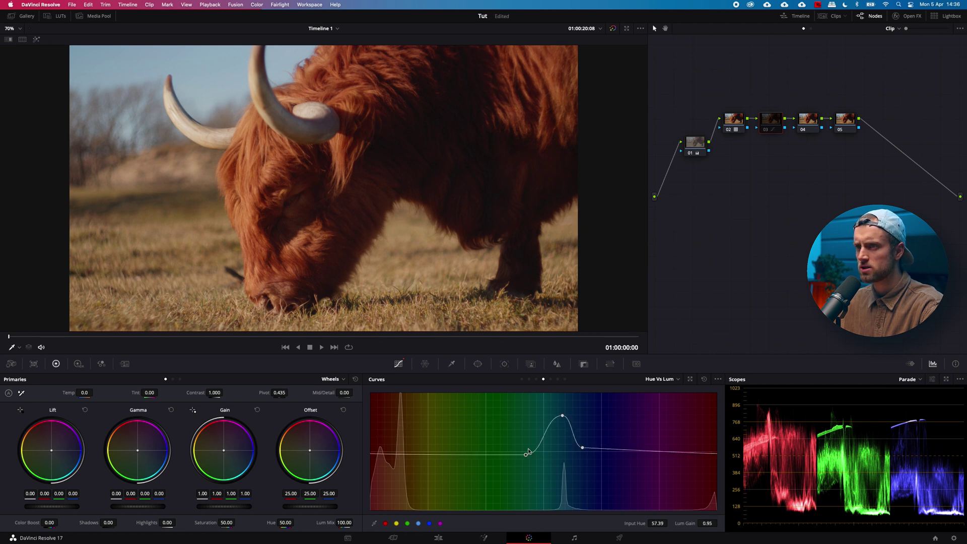
pyautogui.hotkey('ctrl', 'd')
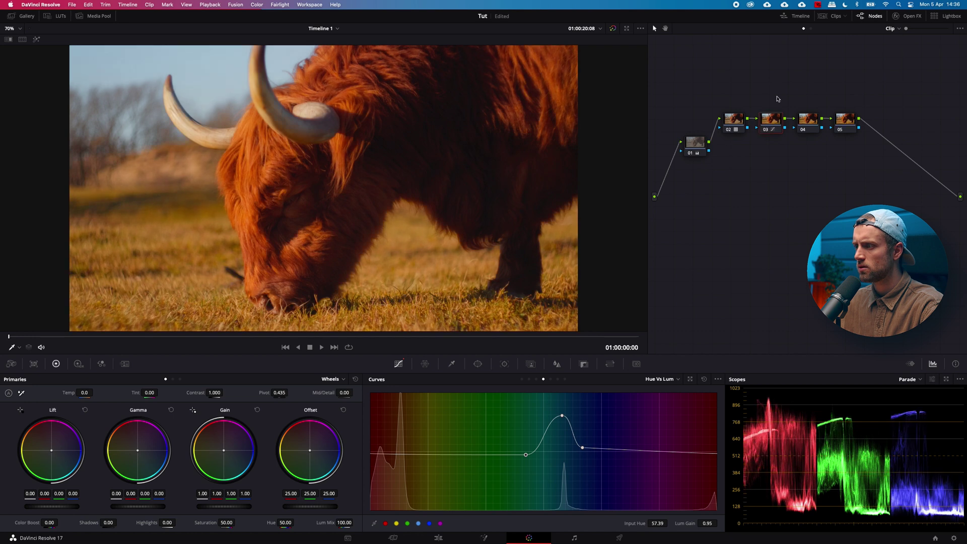
# Step: Try raising the saturation to 1.27 at input hue 345.71 on node 03's Hue Vs Sat curve, and reset that curve
pyautogui.click(536, 379)
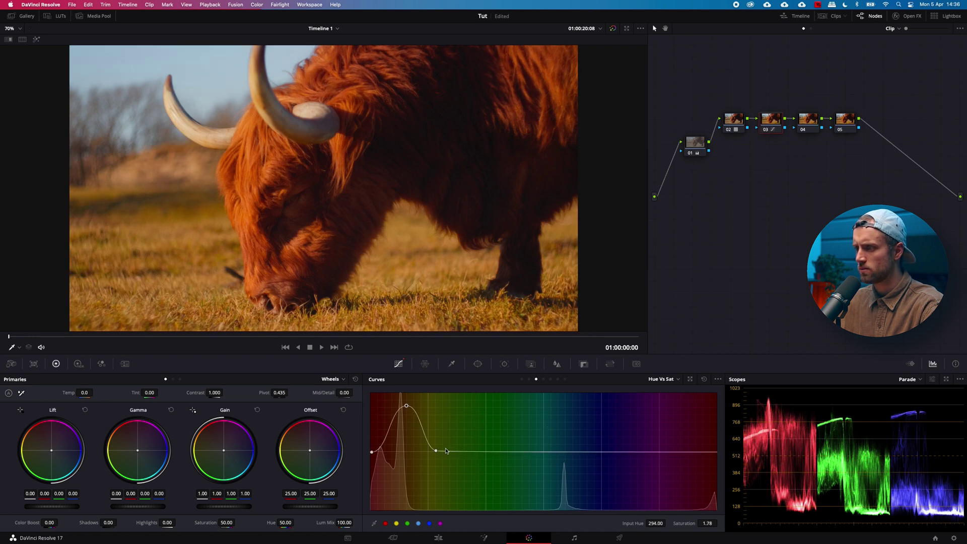
pyautogui.click(457, 436)
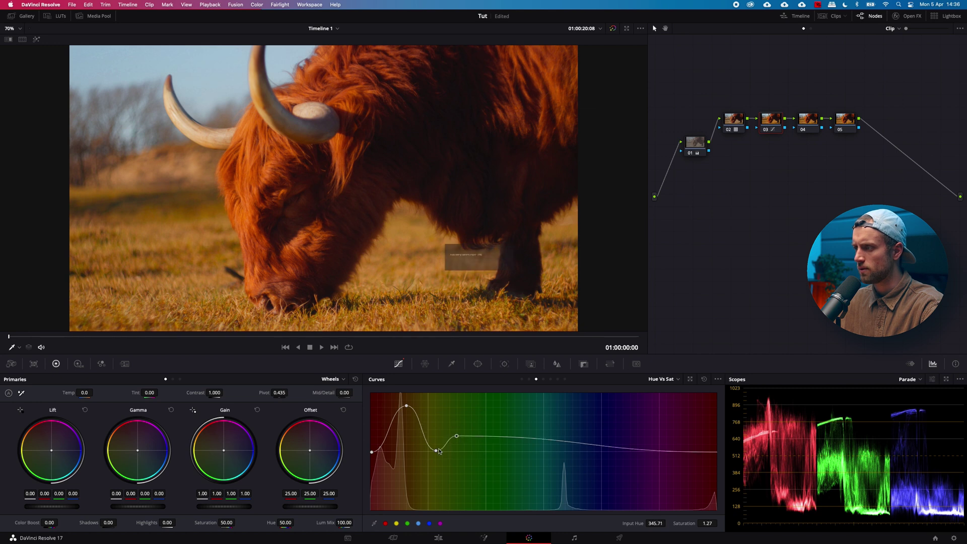
pyautogui.click(705, 379)
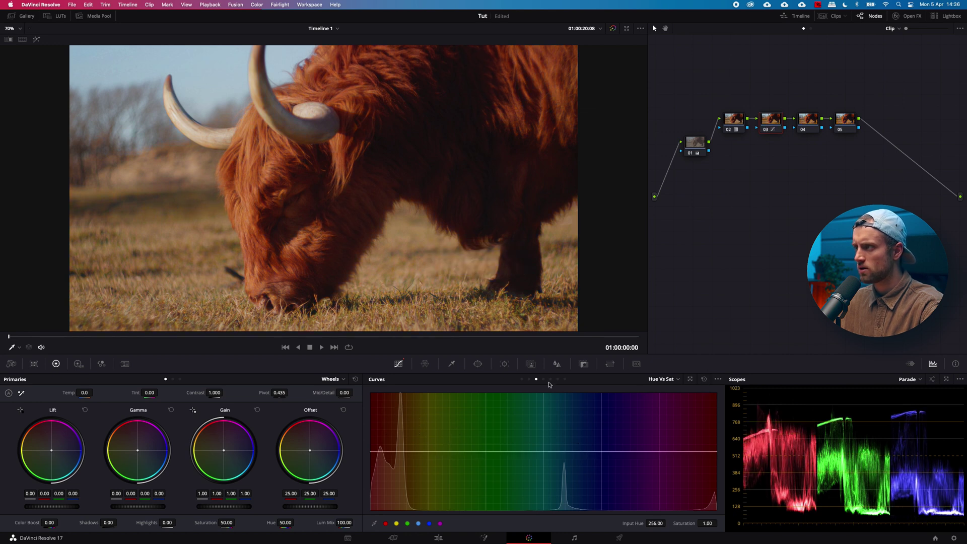
# Step: Disable node 03 to compare its Hue Vs Lum adjustment, and reset all of the node's grading
pyautogui.click(544, 380)
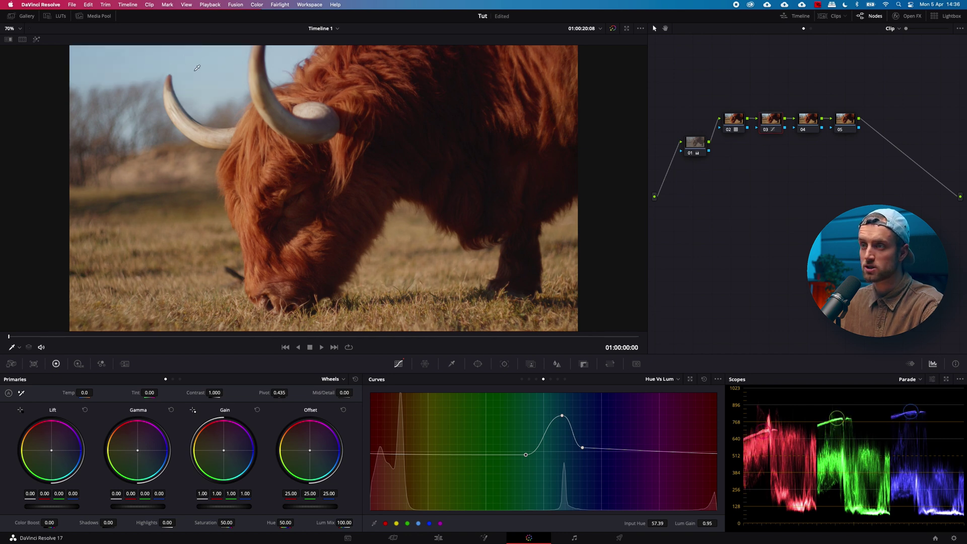
pyautogui.press('super+d')
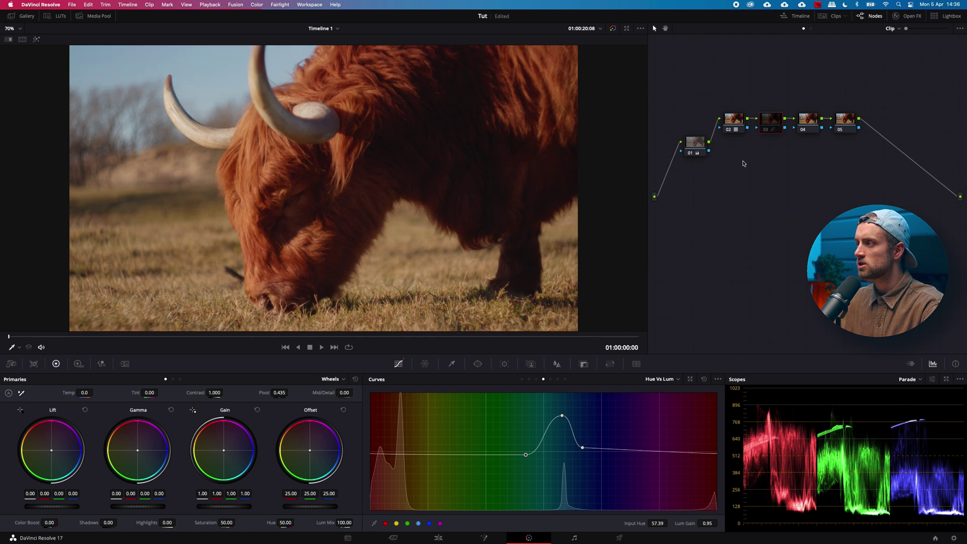
pyautogui.rightClick(771, 119)
pyautogui.click(782, 124)
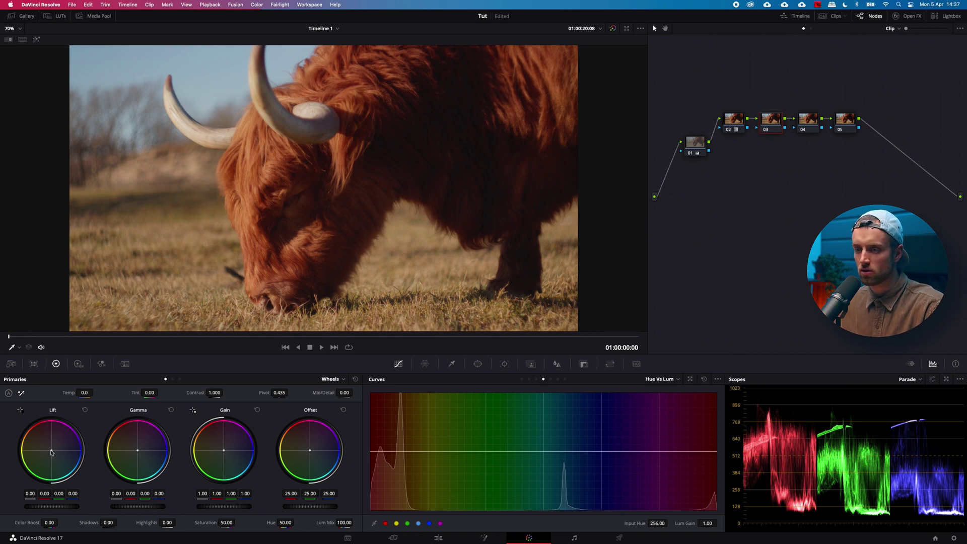
# Step: Try tinting node 03's Lift strongly toward blue, and undo the tint
pyautogui.moveTo(53, 453); pyautogui.dragTo(514, 239)
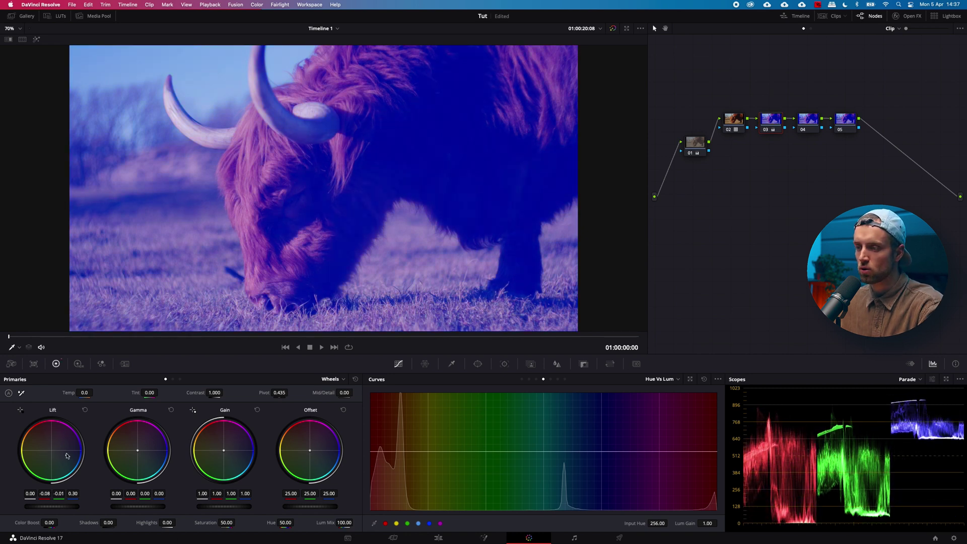
pyautogui.press('super+z')
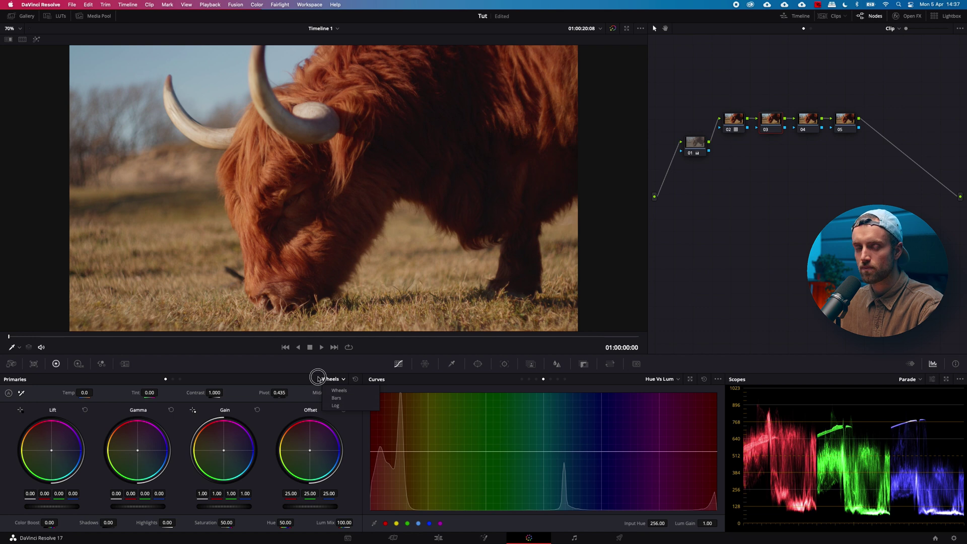
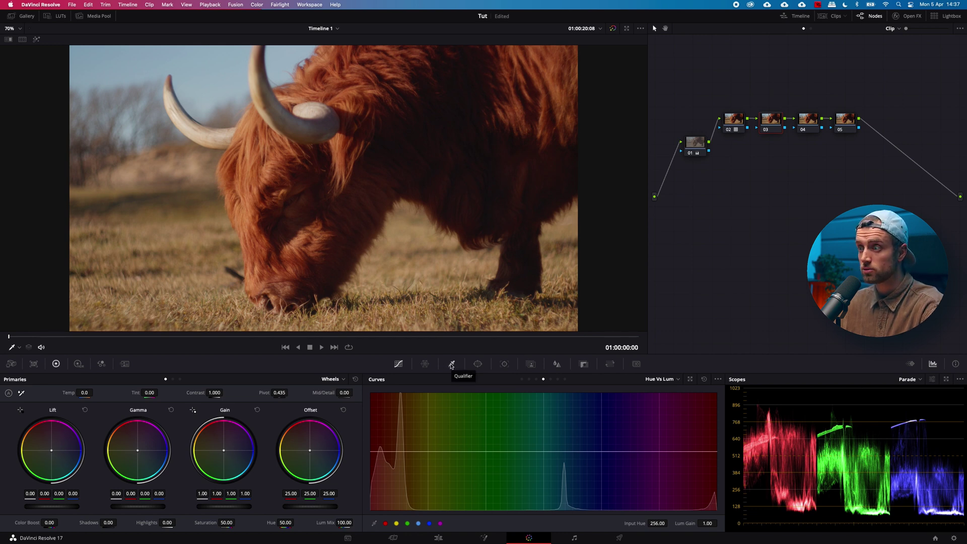
# Step: Key the dark tones in node 03's Qualifier using only Luminance, with High 59.4, High Soft 15.1 and Blur Radius 22.3, checking the highlighted selection
pyautogui.click(451, 365)
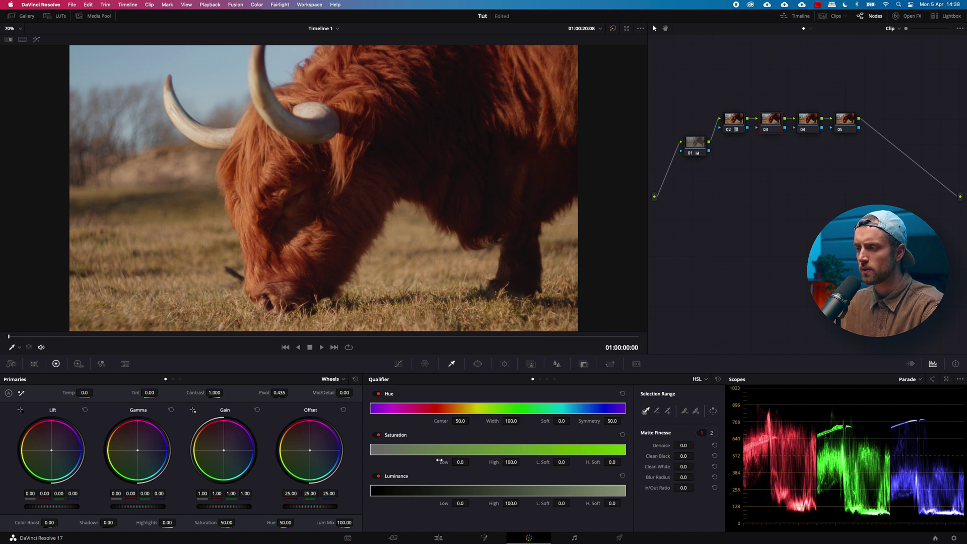
pyautogui.click(379, 395)
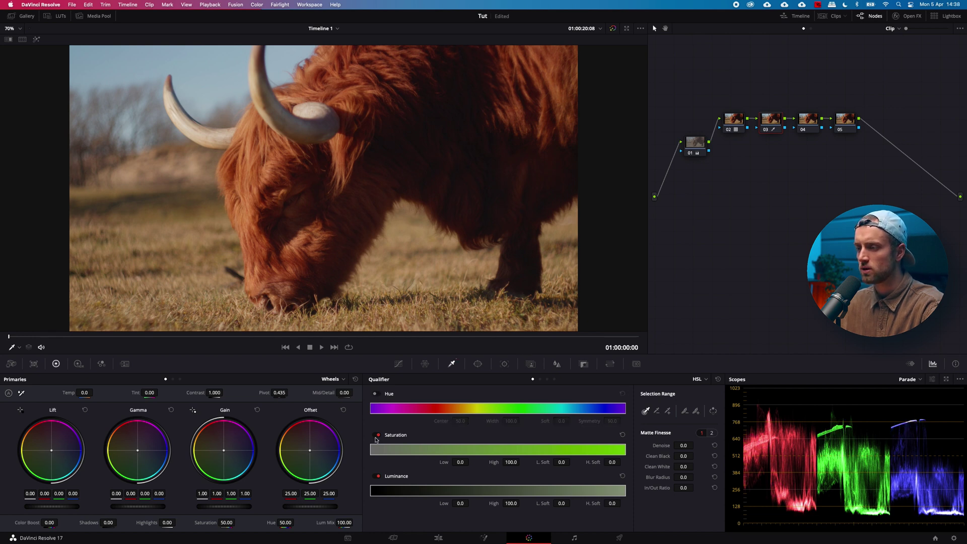
pyautogui.click(379, 436)
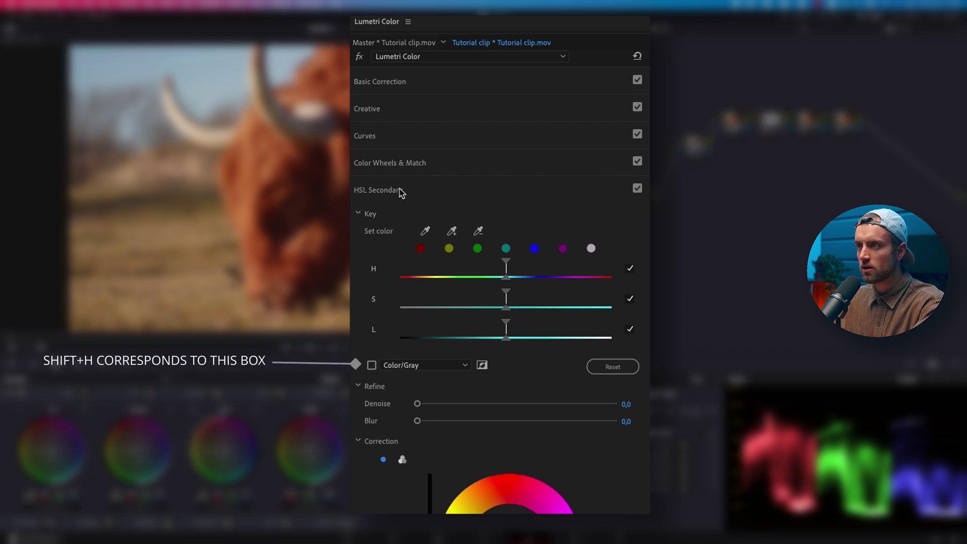
pyautogui.hotkey('shift', 'h')
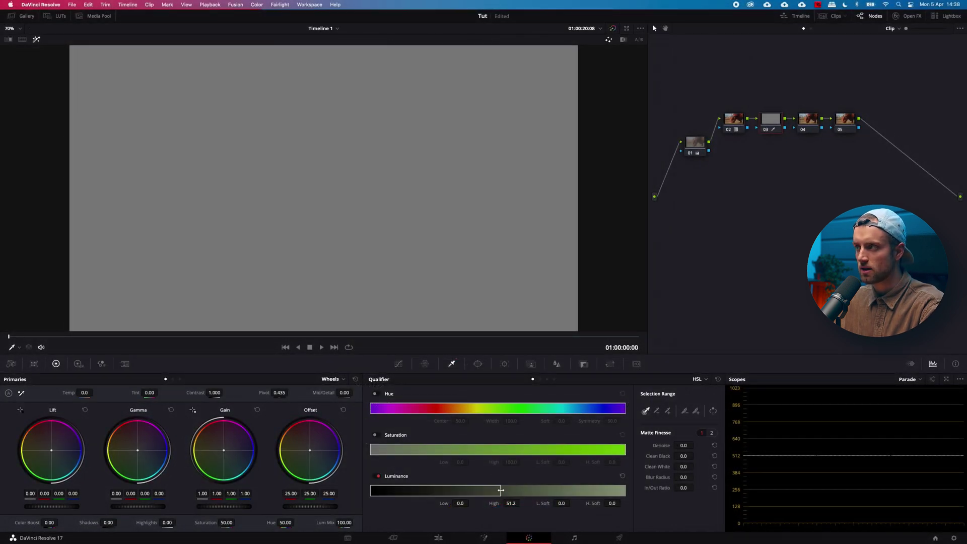
pyautogui.moveTo(501, 490); pyautogui.dragTo(522, 492)
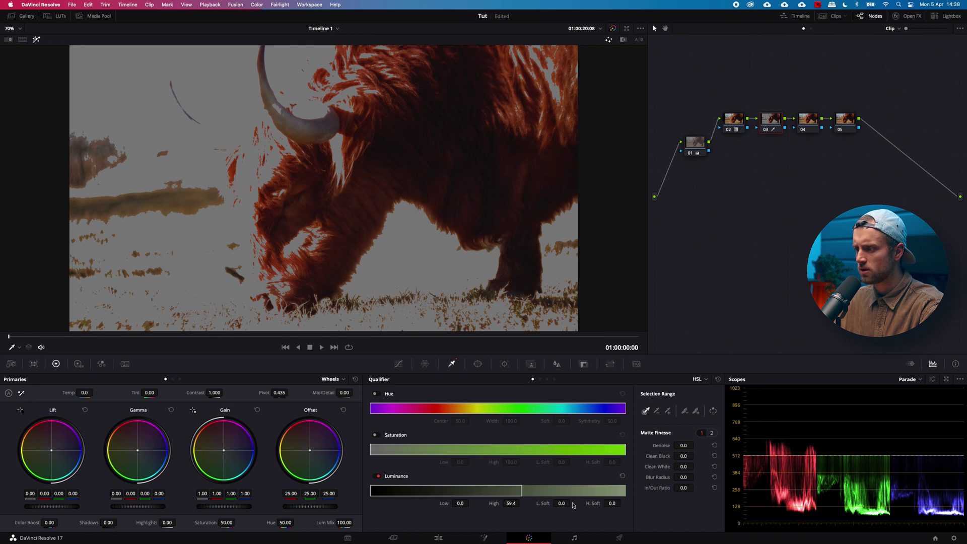
pyautogui.moveTo(613, 504); pyautogui.dragTo(764, 481)
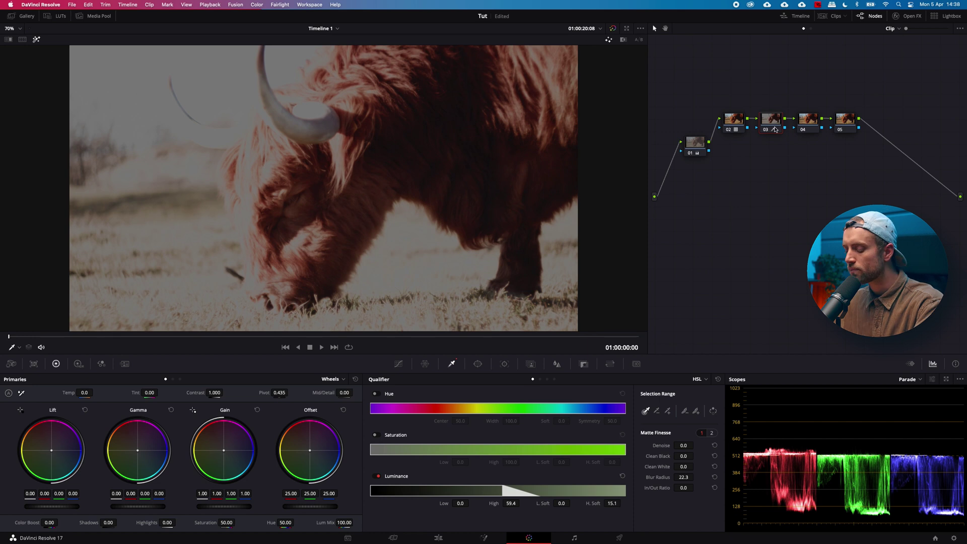
pyautogui.hotkey('shift', 'h')
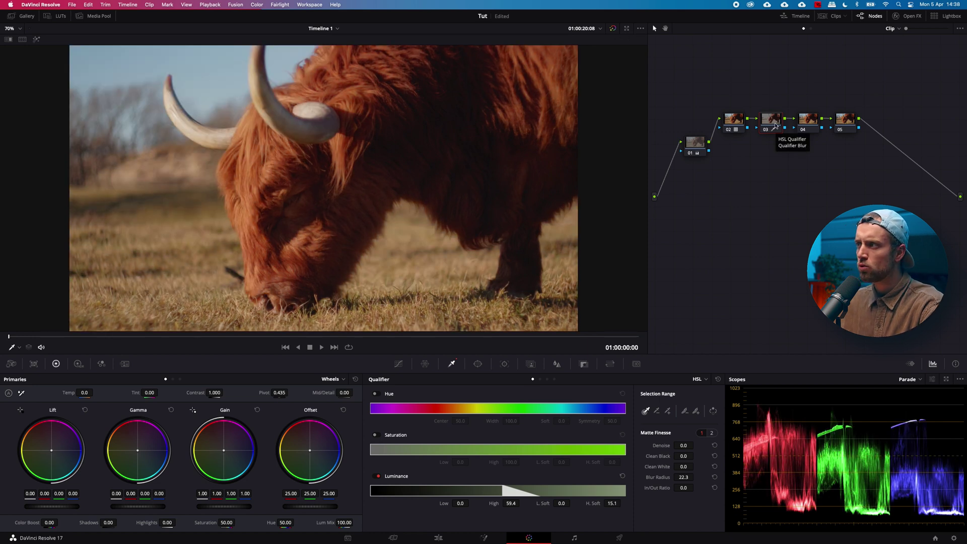
# Step: Narrow the shadow key to Luminance High 54.0 while viewing the highlighted selection, and return to the normal image
pyautogui.hotkey('shift', 'h')
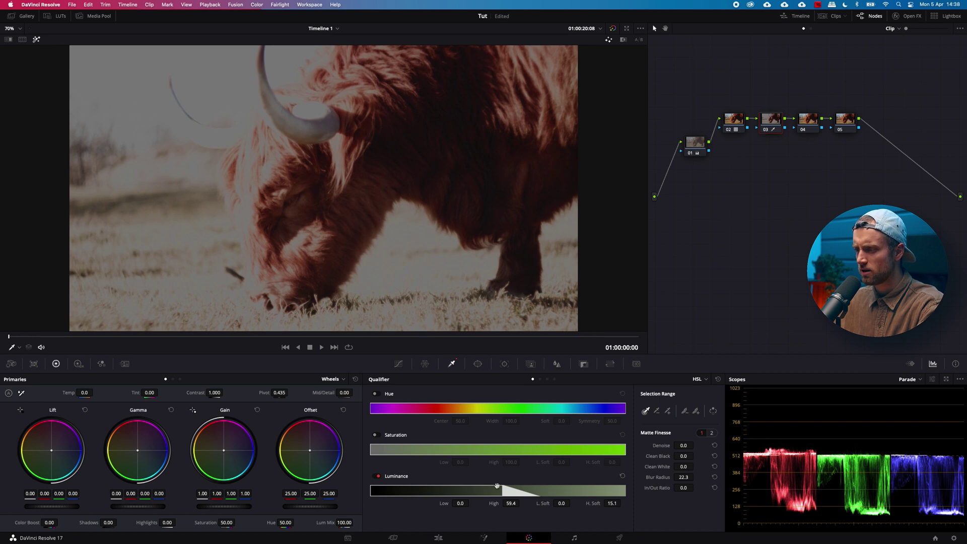
pyautogui.moveTo(504, 489); pyautogui.dragTo(489, 489)
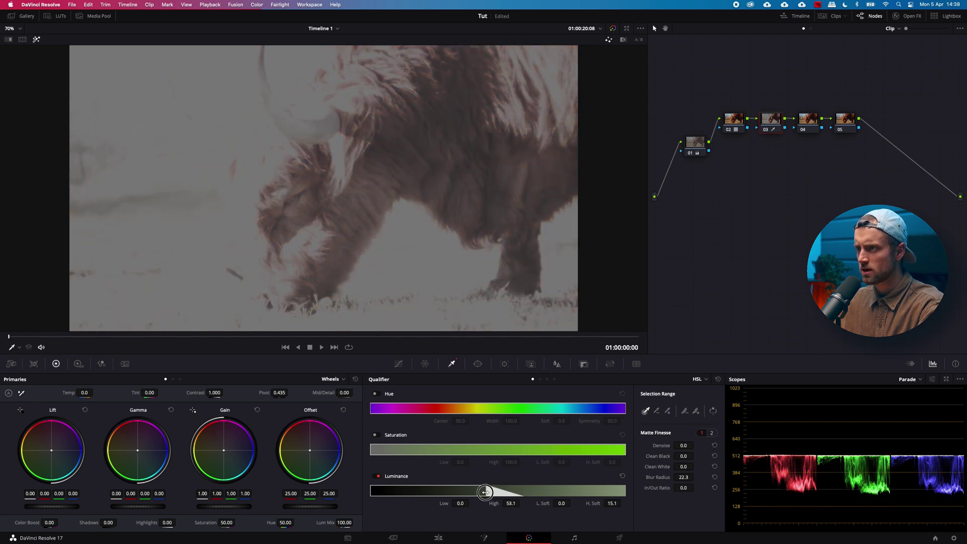
pyautogui.hotkey('shift', 'h')
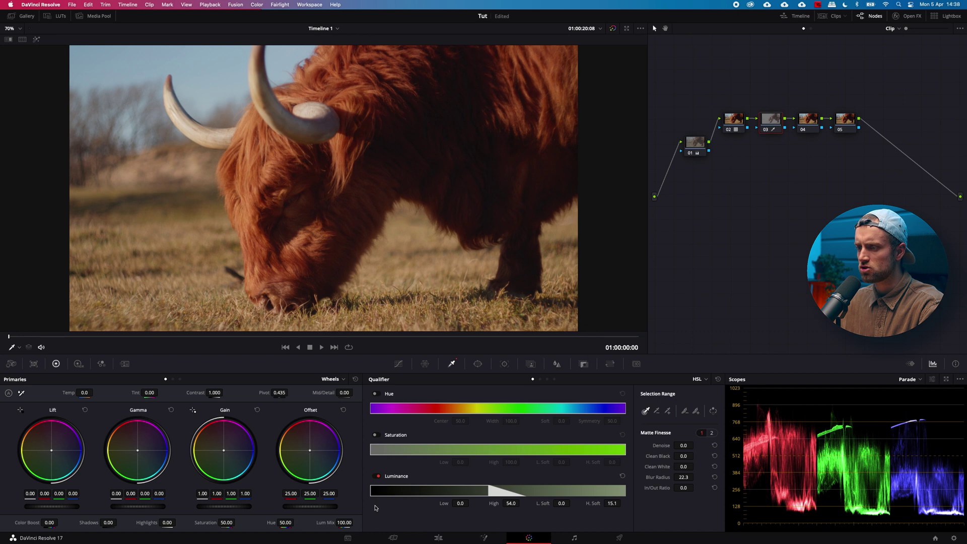
# Step: Try darkening the keyed shadows with an Offset of -7.05, and reset node 03's primary wheels and qualifier
pyautogui.moveTo(321, 509); pyautogui.dragTo(295, 509)
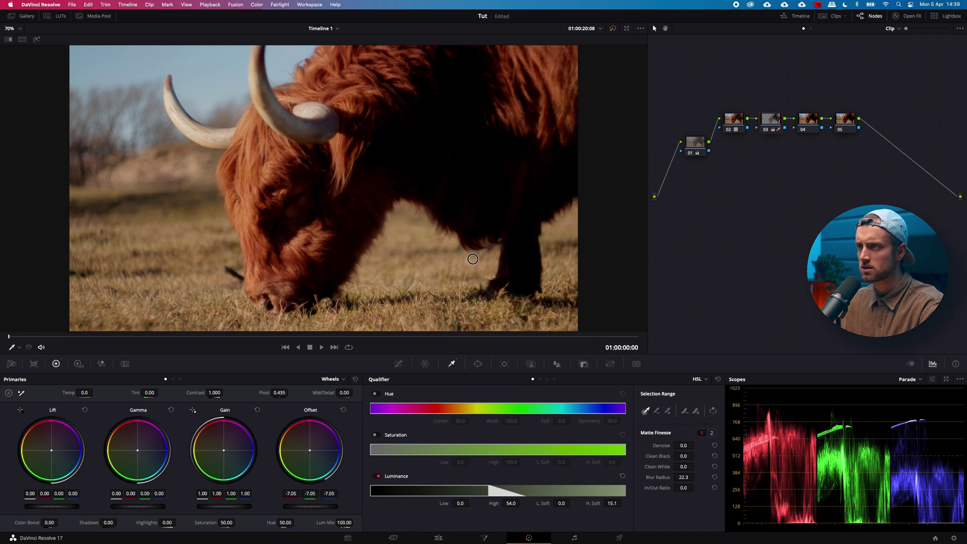
pyautogui.moveTo(381, 258); pyautogui.dragTo(487, 272)
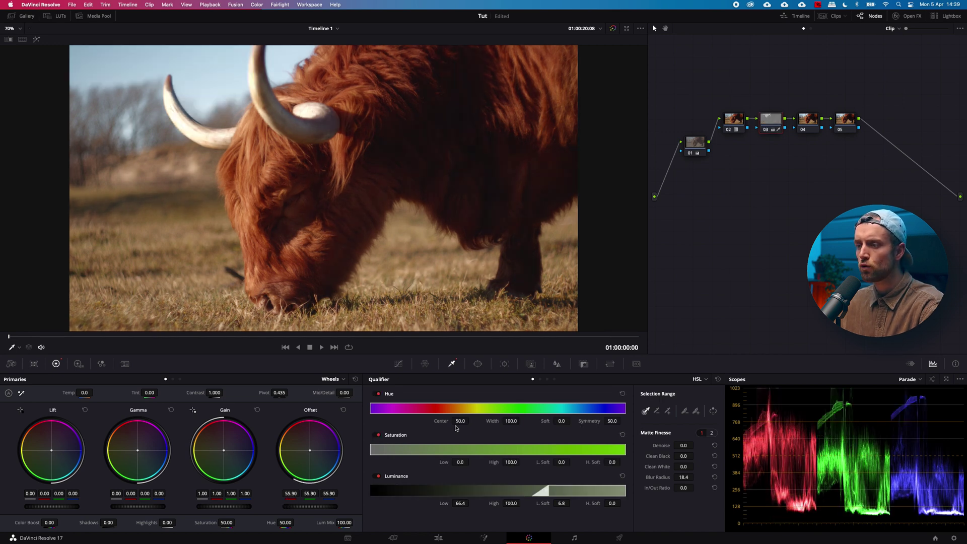
pyautogui.click(356, 379)
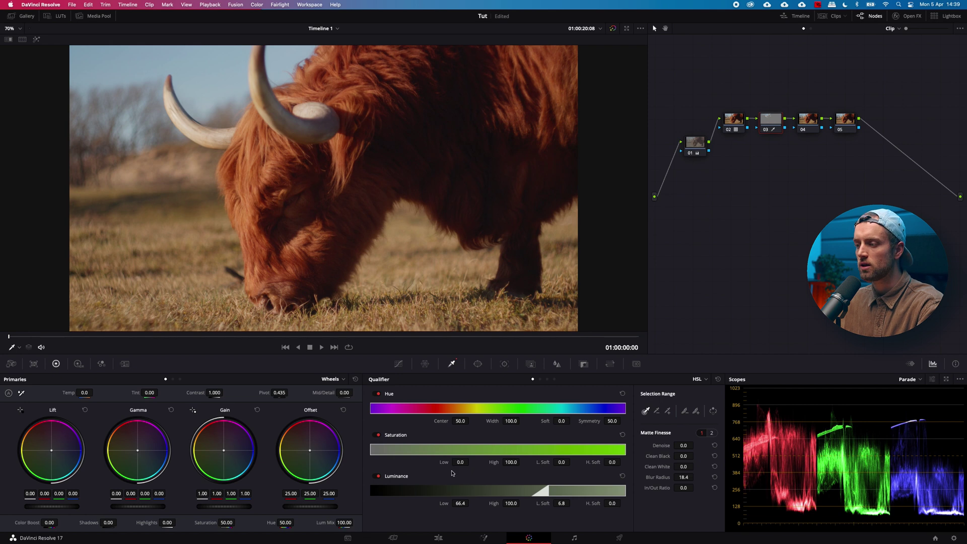
pyautogui.click(719, 379)
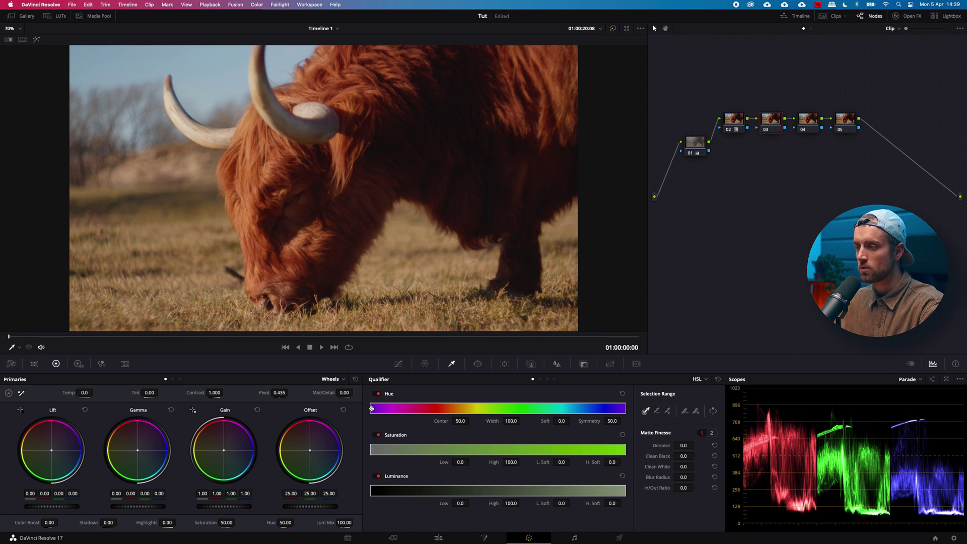
# Step: Limit the qualifier's hue range to orange with Center 33.5 and Width 6.7, and highlight the selection
pyautogui.moveTo(372, 409); pyautogui.dragTo(430, 408)
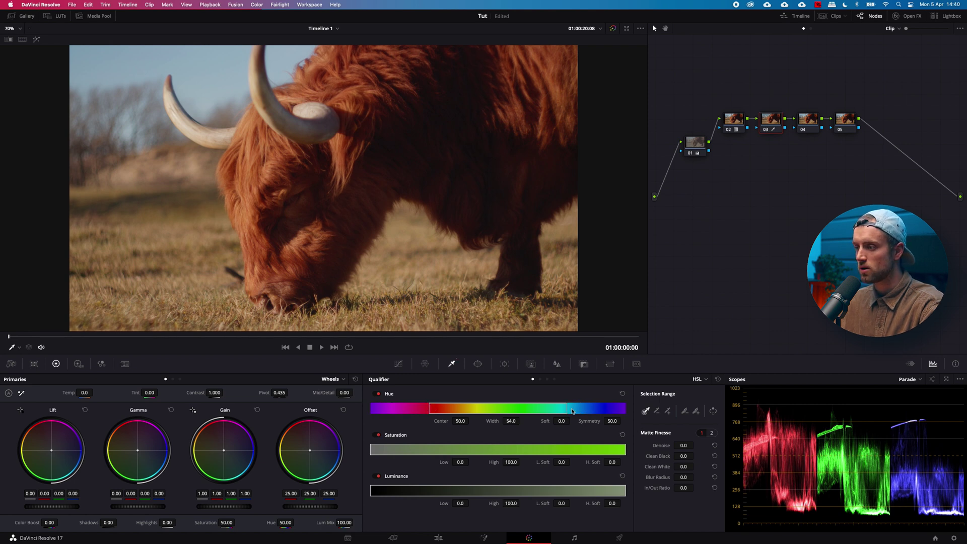
pyautogui.moveTo(566, 407); pyautogui.dragTo(463, 403)
pyautogui.hotkey('shift', 'h')
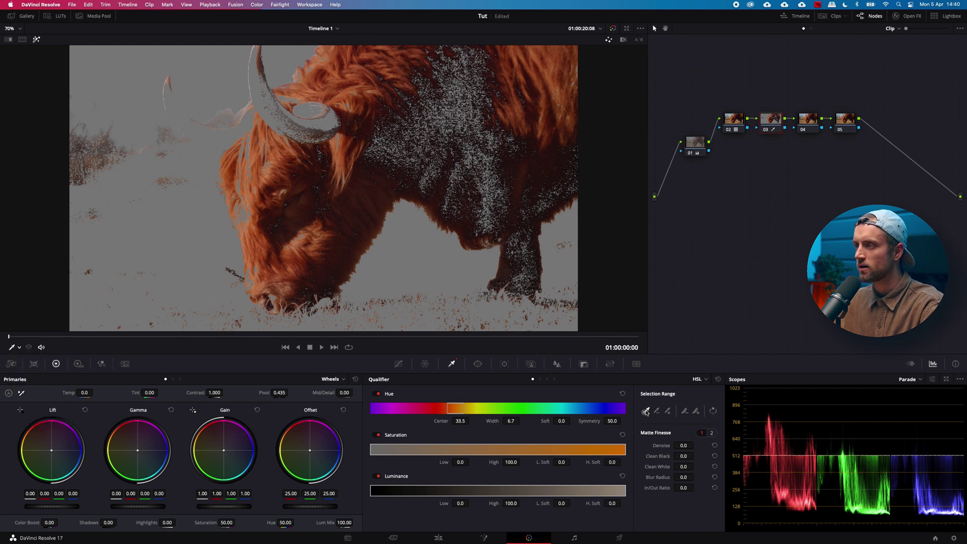
# Step: Sample the cow's orange fur with the qualifier picker, and reset node 03's grading
pyautogui.click(549, 68)
pyautogui.moveTo(549, 68)
pyautogui.mouseDown()
pyautogui.moveTo(546, 87)
pyautogui.moveTo(545, 68)
pyautogui.moveTo(537, 85)
pyautogui.moveTo(563, 78)
pyautogui.moveTo(544, 63)
pyautogui.mouseUp()
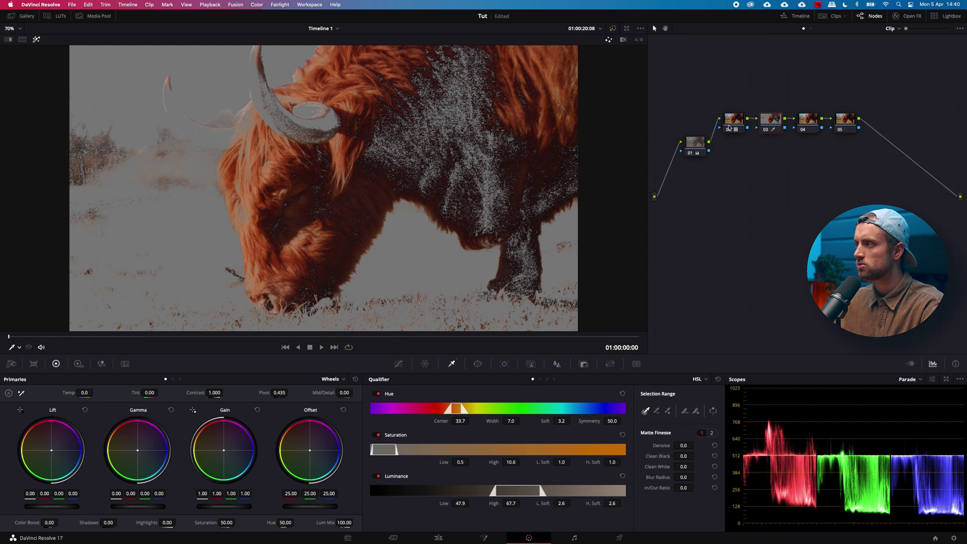
pyautogui.click(771, 123)
pyautogui.rightClick(771, 123)
pyautogui.click(801, 146)
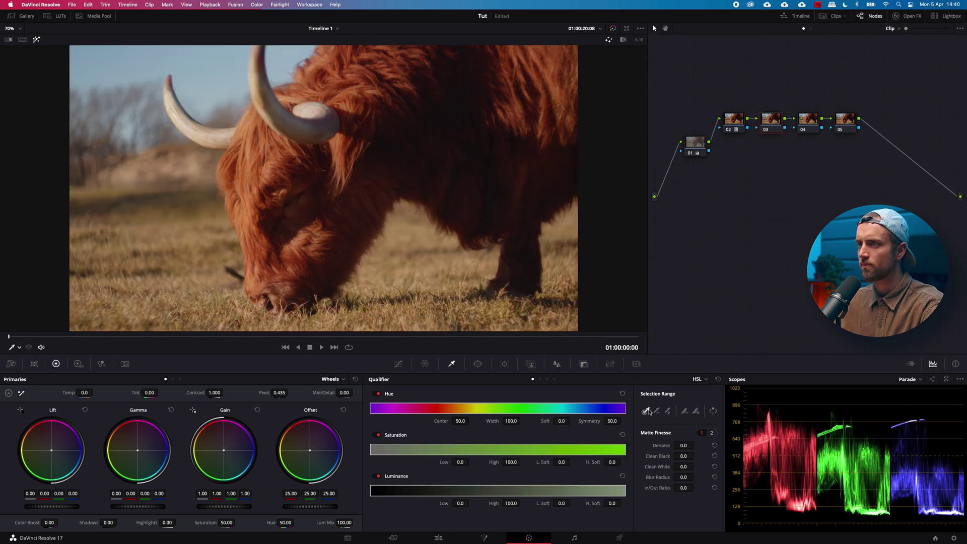
# Step: Key the blue sky by sampling it with the qualifier picker, and add softness at the sky's edge above the cow's head
pyautogui.moveTo(190, 53)
pyautogui.mouseDown()
pyautogui.moveTo(205, 64)
pyautogui.moveTo(157, 59)
pyautogui.mouseUp()
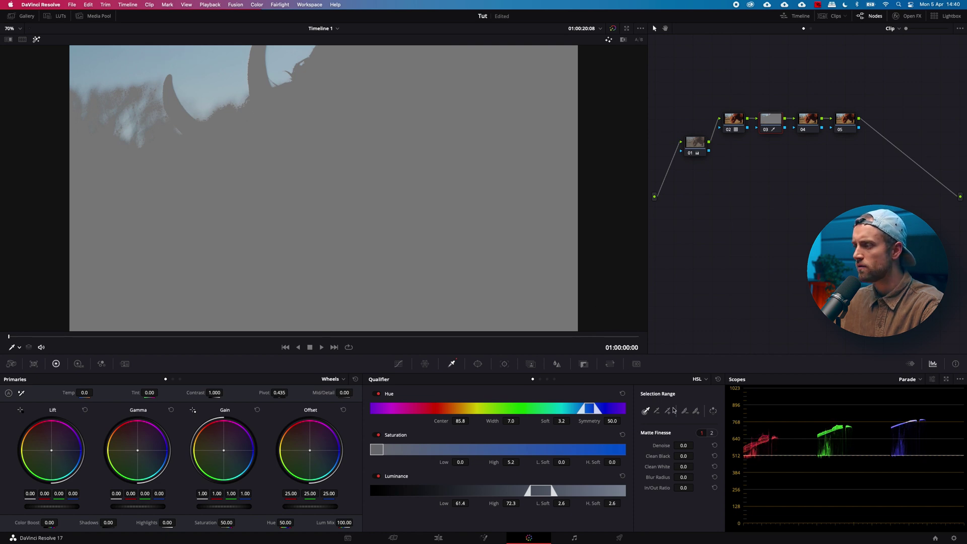
pyautogui.click(697, 412)
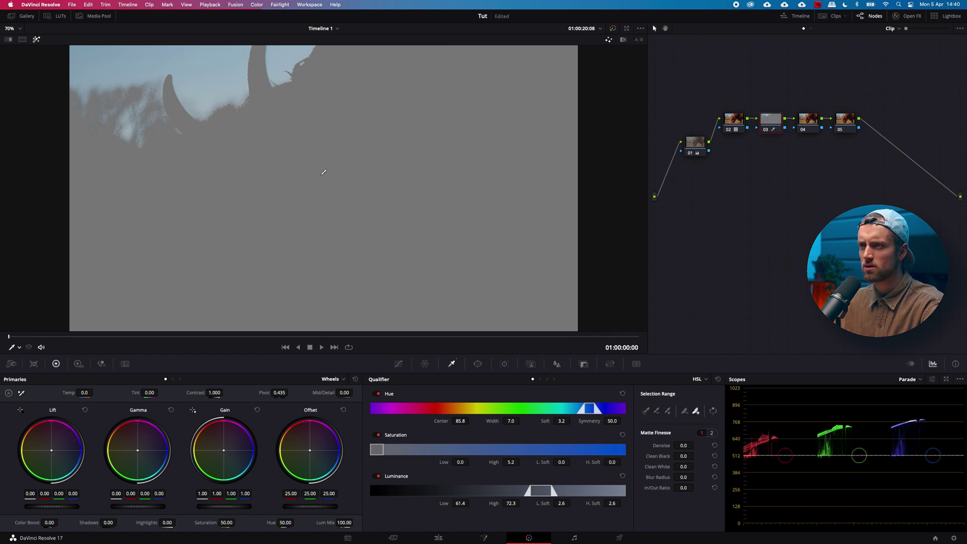
pyautogui.click(228, 107)
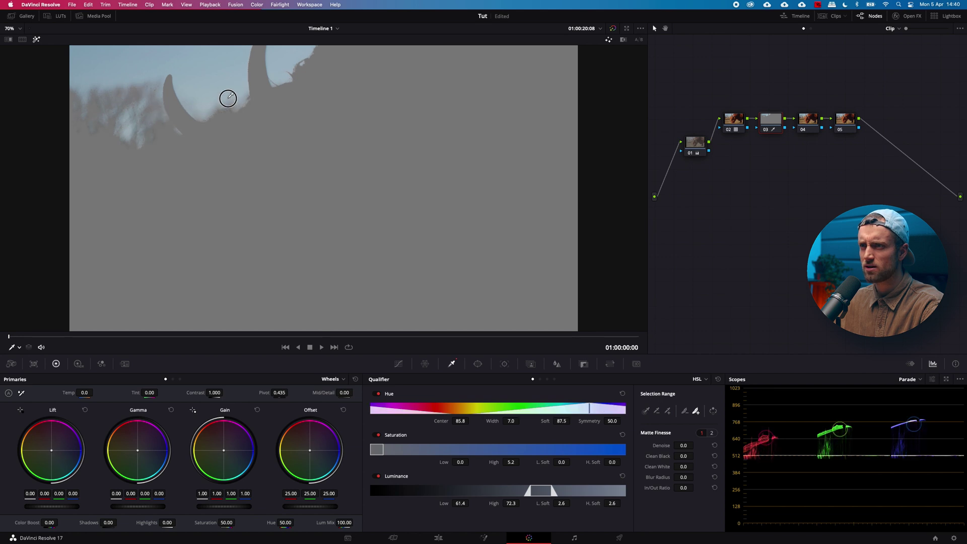
pyautogui.click(227, 111)
pyautogui.click(227, 111)
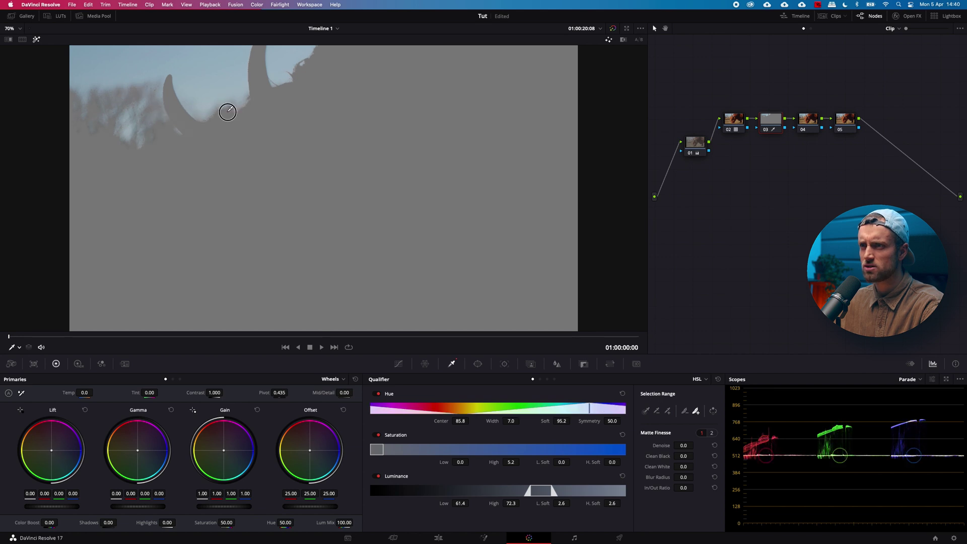
# Step: Reduce the sky key's softness with the subtract-feather picker above the cow's head, and reset node 03's grading
pyautogui.click(686, 410)
pyautogui.click(226, 106)
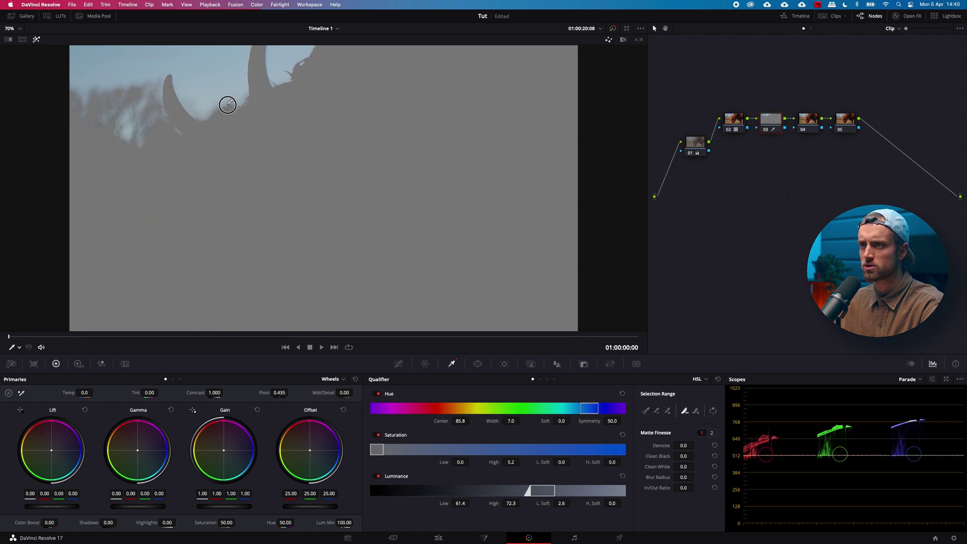
pyautogui.click(225, 103)
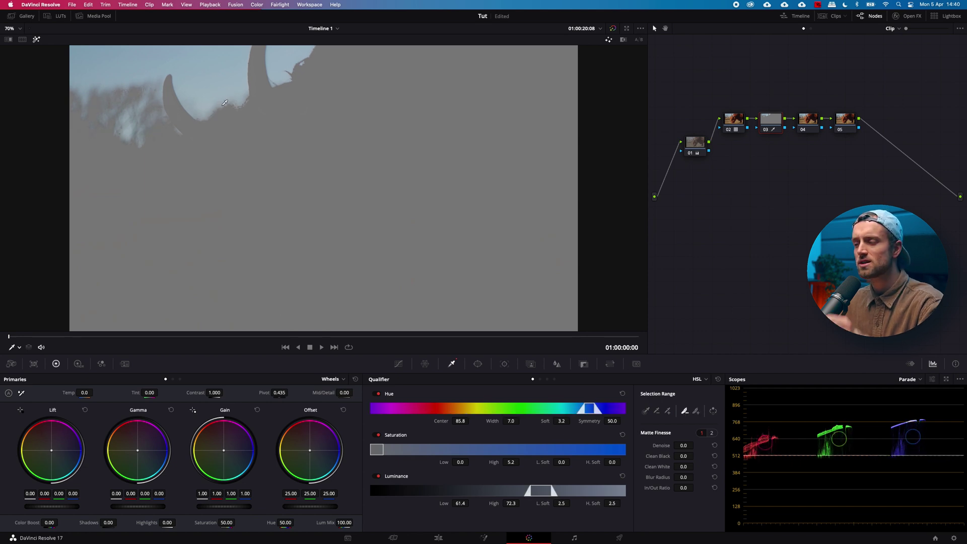
pyautogui.click(225, 104)
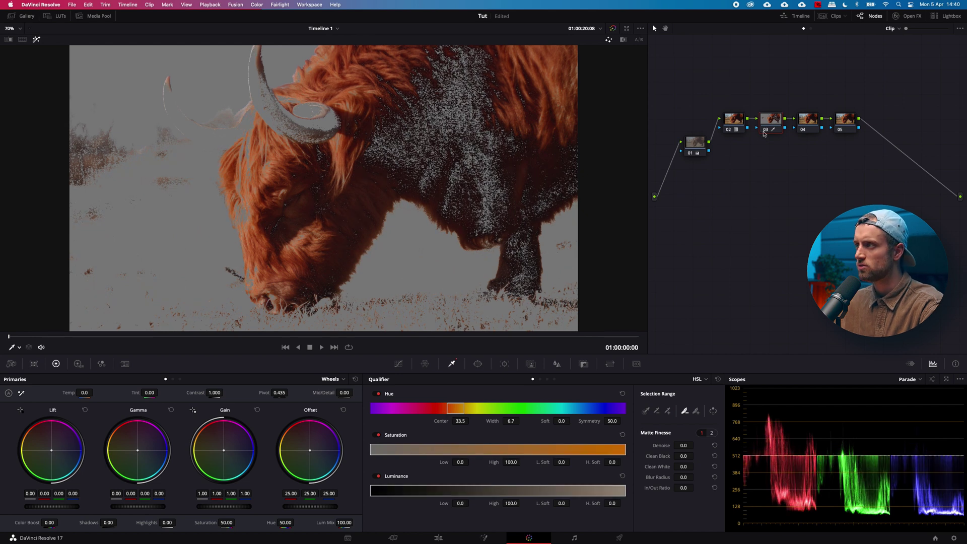
pyautogui.rightClick(782, 126)
pyautogui.click(782, 128)
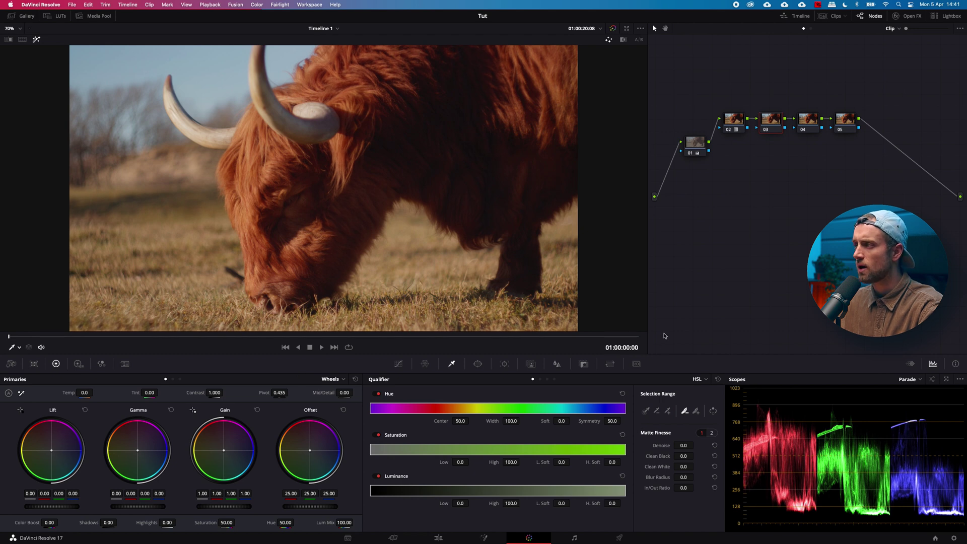
# Step: Add a circular power window to node 04, enlarge it well beyond the cow's head, and feather its edge to a softness of about 9.53
pyautogui.click(815, 123)
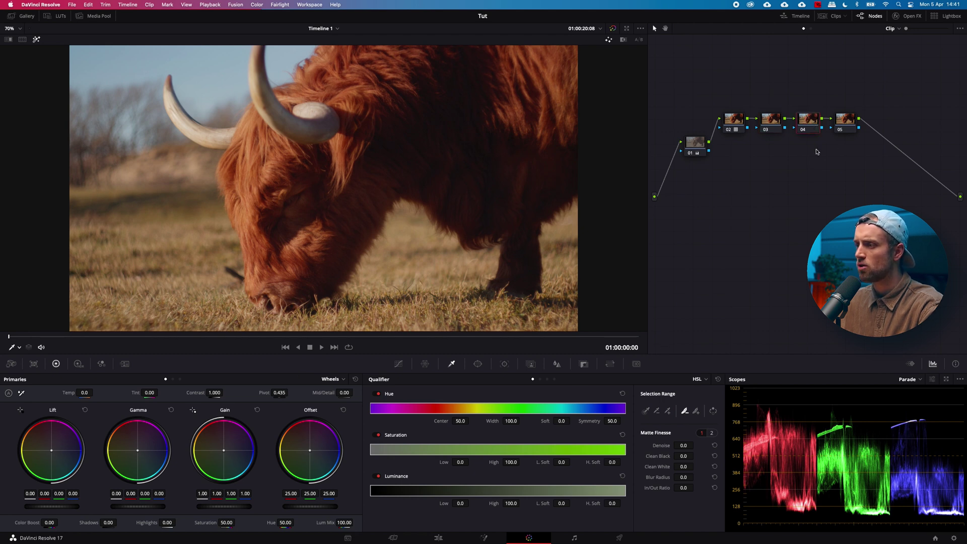
pyautogui.click(477, 365)
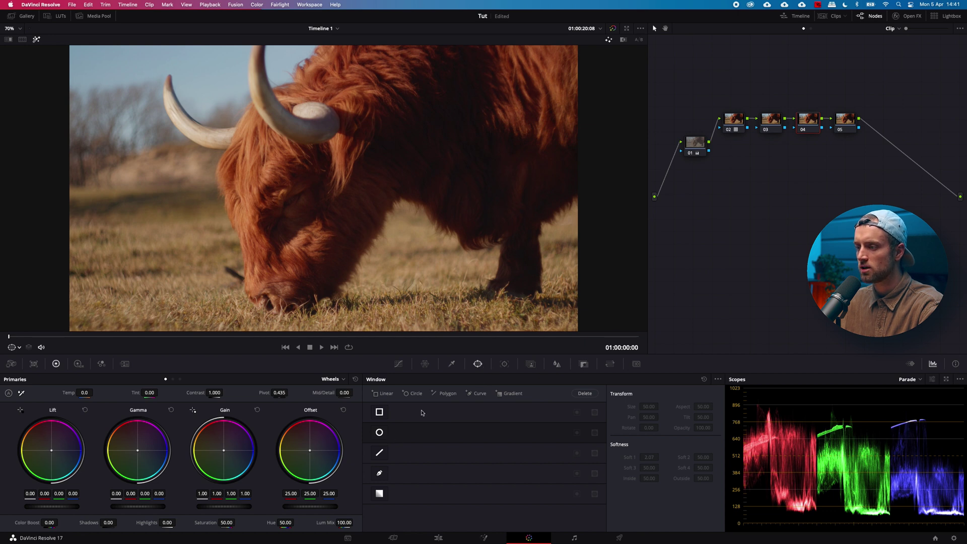
pyautogui.click(380, 433)
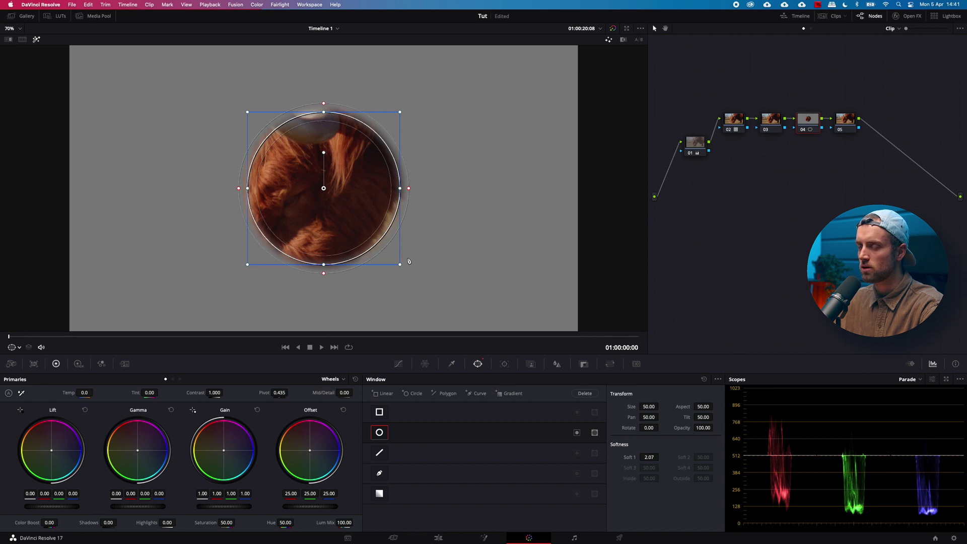
pyautogui.moveTo(402, 267); pyautogui.dragTo(459, 229)
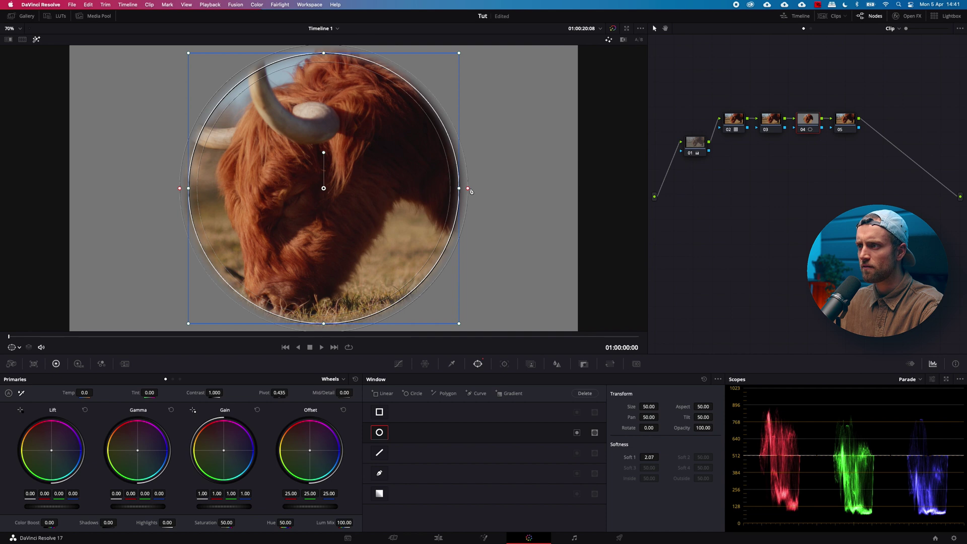
pyautogui.moveTo(472, 191); pyautogui.dragTo(500, 188)
pyautogui.scroll(3, 429, 196)
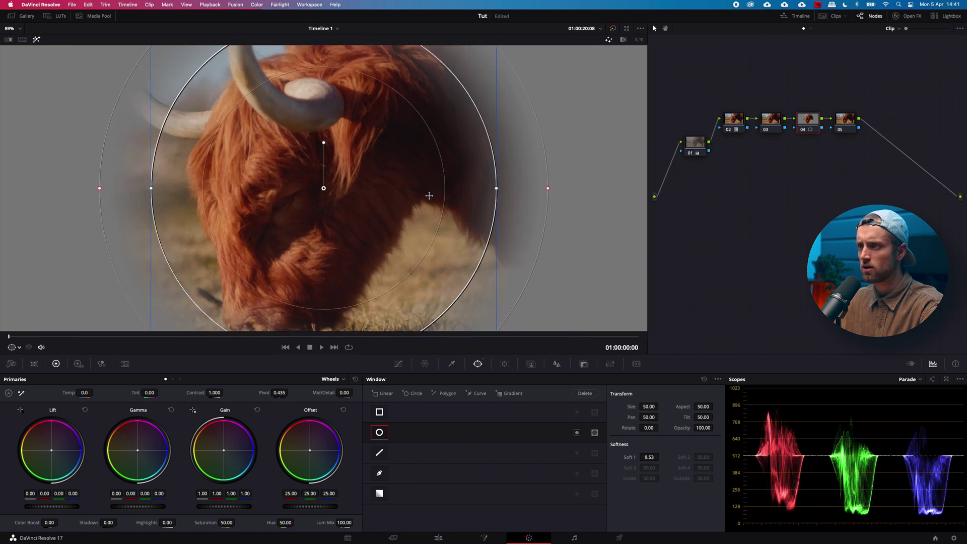
pyautogui.scroll(-5, 429, 196)
pyautogui.moveTo(392, 257); pyautogui.dragTo(473, 276)
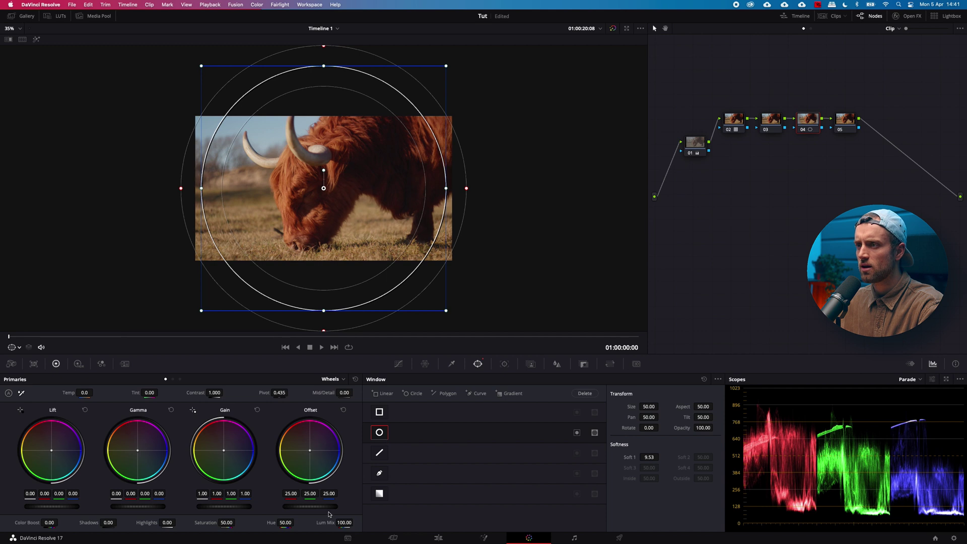
# Step: Lower node 04's Offset to -1.20 and invert the circular window to darken only the area outside it
pyautogui.moveTo(323, 506); pyautogui.dragTo(25, 459)
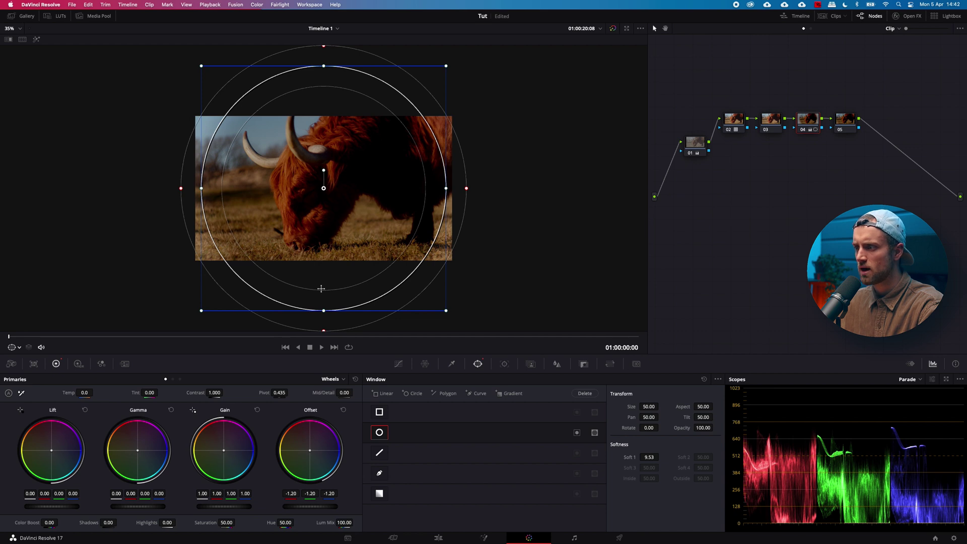
pyautogui.click(577, 433)
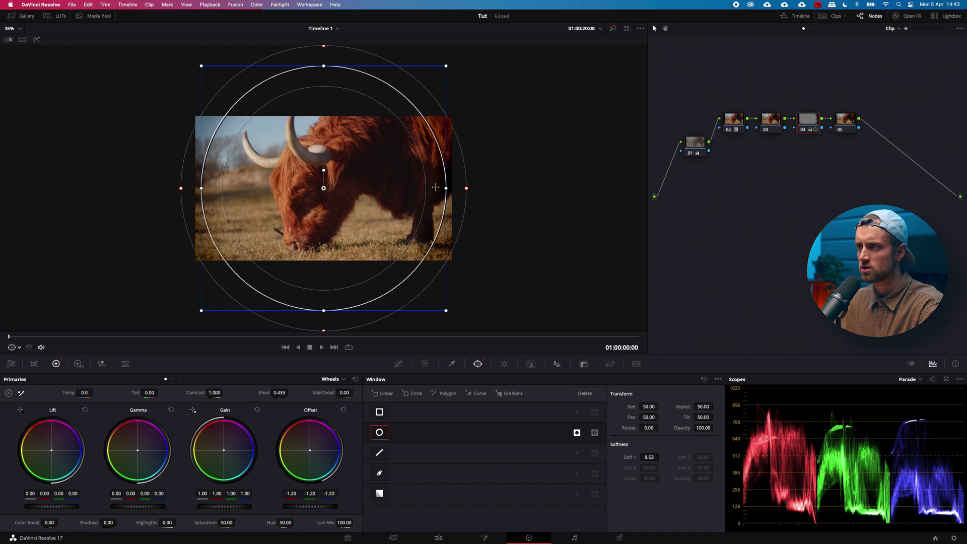
# Step: Reshape the inverted window into a wide oval around the frame, with its softness at about 31.08
pyautogui.moveTo(444, 188); pyautogui.dragTo(432, 192)
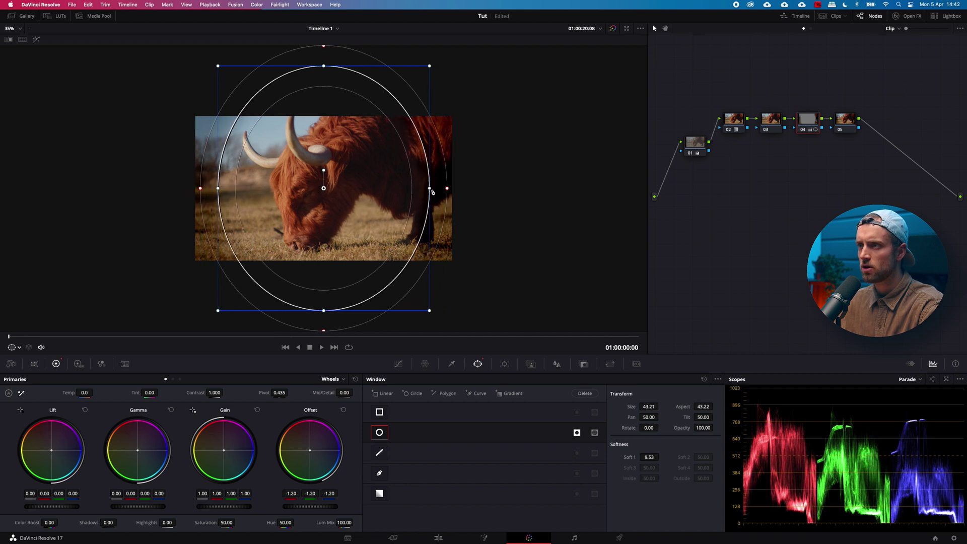
pyautogui.moveTo(324, 66); pyautogui.dragTo(324, 105)
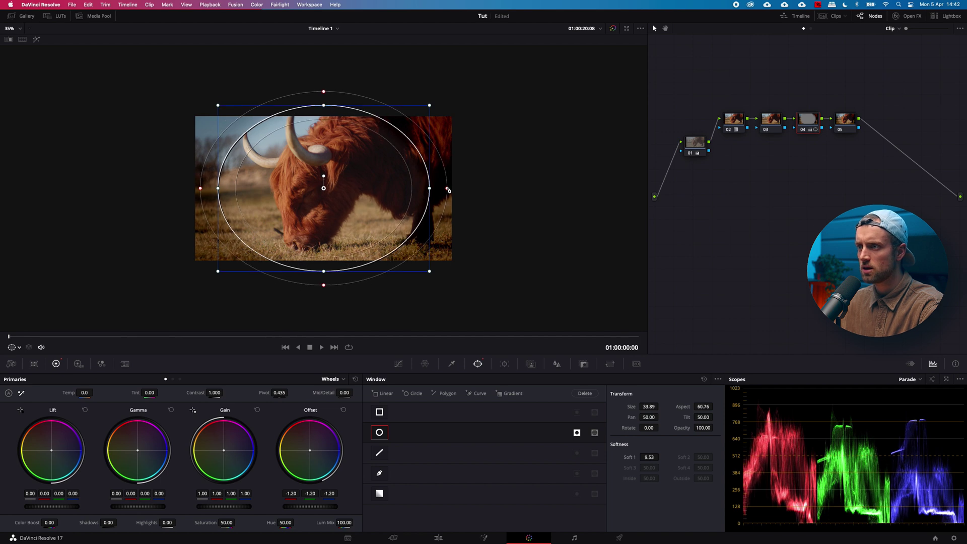
pyautogui.moveTo(448, 190); pyautogui.dragTo(486, 188)
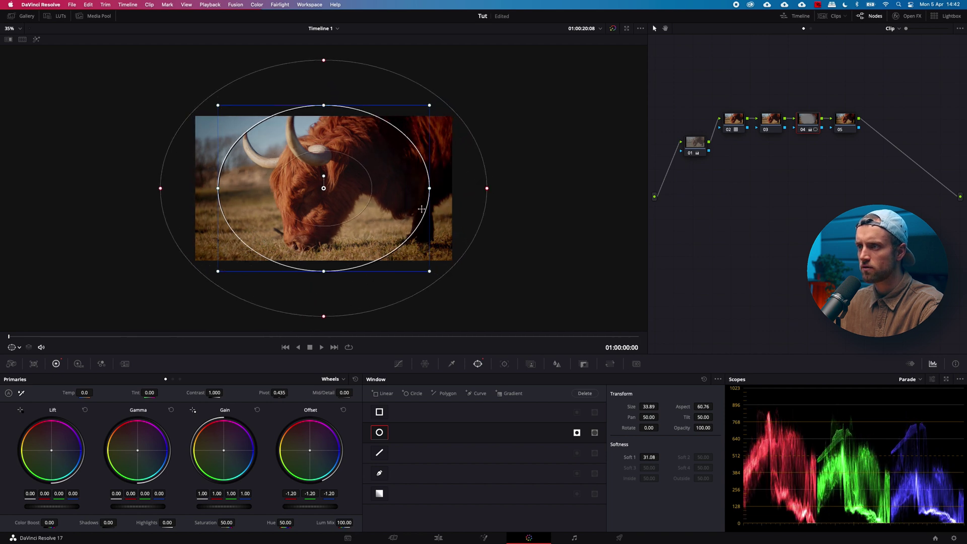
pyautogui.moveTo(432, 272); pyautogui.dragTo(459, 294)
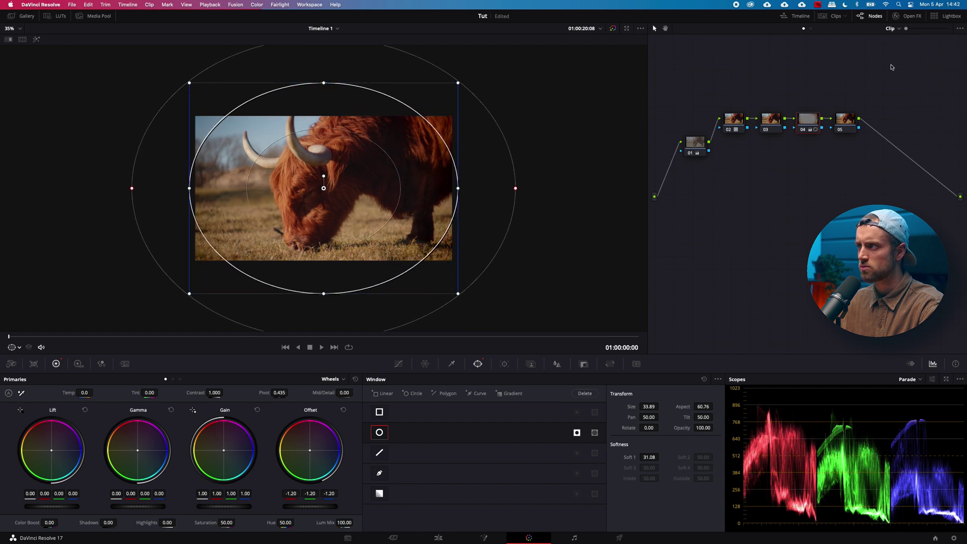
# Step: Switch node 04 off and on to compare the image with and without the window vignette
pyautogui.click(850, 122)
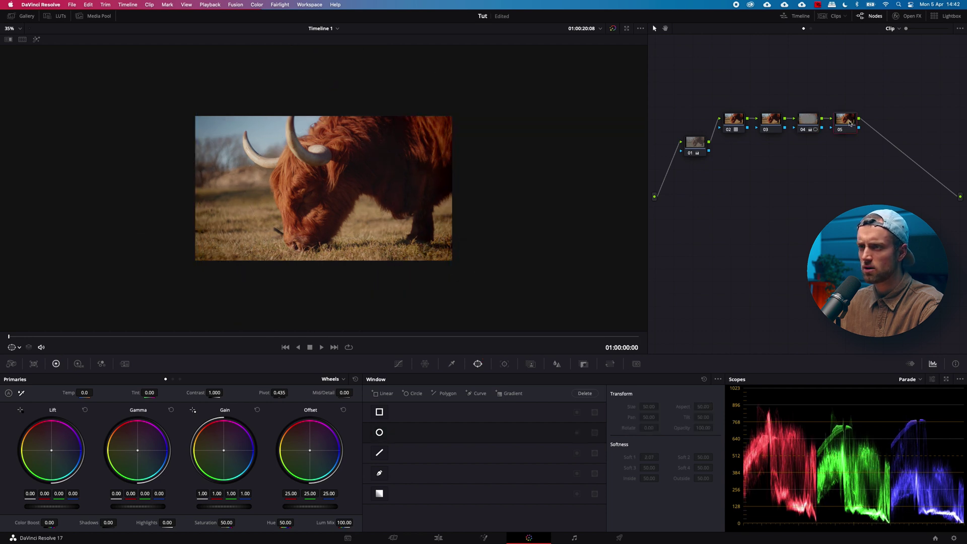
pyautogui.click(814, 121)
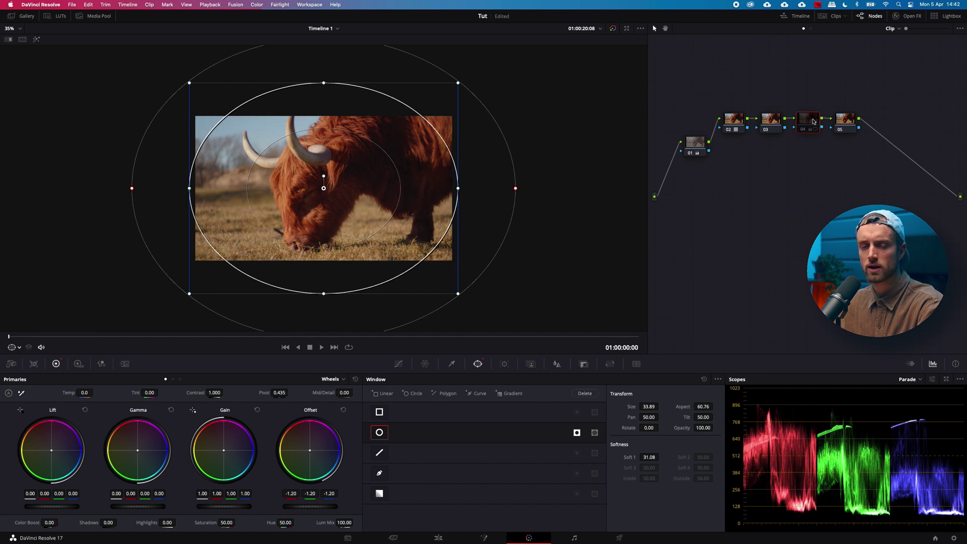
pyautogui.hotkey('ctrl', 'd')
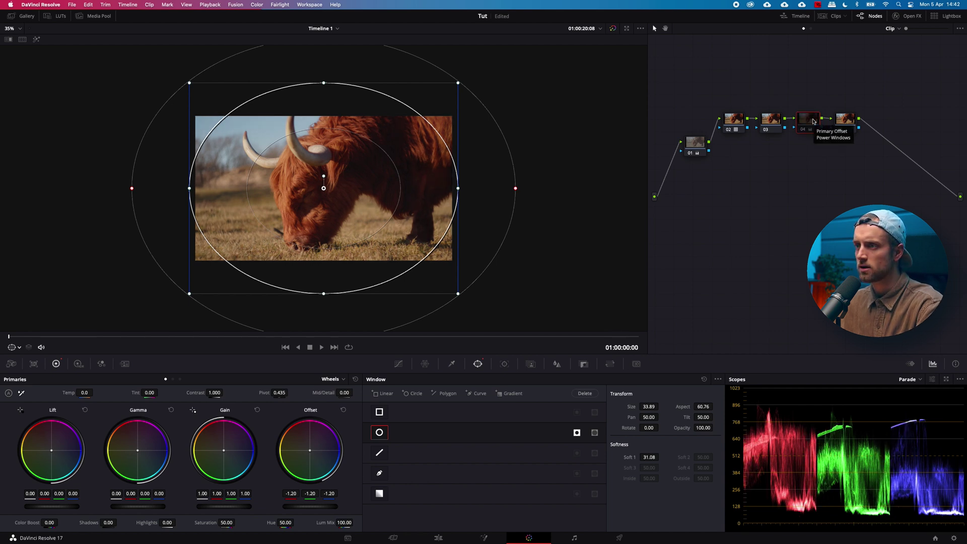
pyautogui.hotkey('ctrl', 'd')
pyautogui.hotkey('ctrl', 'd')
pyautogui.hotkey('ctrl', 'd')
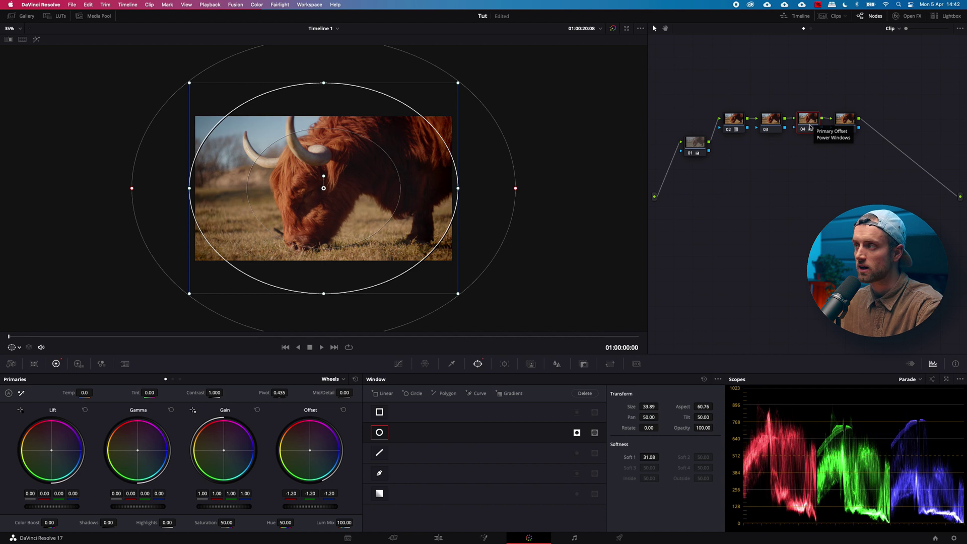
# Step: Search the effects library for "vign" and apply the Vignette effect to node 04 in place of its window grade
pyautogui.click(913, 17)
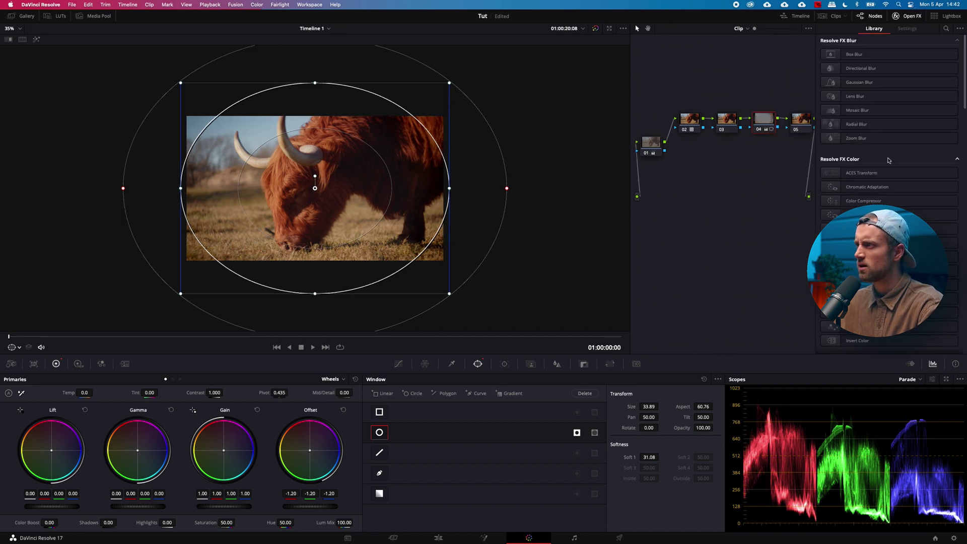
pyautogui.scroll(-10, 892, 174)
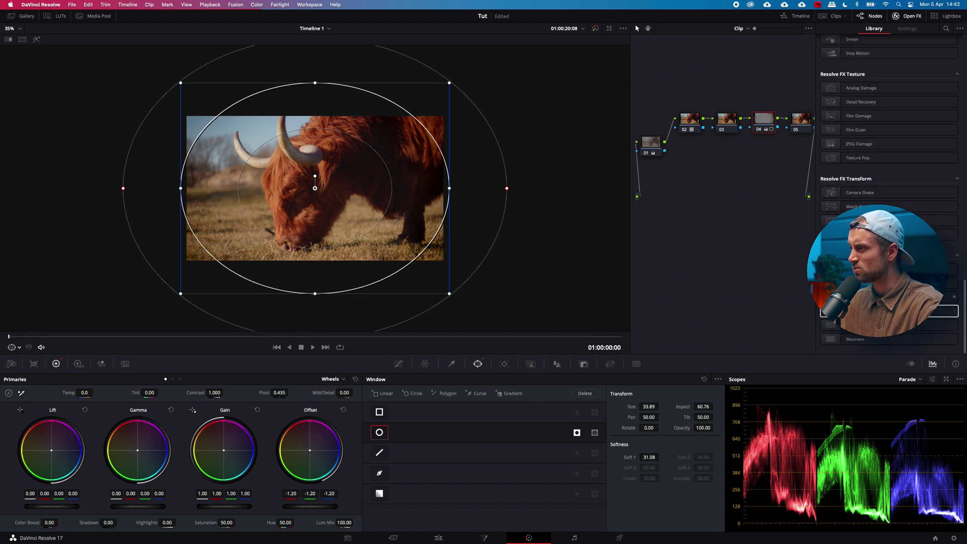
pyautogui.click(946, 28)
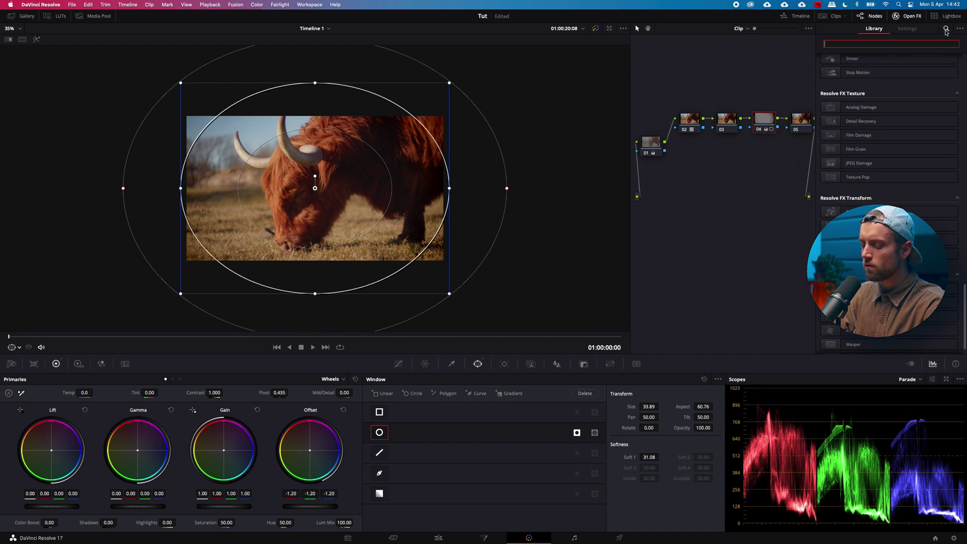
pyautogui.write('vign')
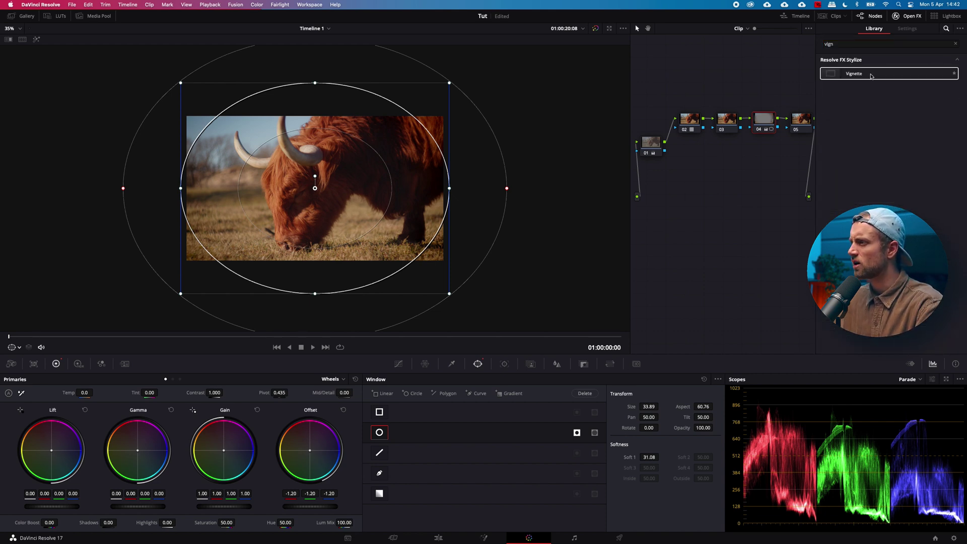
pyautogui.moveTo(872, 75); pyautogui.dragTo(787, 113)
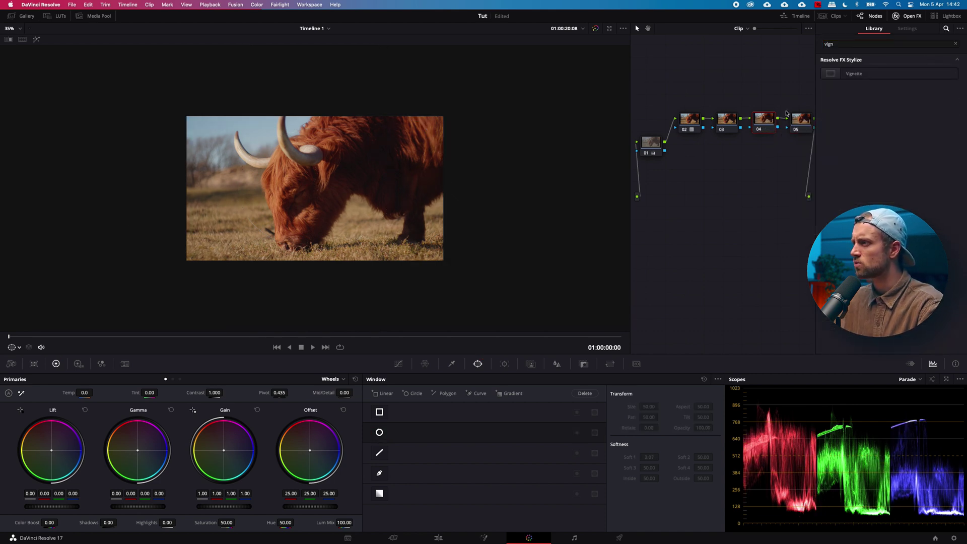
pyautogui.moveTo(855, 73); pyautogui.dragTo(769, 123)
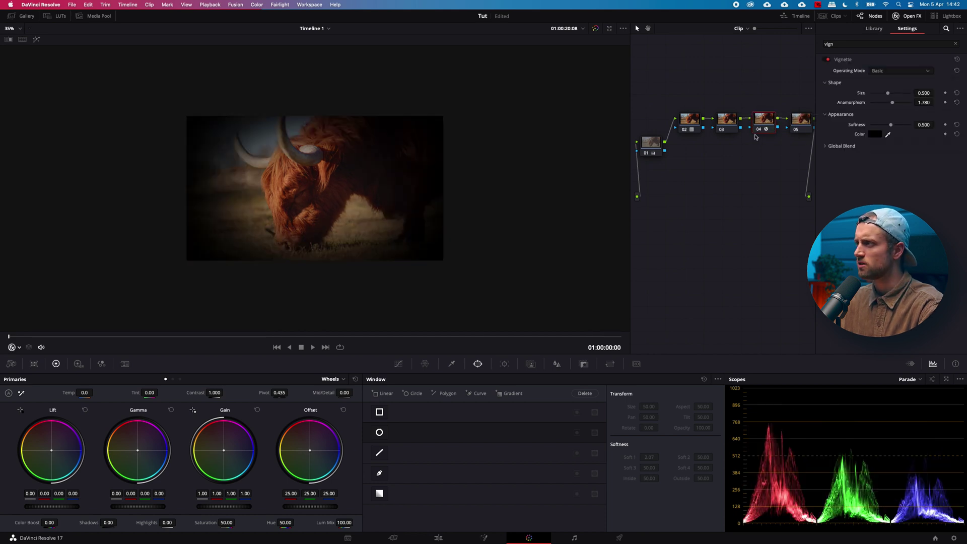
# Step: Set the Vignette effect's operating mode to Advanced and its size to about 0.687
pyautogui.click(886, 71)
pyautogui.click(883, 89)
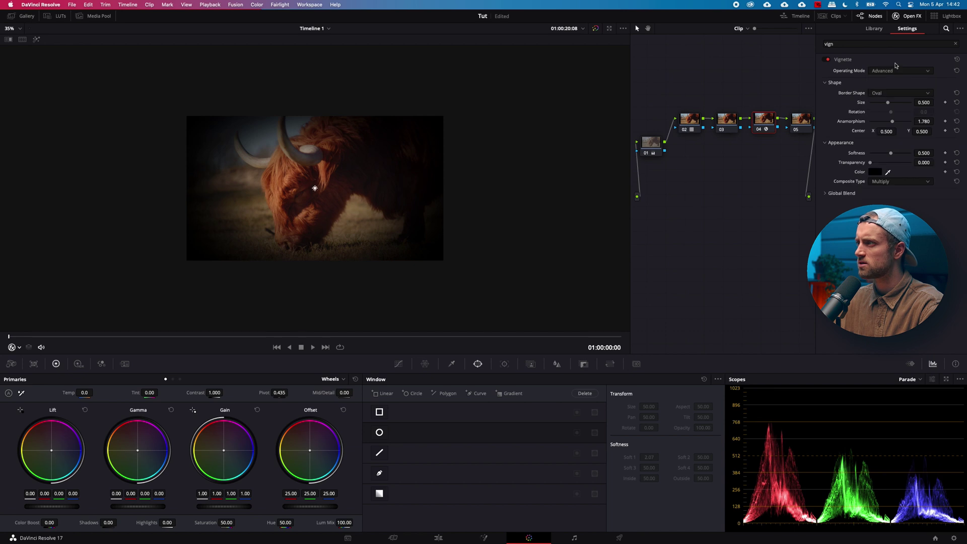
pyautogui.click(895, 71)
pyautogui.click(890, 88)
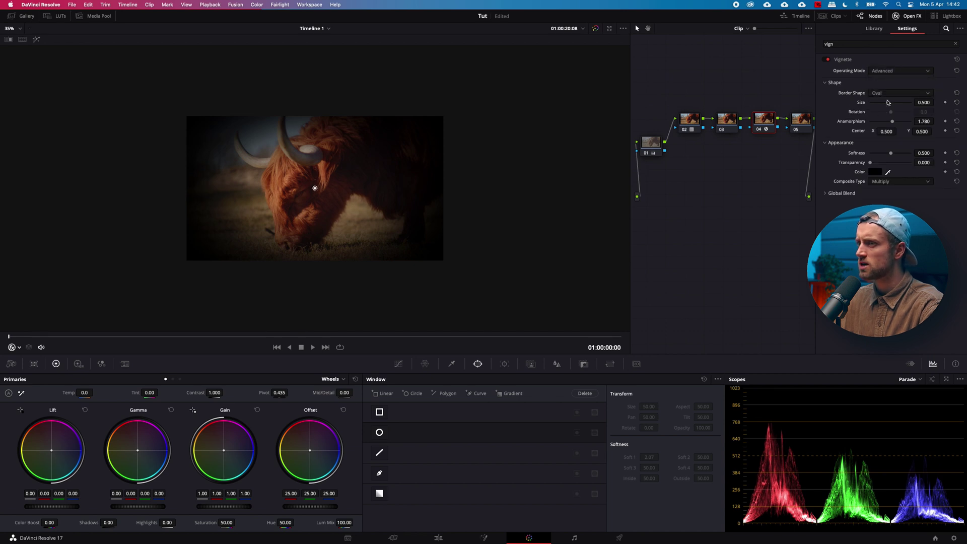
pyautogui.moveTo(888, 102); pyautogui.dragTo(896, 102)
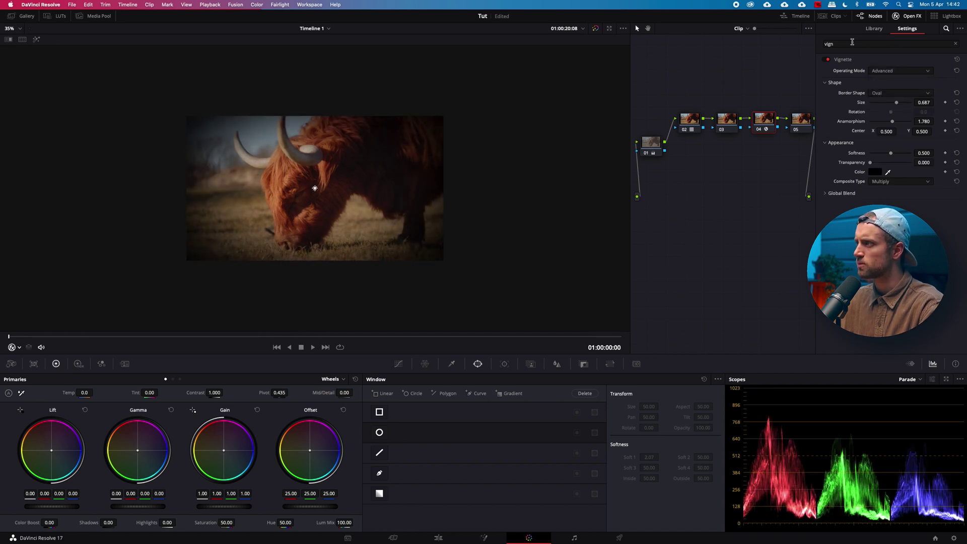
# Step: Replace node 04's Vignette with the JPEG Damage effect and lower its quality to about 2.8
pyautogui.click(953, 43)
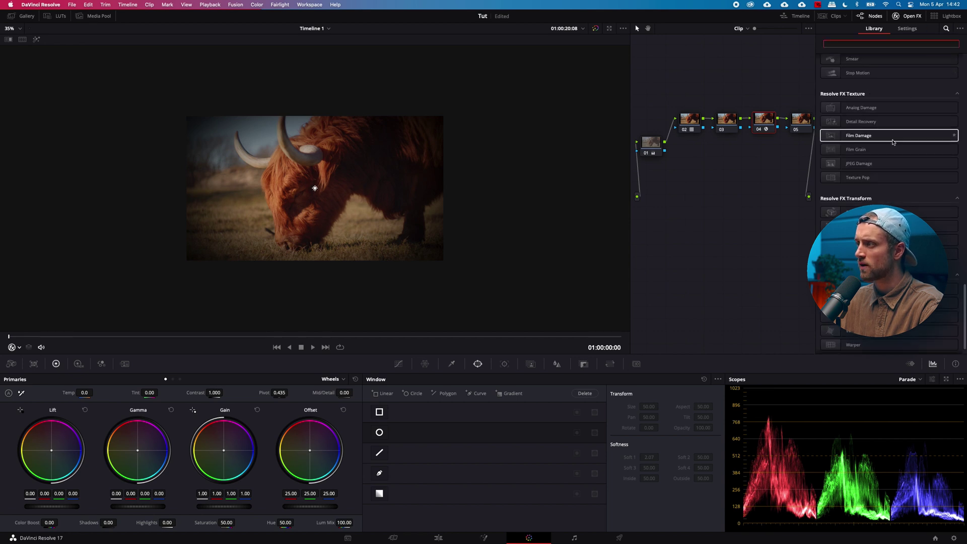
pyautogui.scroll(10, 896, 167)
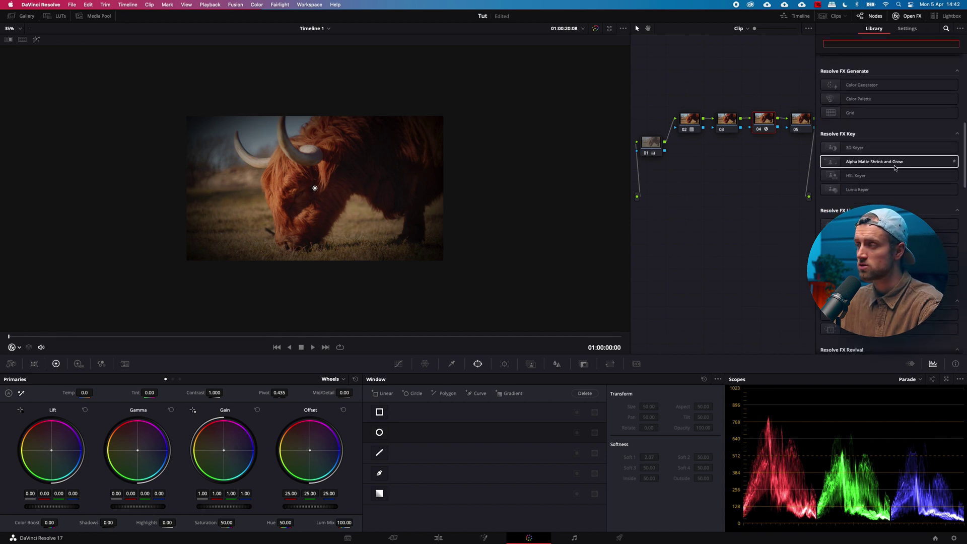
pyautogui.scroll(-12, 896, 167)
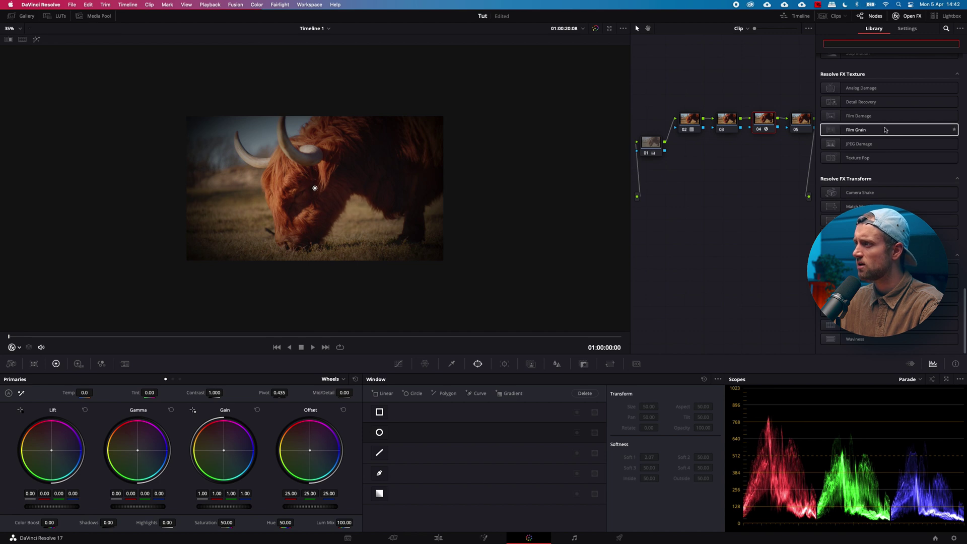
pyautogui.moveTo(887, 143); pyautogui.dragTo(768, 121)
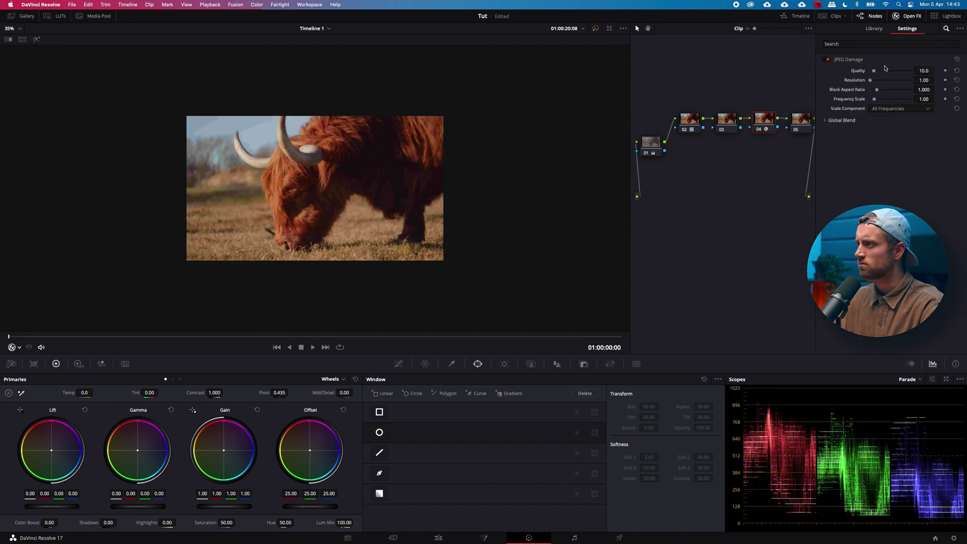
pyautogui.moveTo(877, 72)
pyautogui.mouseDown()
pyautogui.moveTo(863, 71)
pyautogui.moveTo(872, 71)
pyautogui.mouseUp()
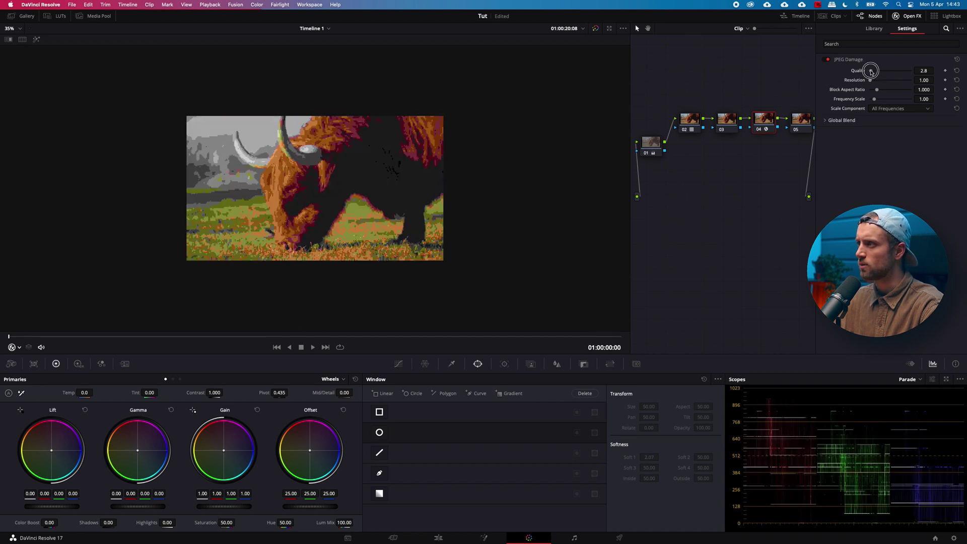
# Step: Remove the JPEG Damage effect from node 04 and hide the effects library, keeping the node graph shown
pyautogui.rightClick(775, 120)
pyautogui.click(799, 166)
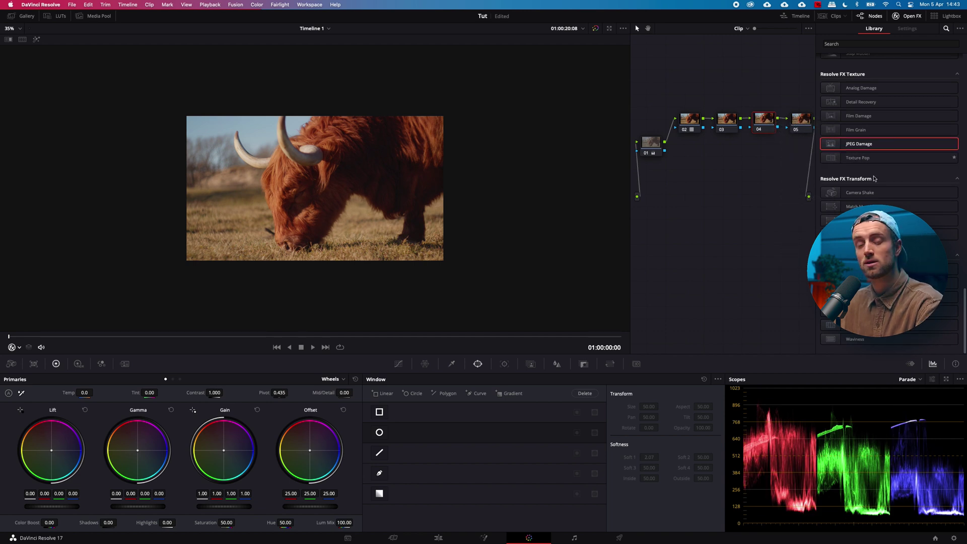
pyautogui.scroll(2, 882, 186)
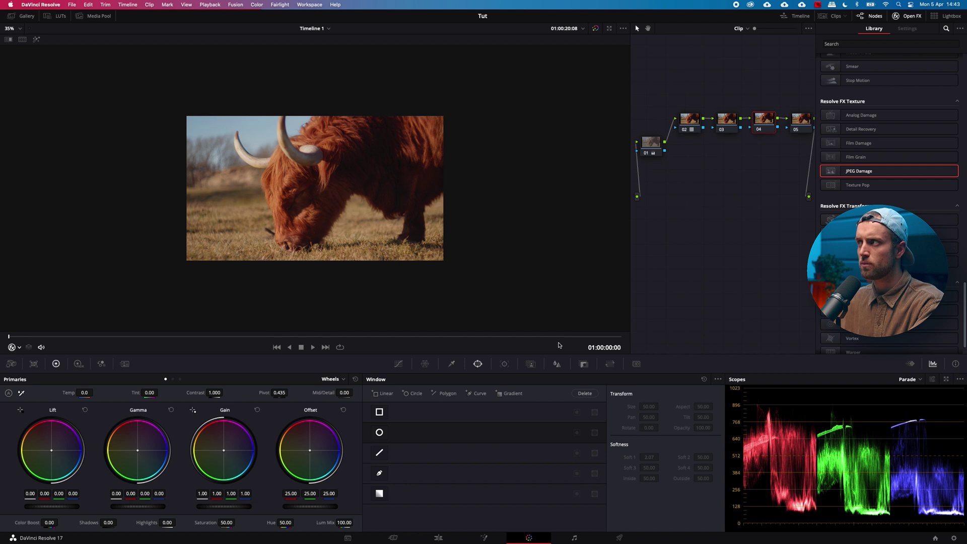
pyautogui.click(907, 16)
pyautogui.click(871, 16)
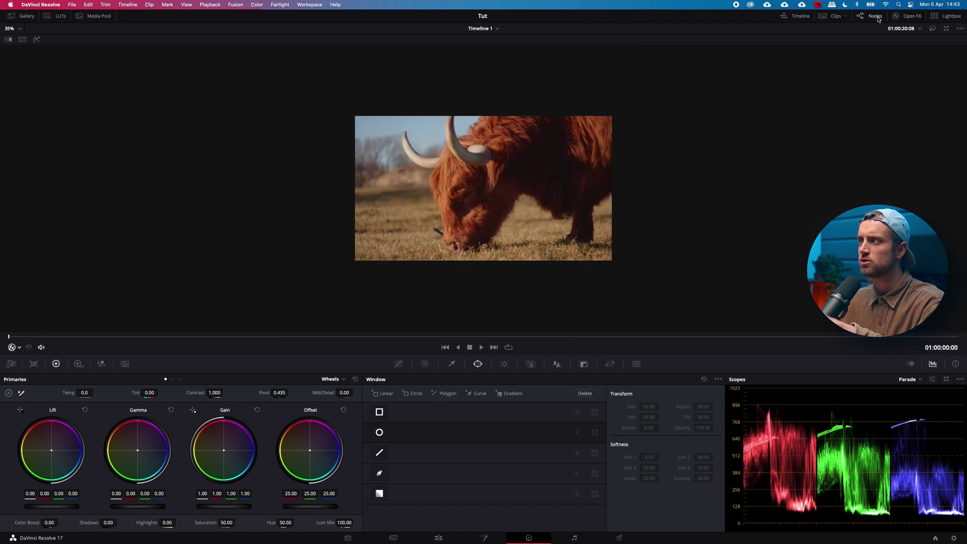
pyautogui.click(872, 17)
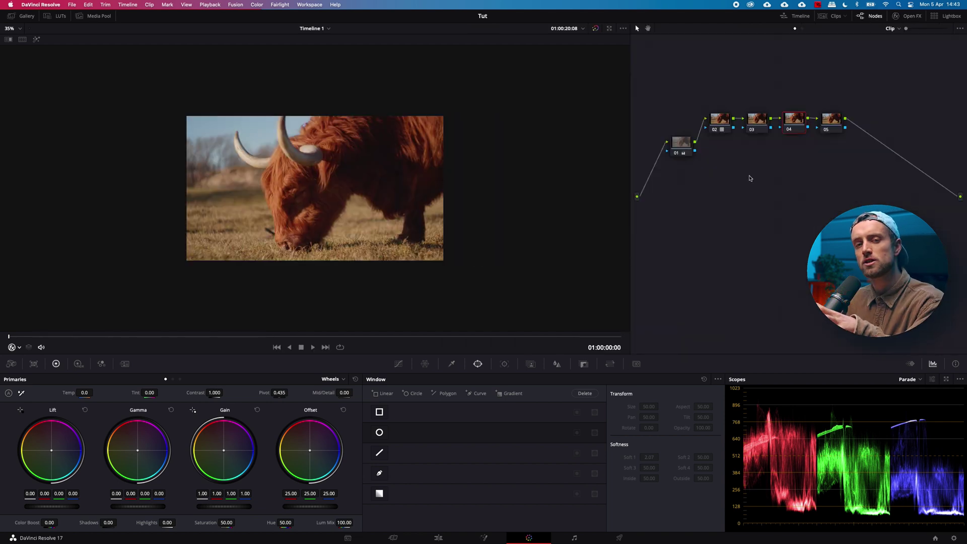
pyautogui.scroll(4, 393, 214)
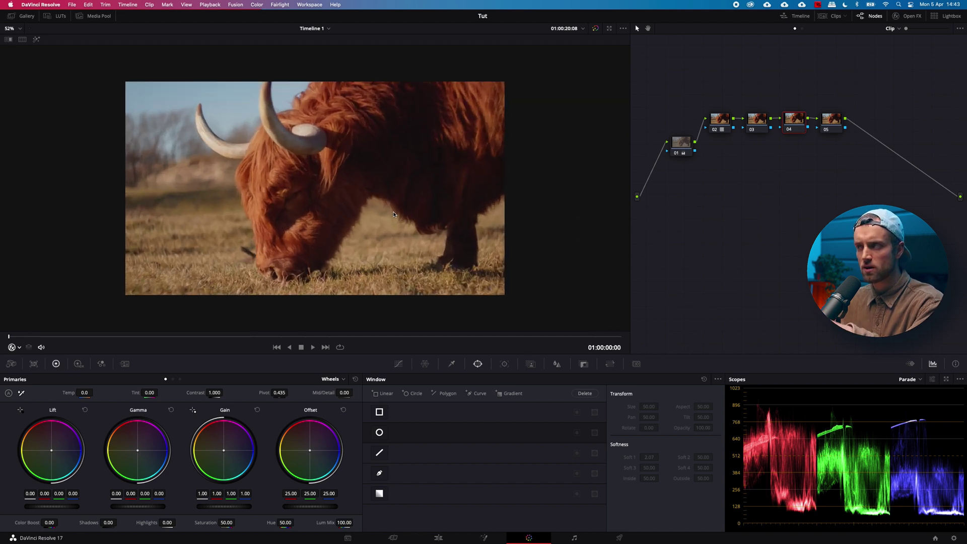
pyautogui.click(682, 151)
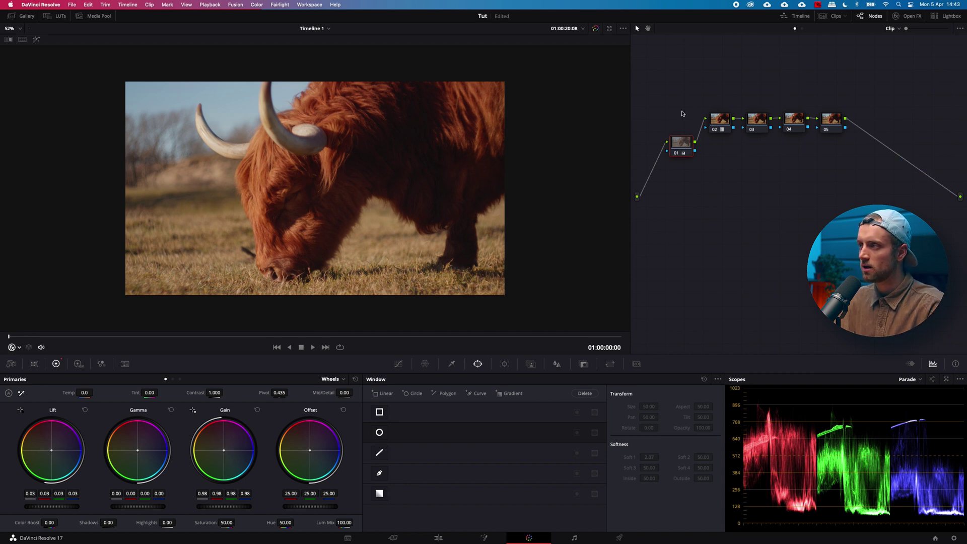
pyautogui.moveTo(667, 89); pyautogui.dragTo(728, 183)
pyautogui.click(915, 112)
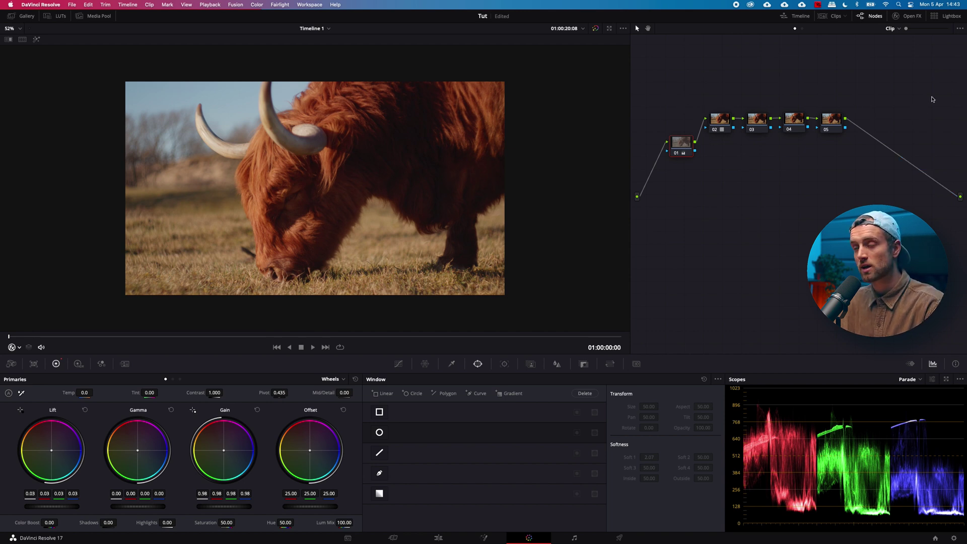
pyautogui.moveTo(926, 109); pyautogui.dragTo(804, 180)
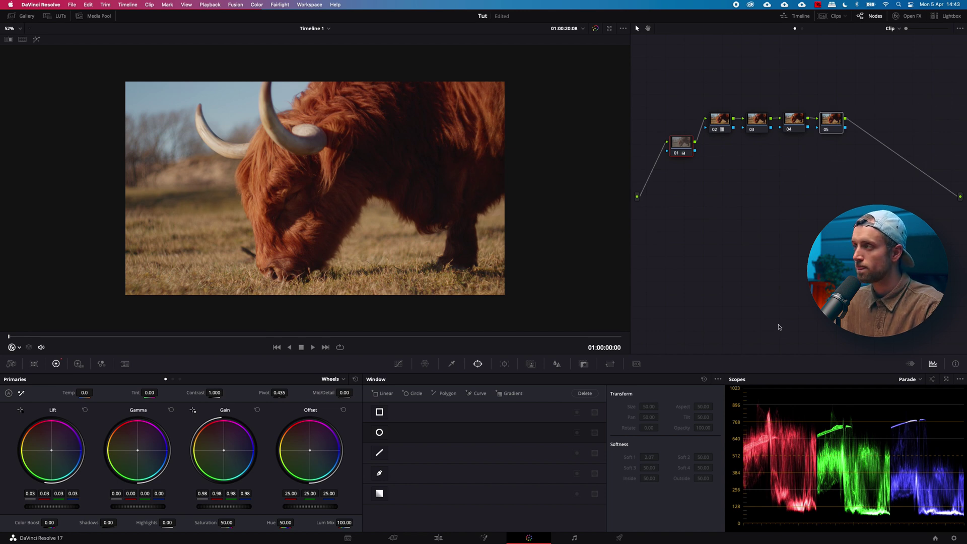
pyautogui.click(802, 268)
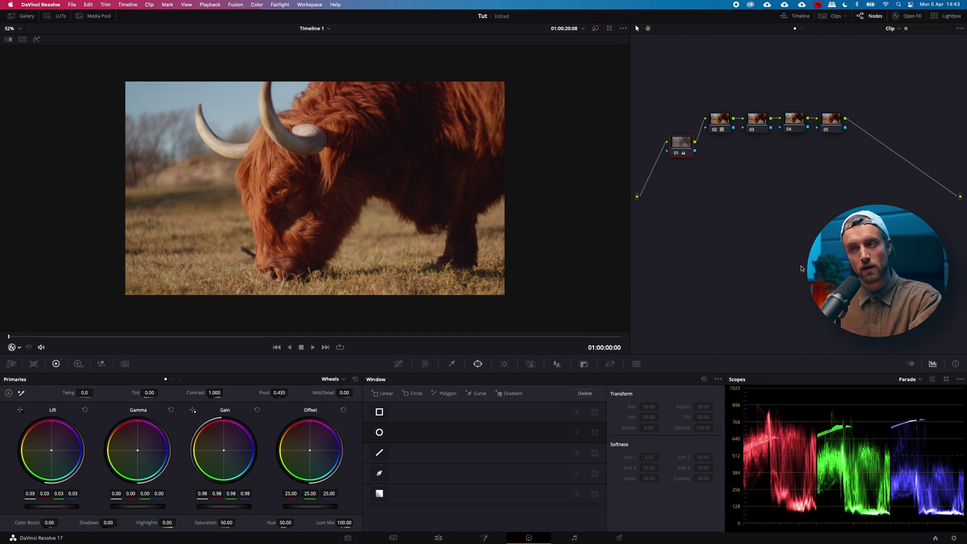